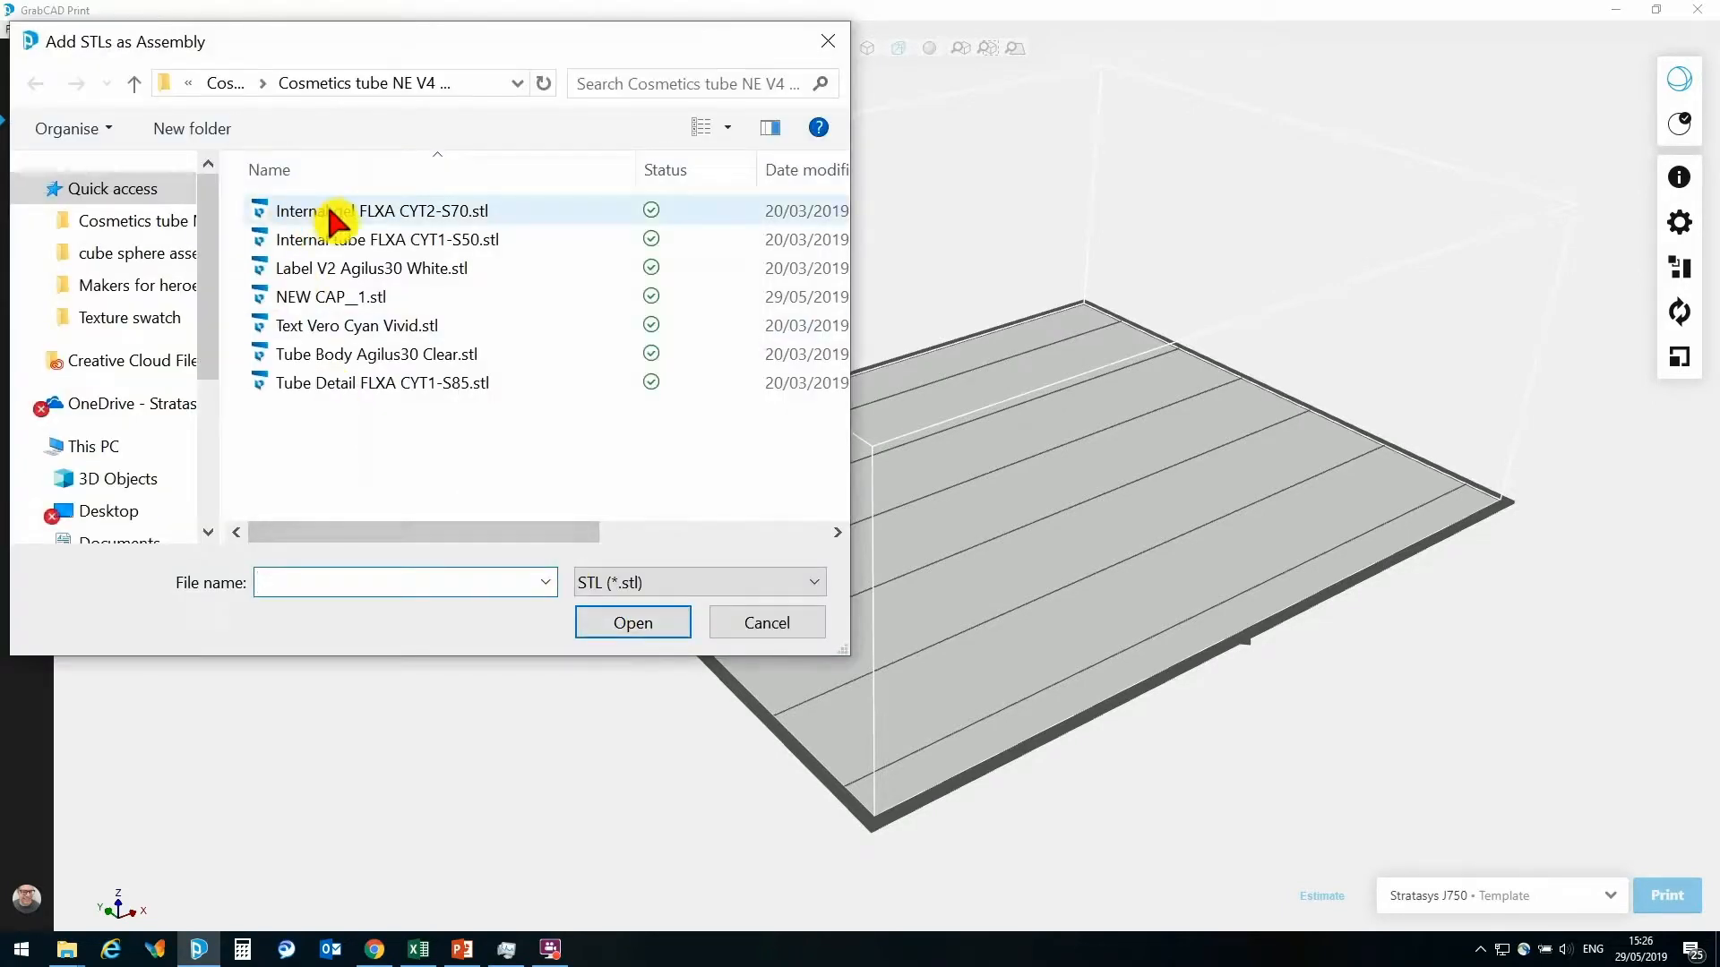
# Import all seven STL files from the Cosmetics tube NE V4 folder as one assembly
pyautogui.click(332, 214)
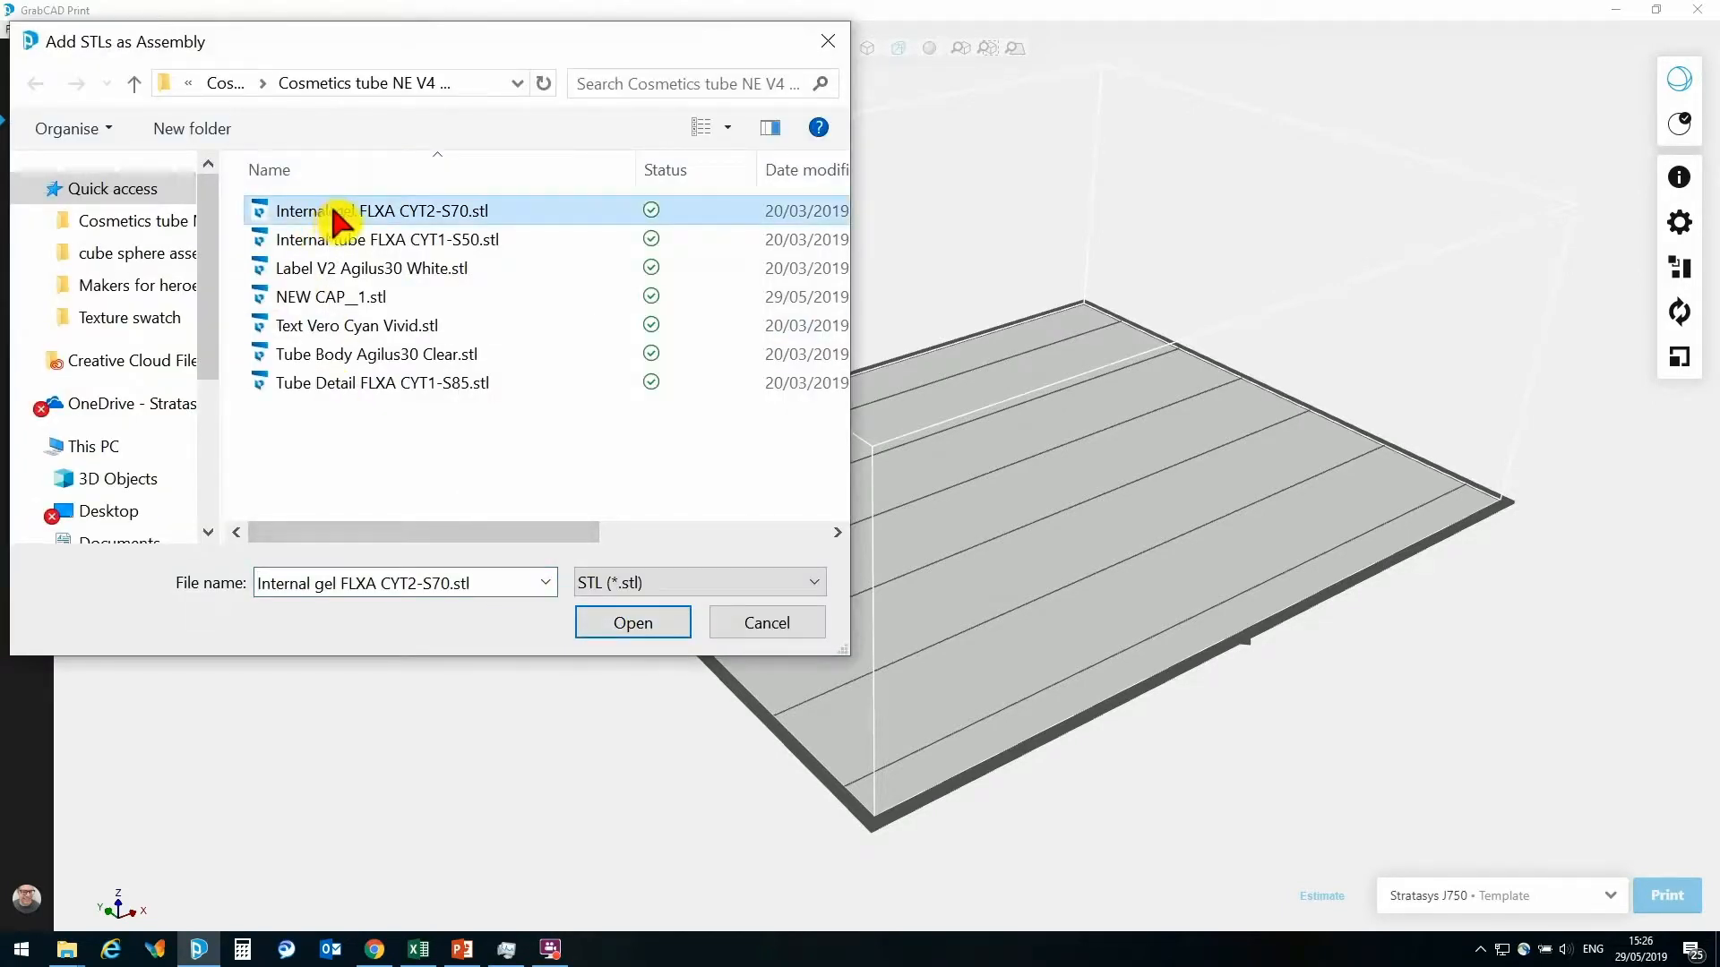
pyautogui.hotkey('ctrl', 'a')
pyautogui.click(633, 627)
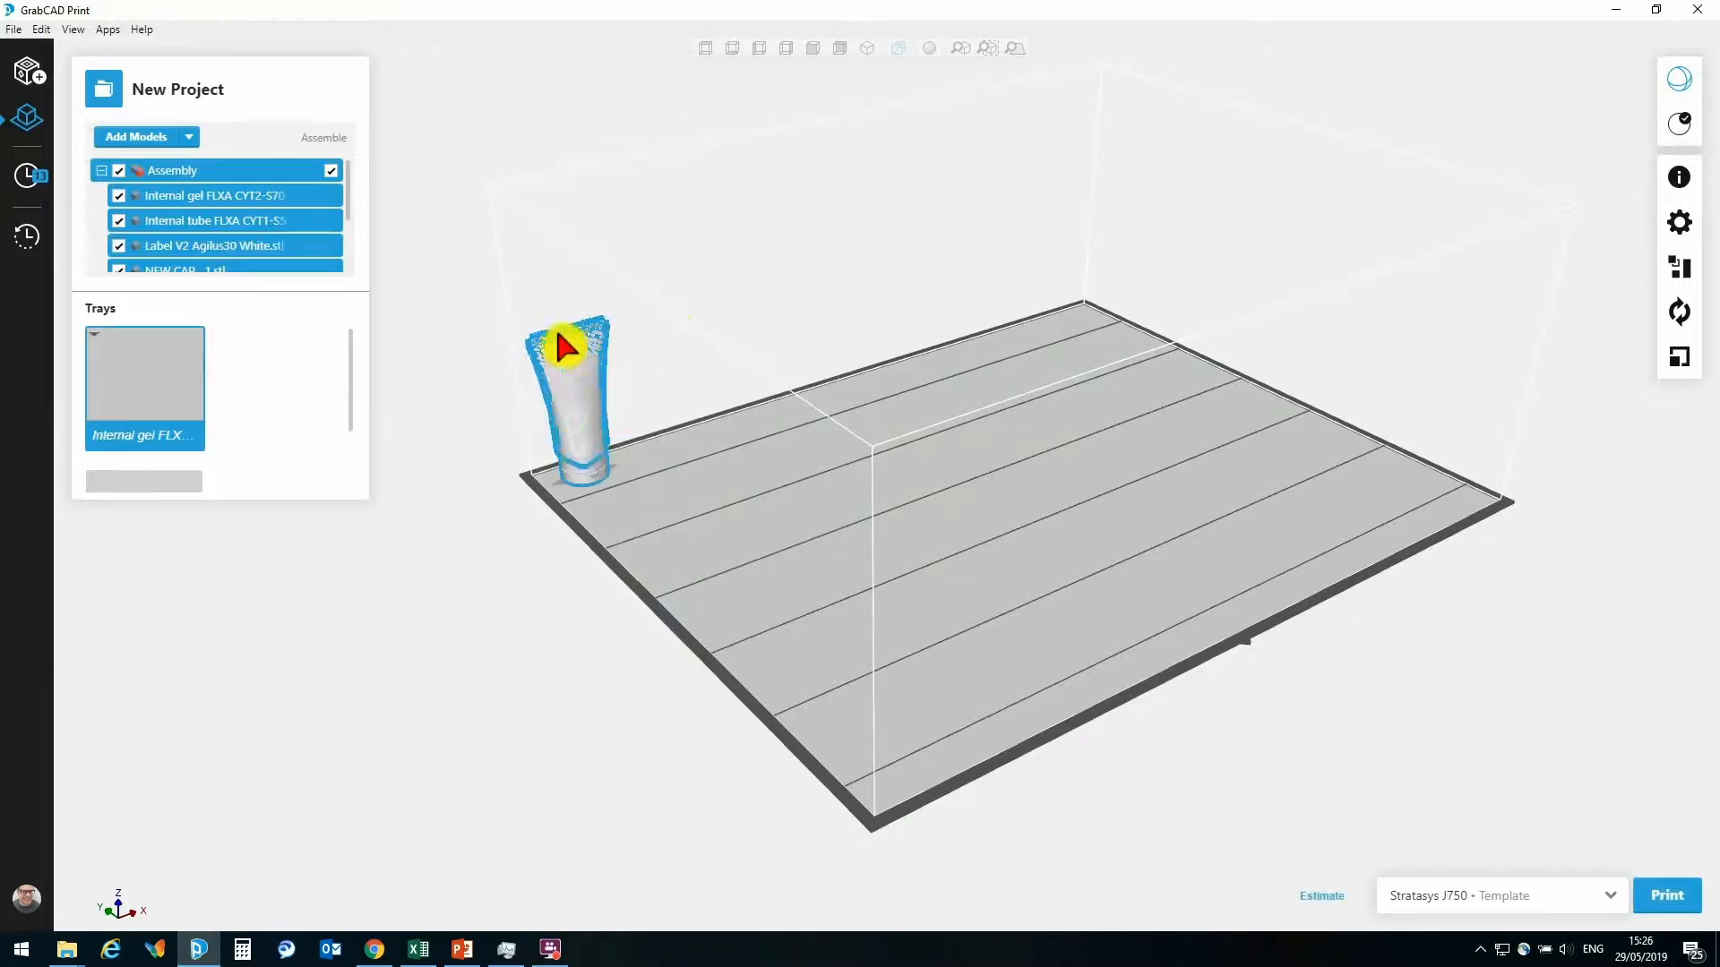
pyautogui.scroll(5, 569, 389)
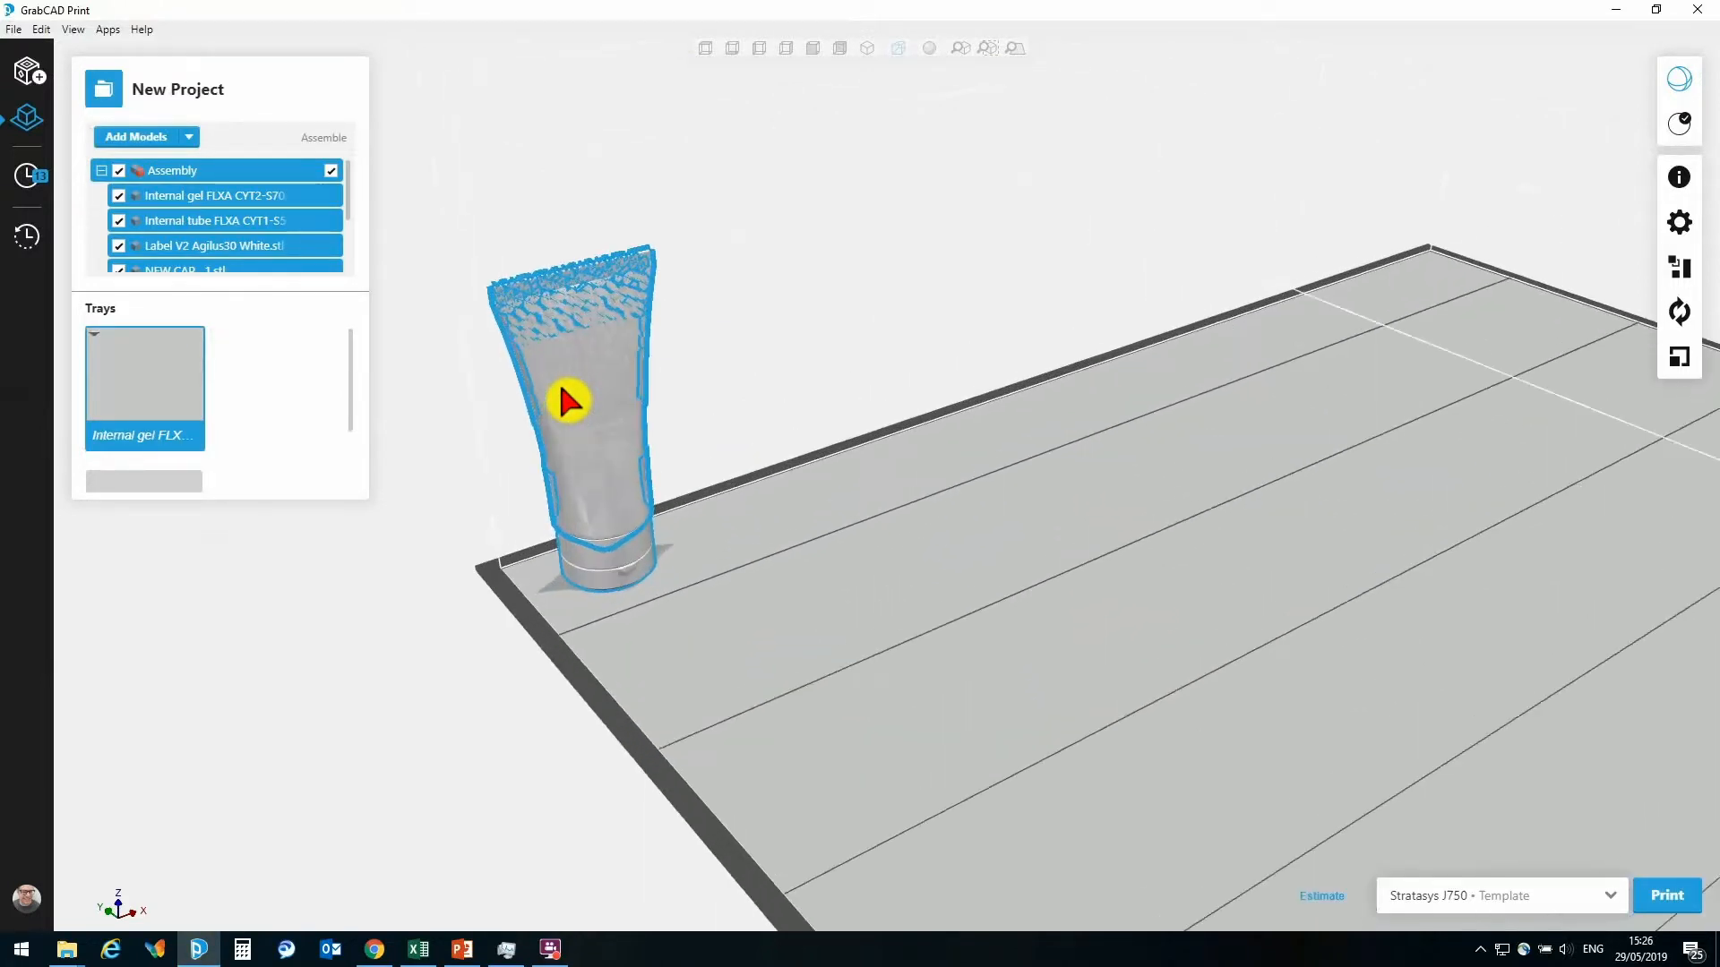
pyautogui.moveTo(557, 391); pyautogui.dragTo(621, 426, button='middle')
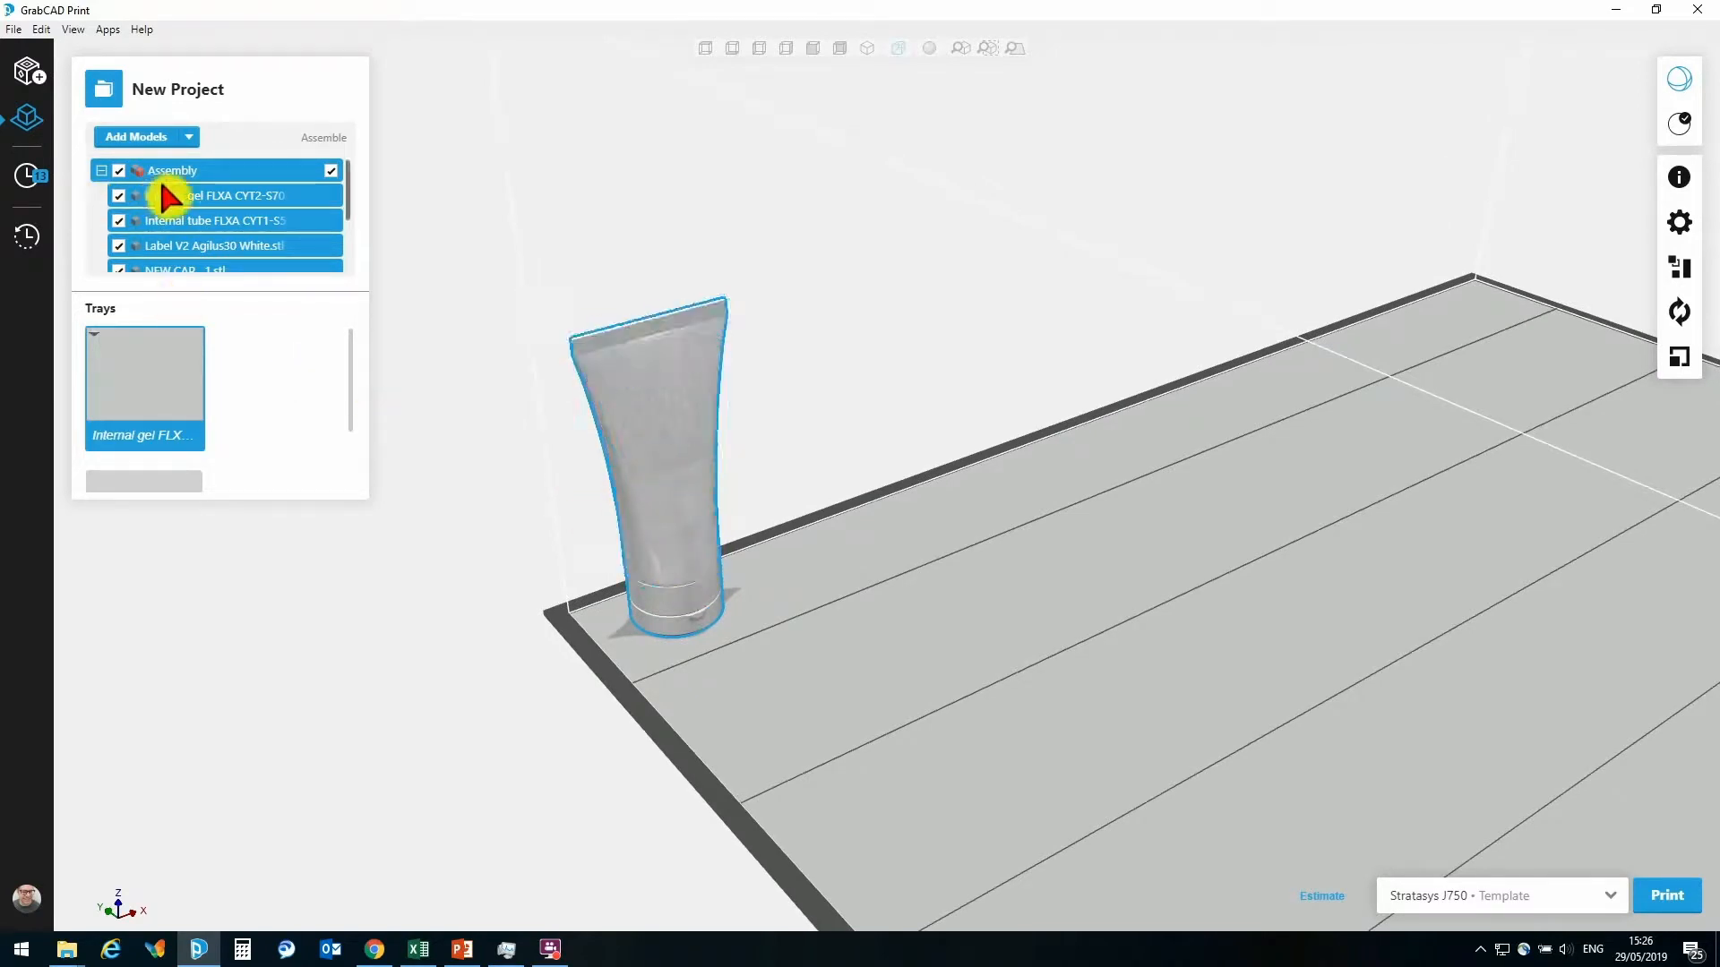
# Select the Internal gel FLXA CYT2-S70 model and widen the project panel to review the full names of the assembly's parts
pyautogui.click(188, 197)
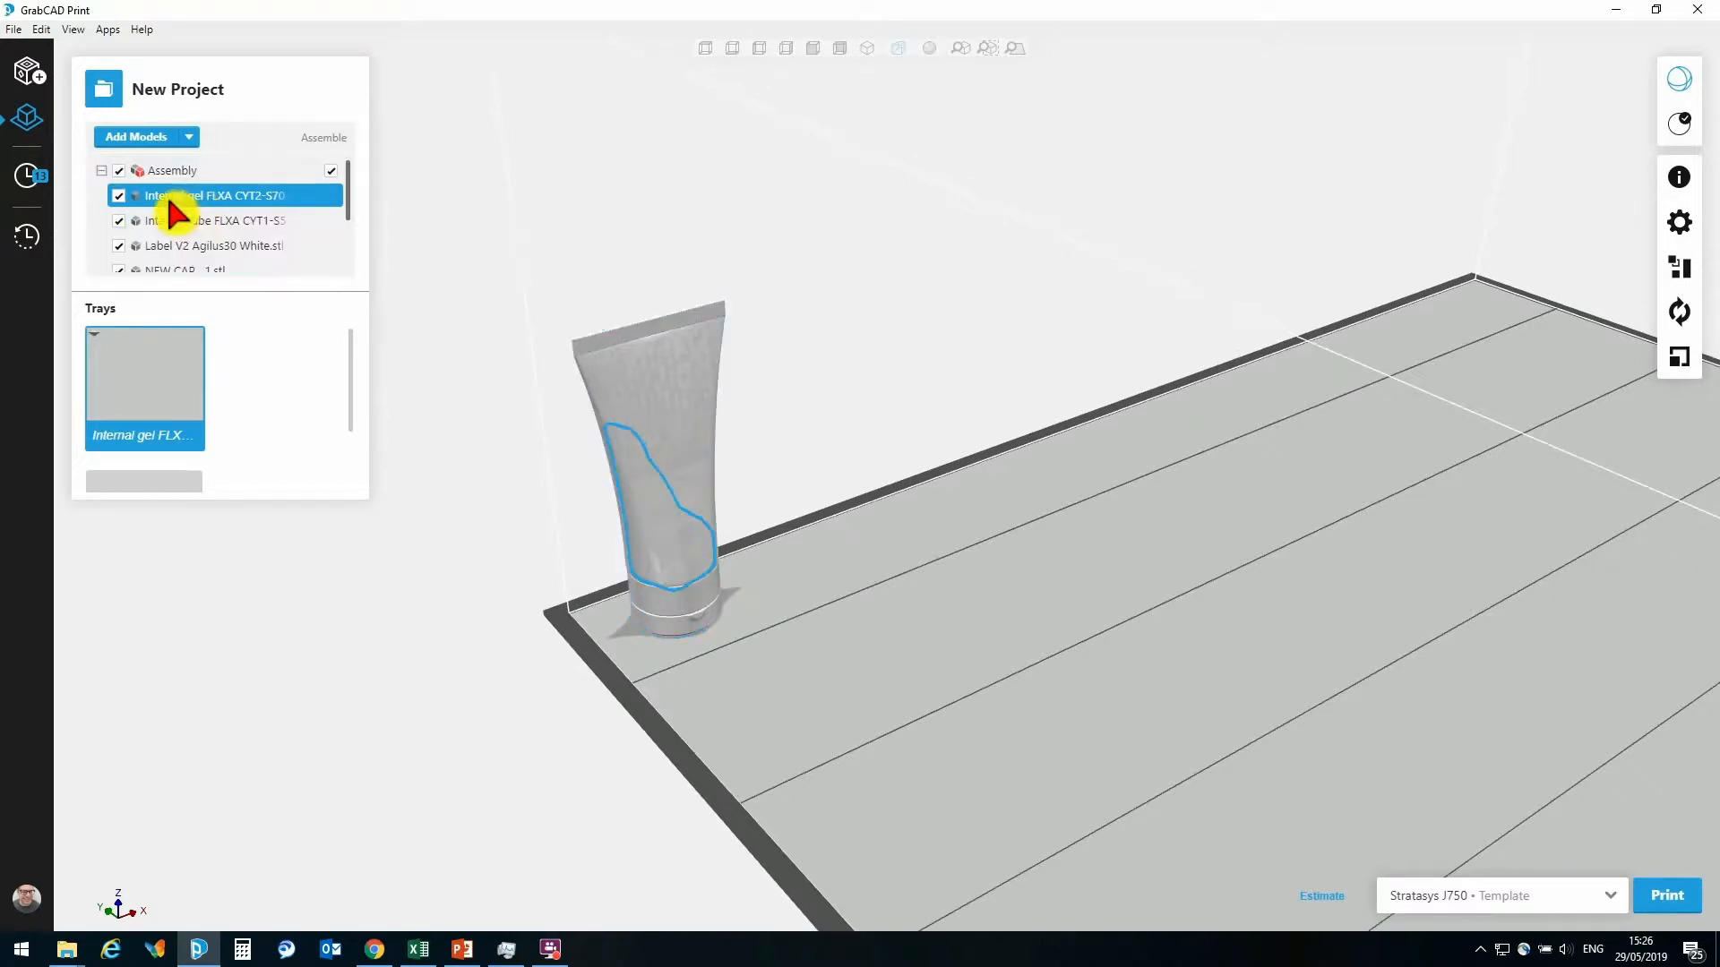
pyautogui.moveTo(367, 193); pyautogui.dragTo(445, 192)
pyautogui.scroll(-3, 202, 206)
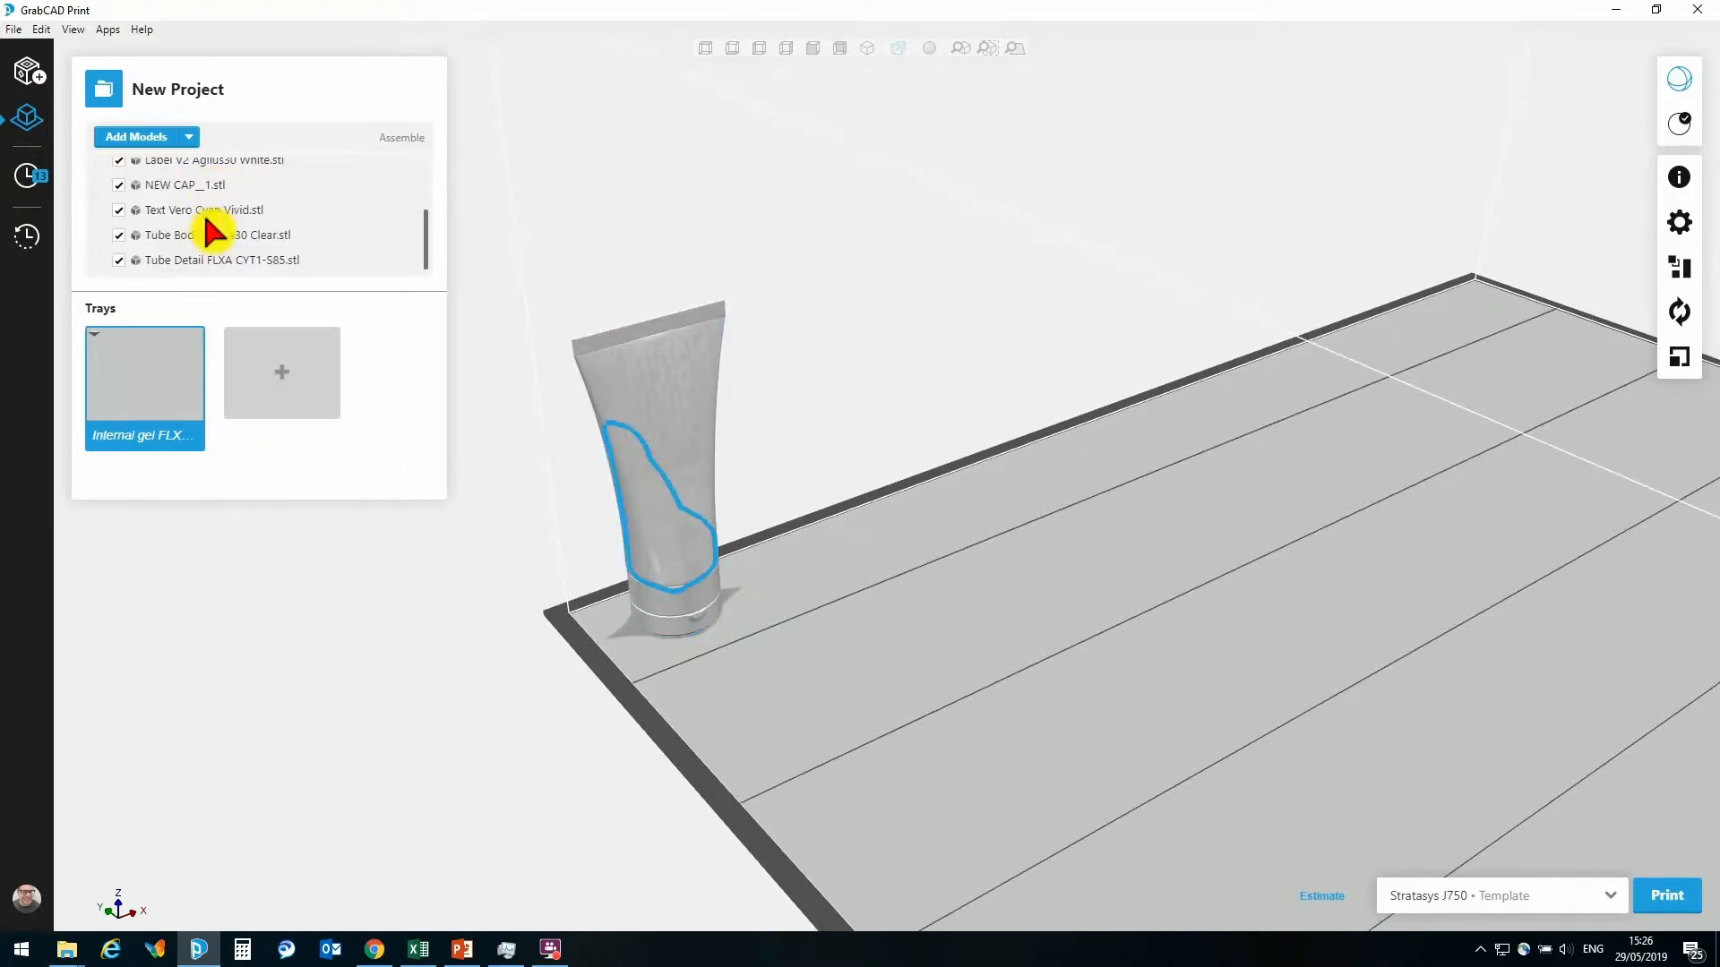
pyautogui.scroll(3, 215, 240)
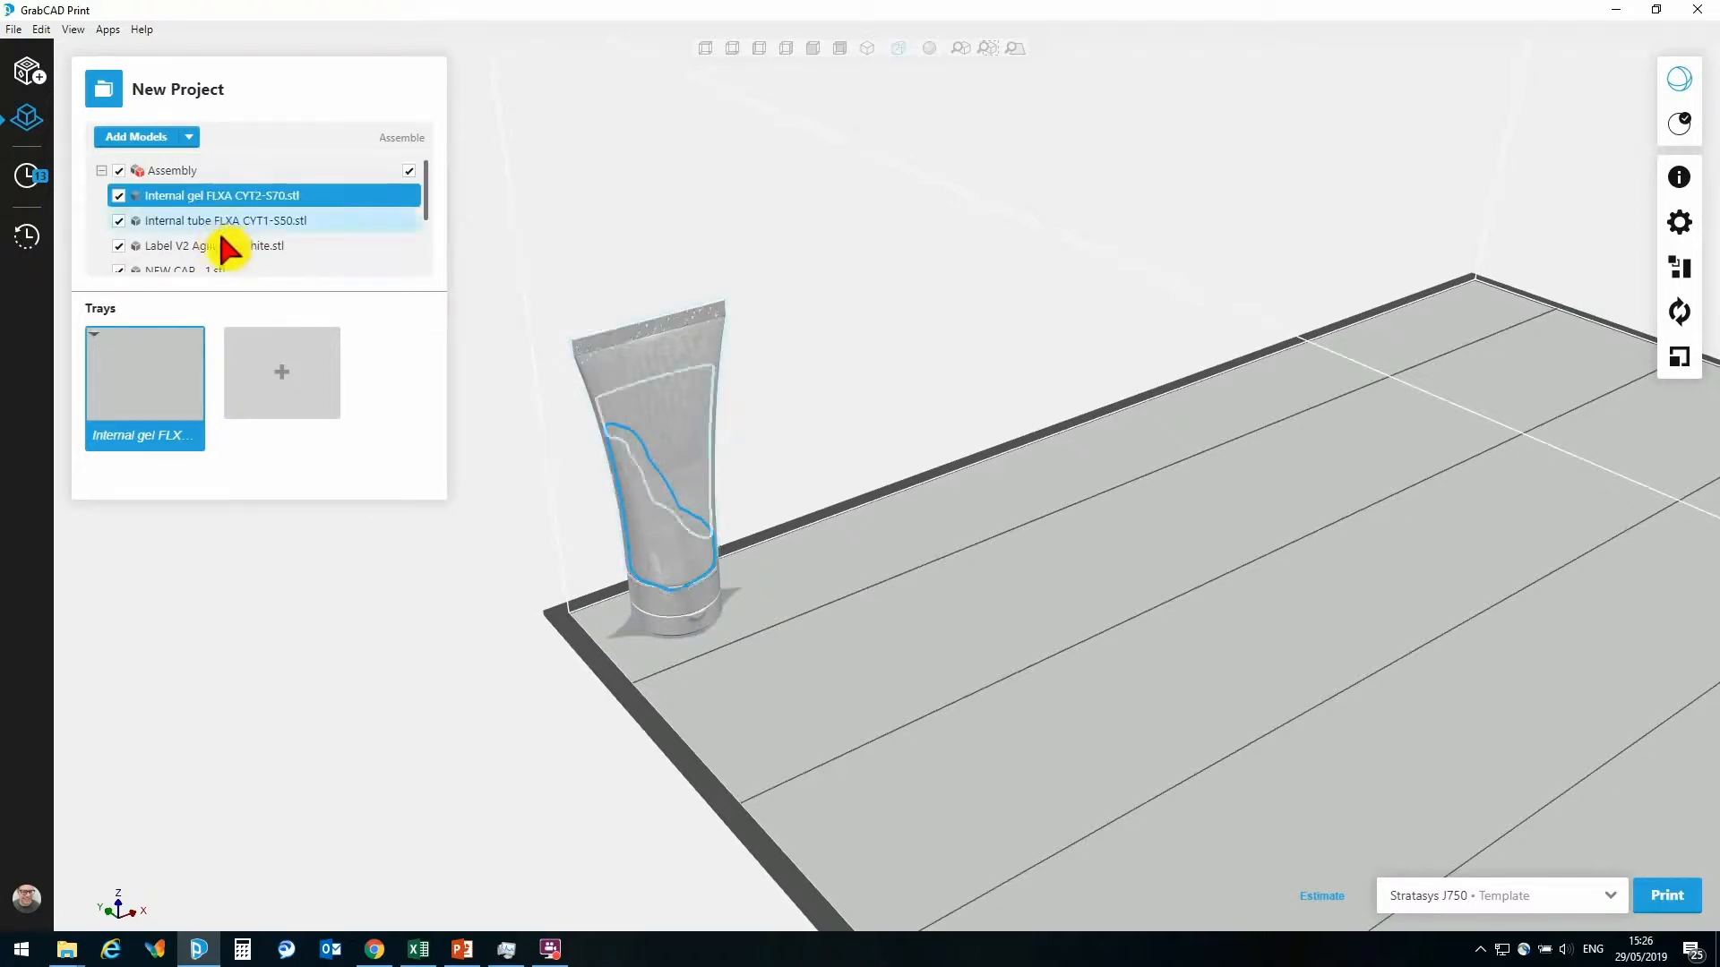
# Turn off the assembly grouping to lay the parts out separately on the tray, and inspect the individual parts
pyautogui.click(409, 173)
pyautogui.moveTo(836, 597); pyautogui.dragTo(753, 550, button='middle')
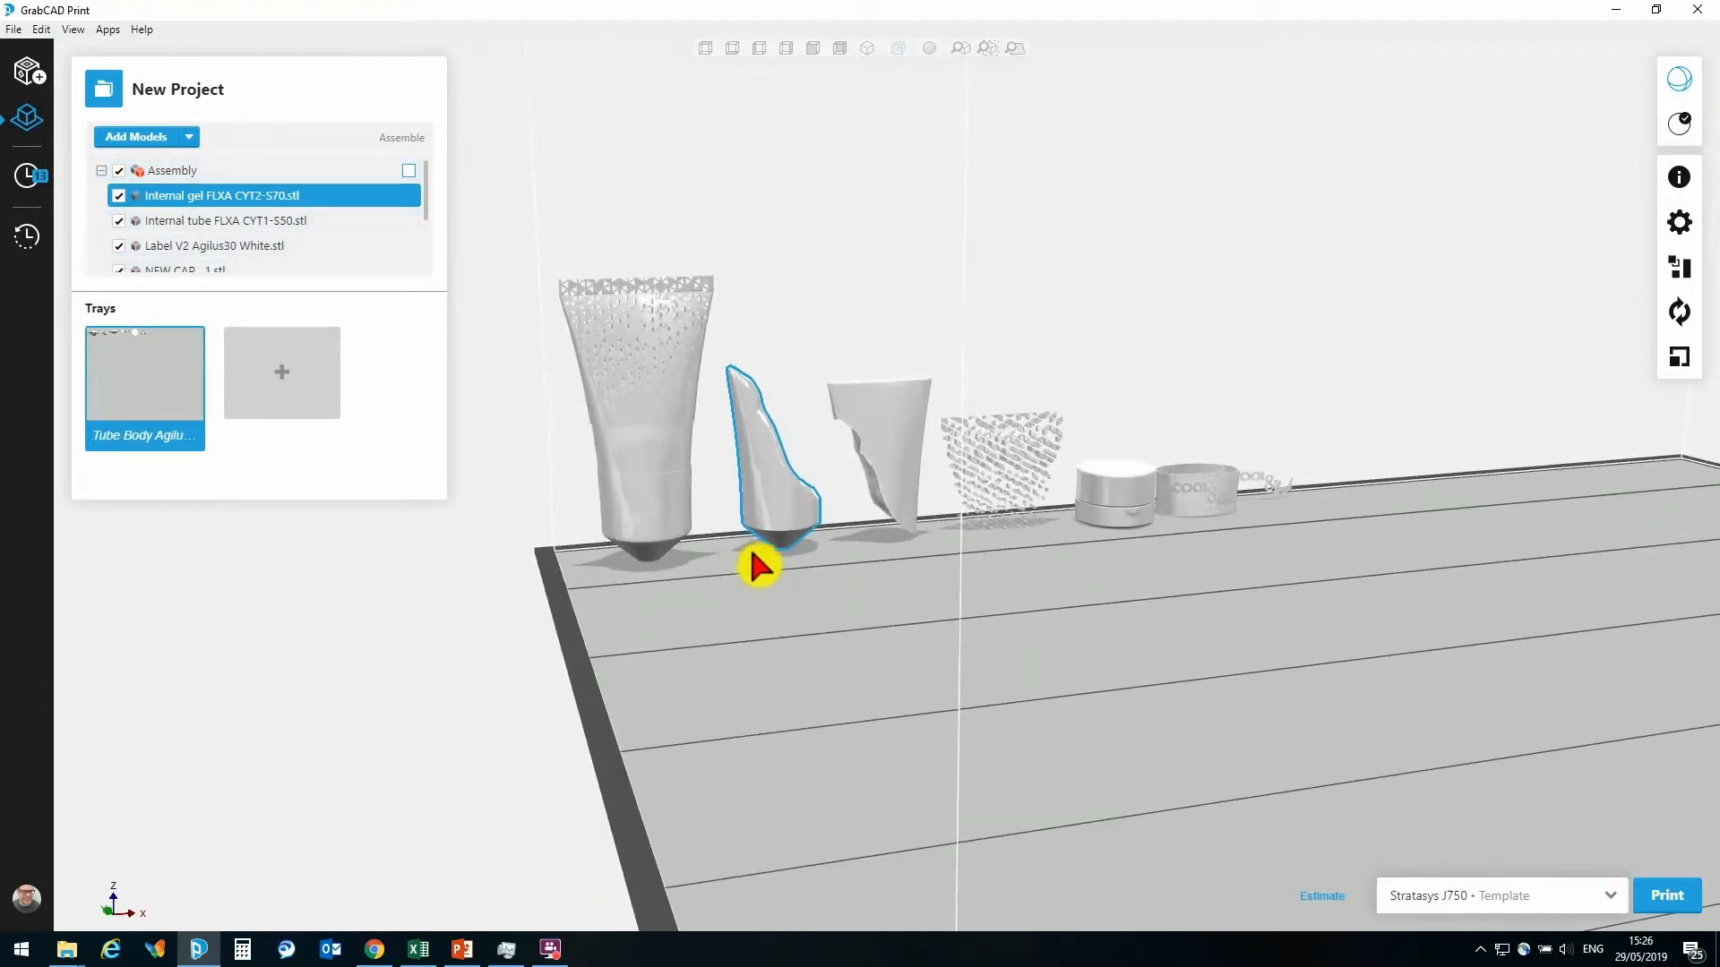
pyautogui.scroll(4, 1232, 385)
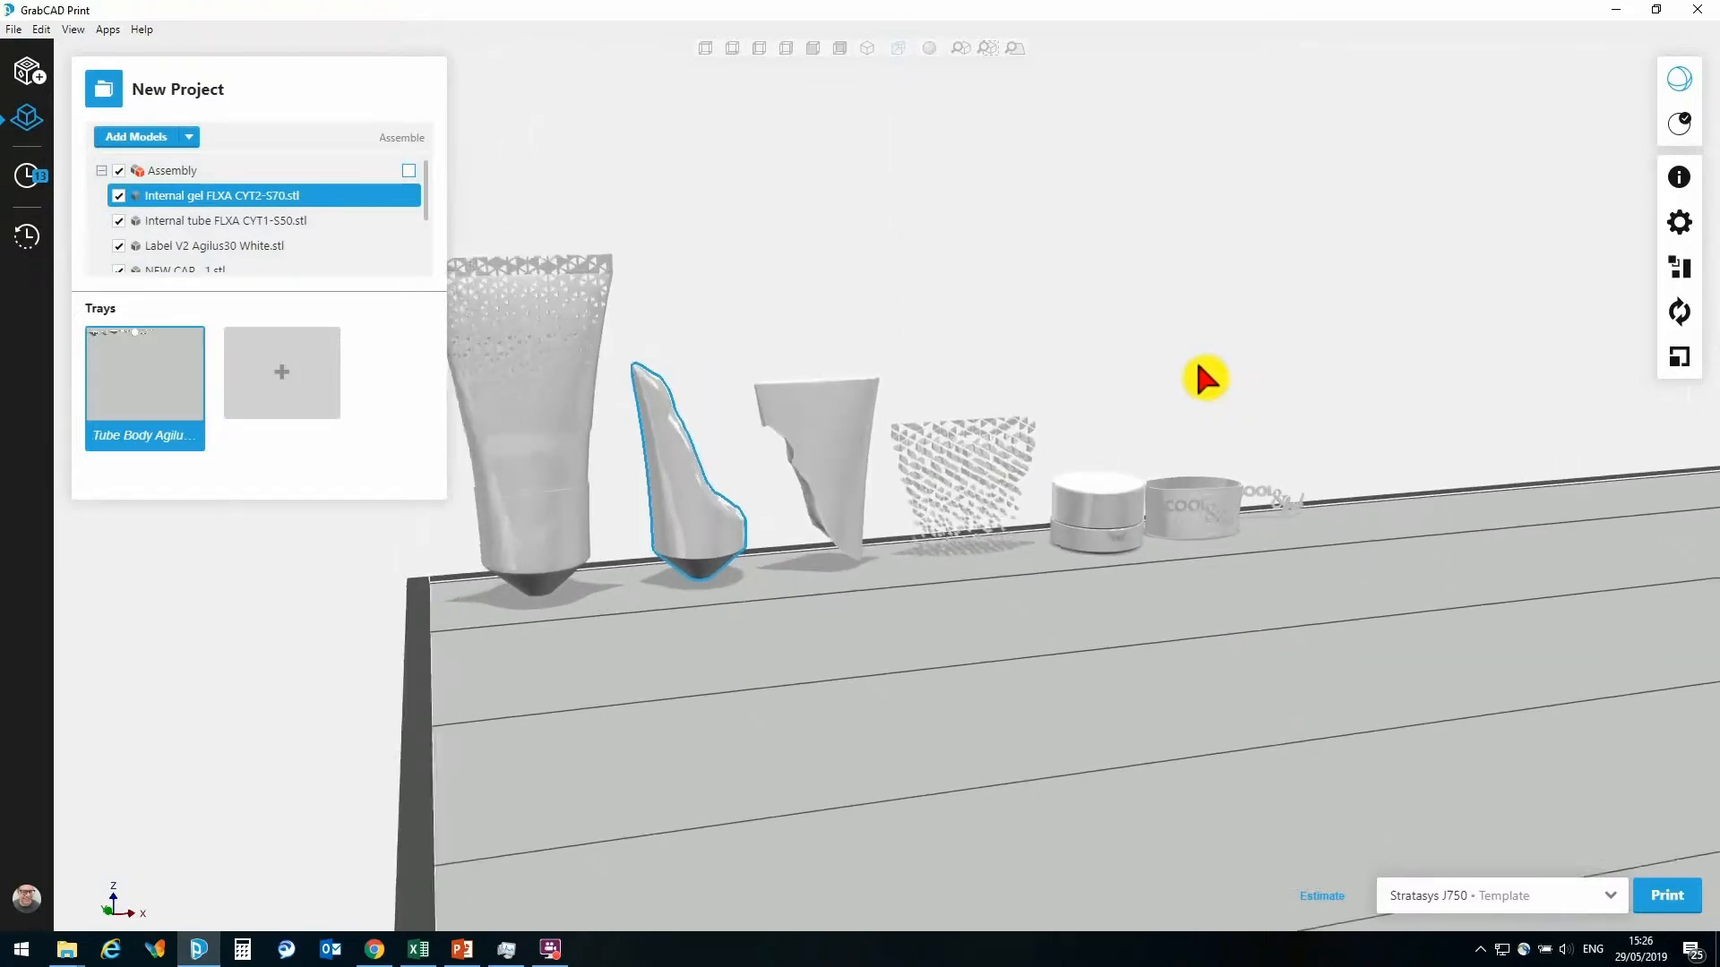
pyautogui.scroll(-1, 1198, 364)
pyautogui.moveTo(1241, 482); pyautogui.dragTo(1009, 485, button='middle')
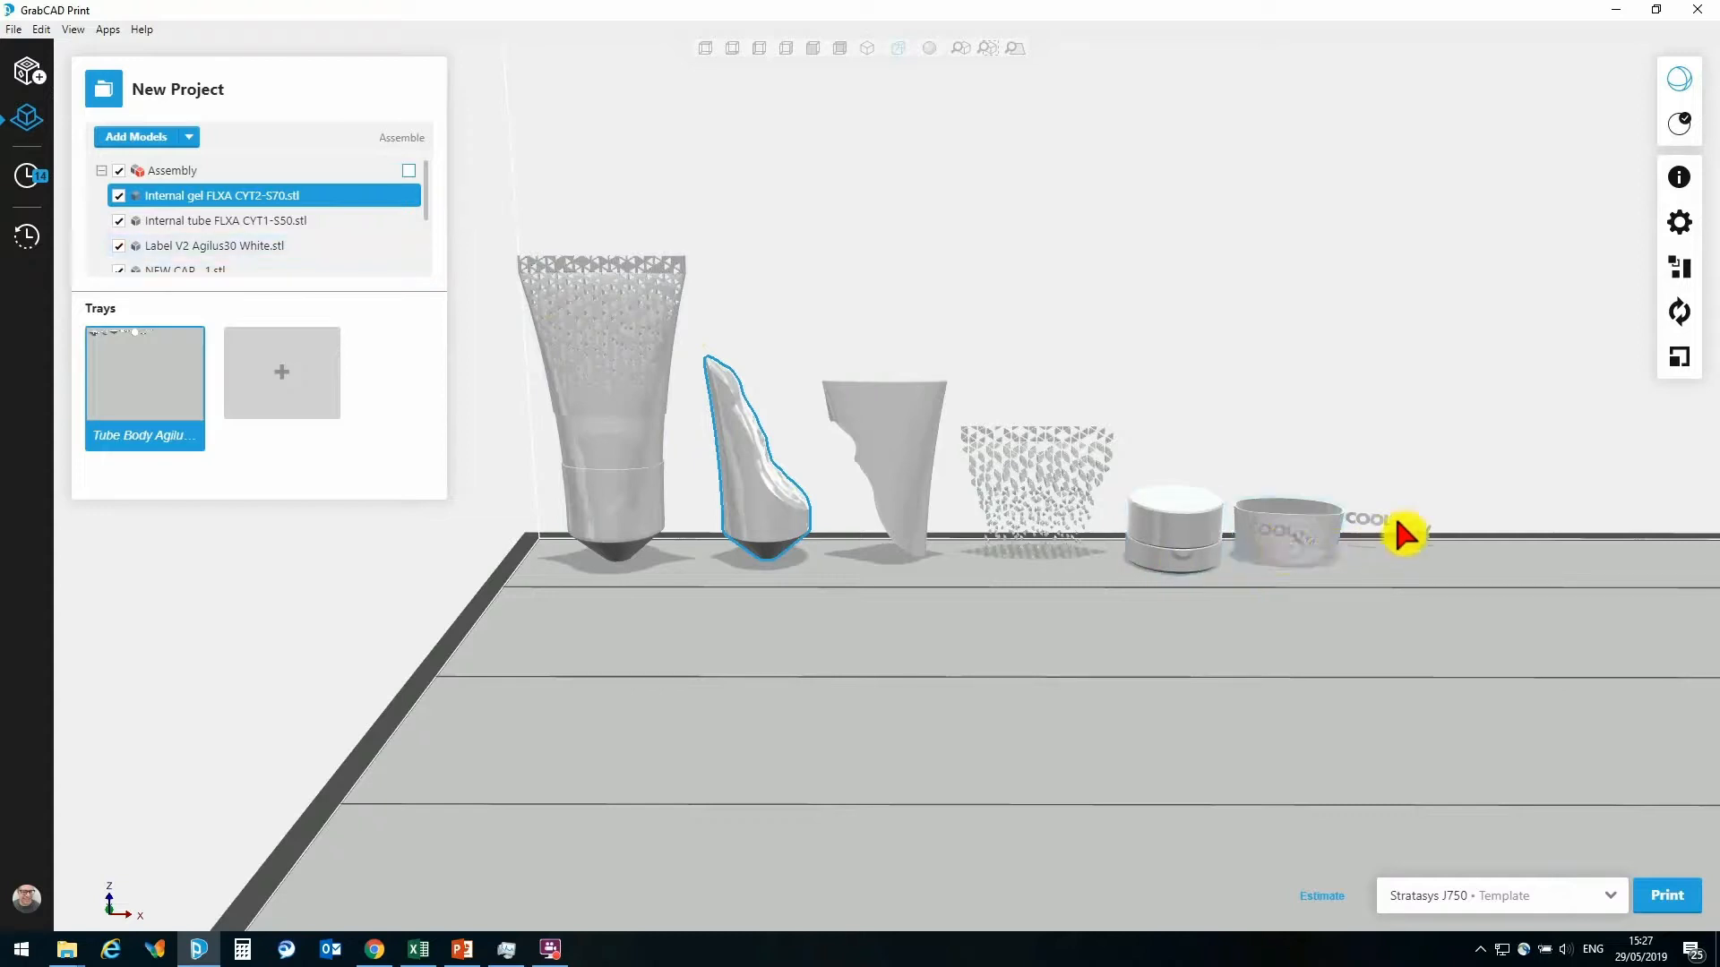
pyautogui.moveTo(1369, 521); pyautogui.dragTo(1270, 509, button='right')
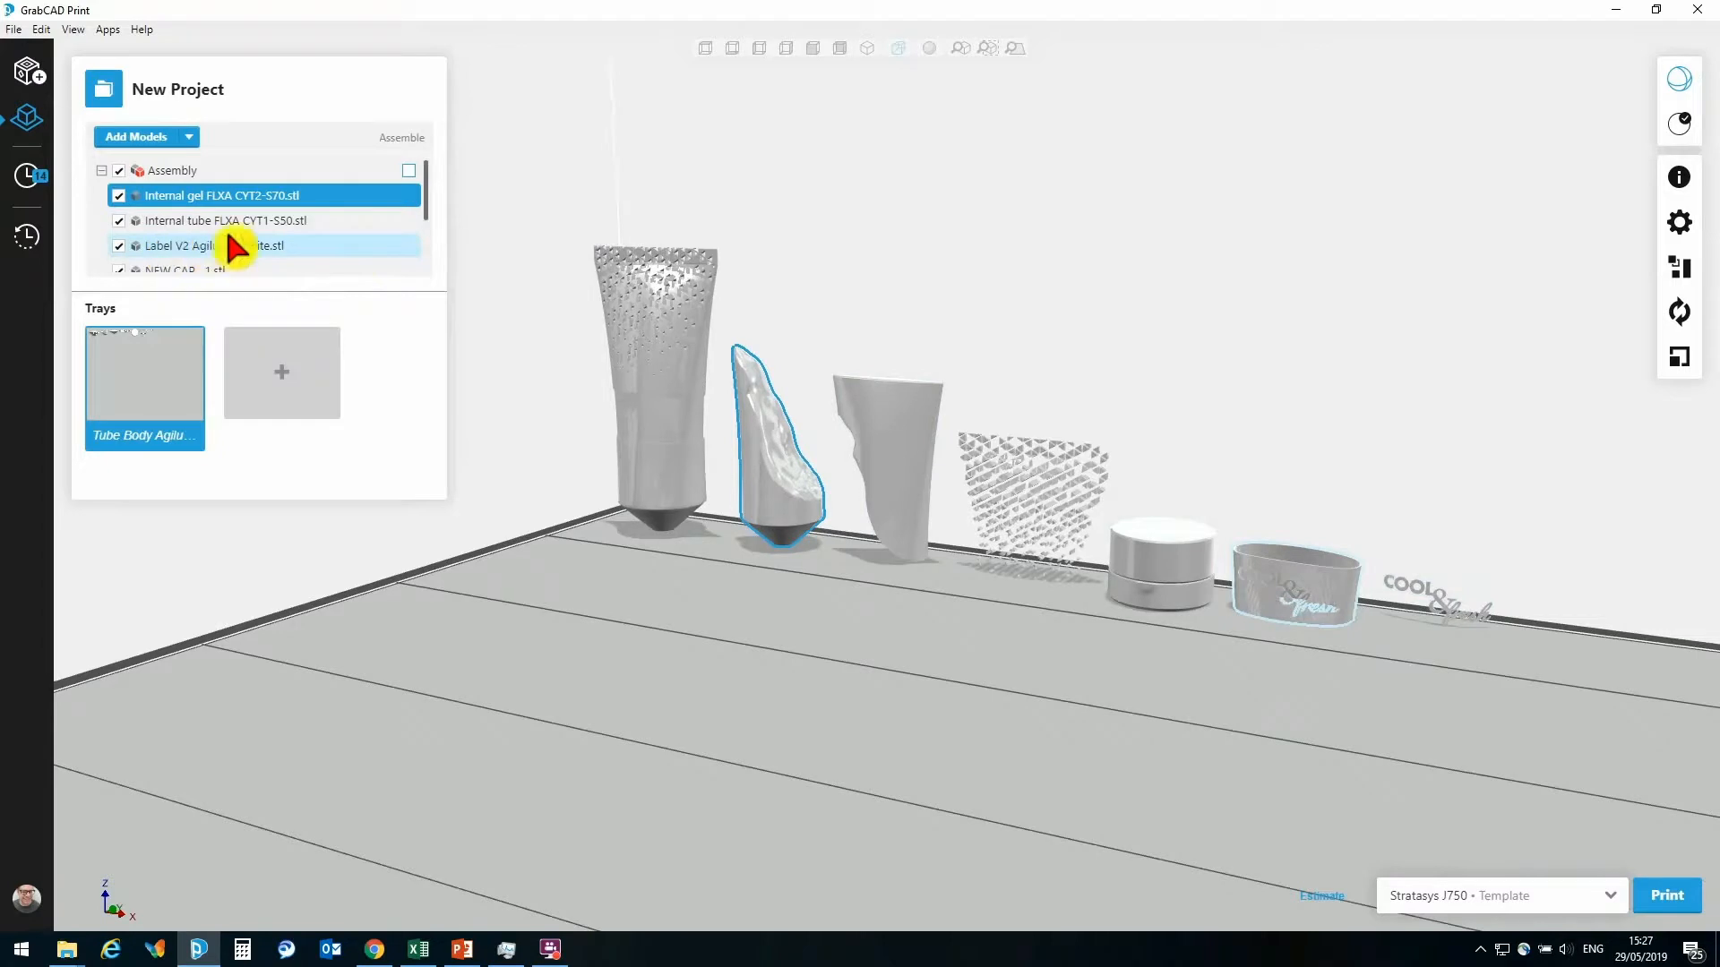
pyautogui.scroll(-1, 219, 208)
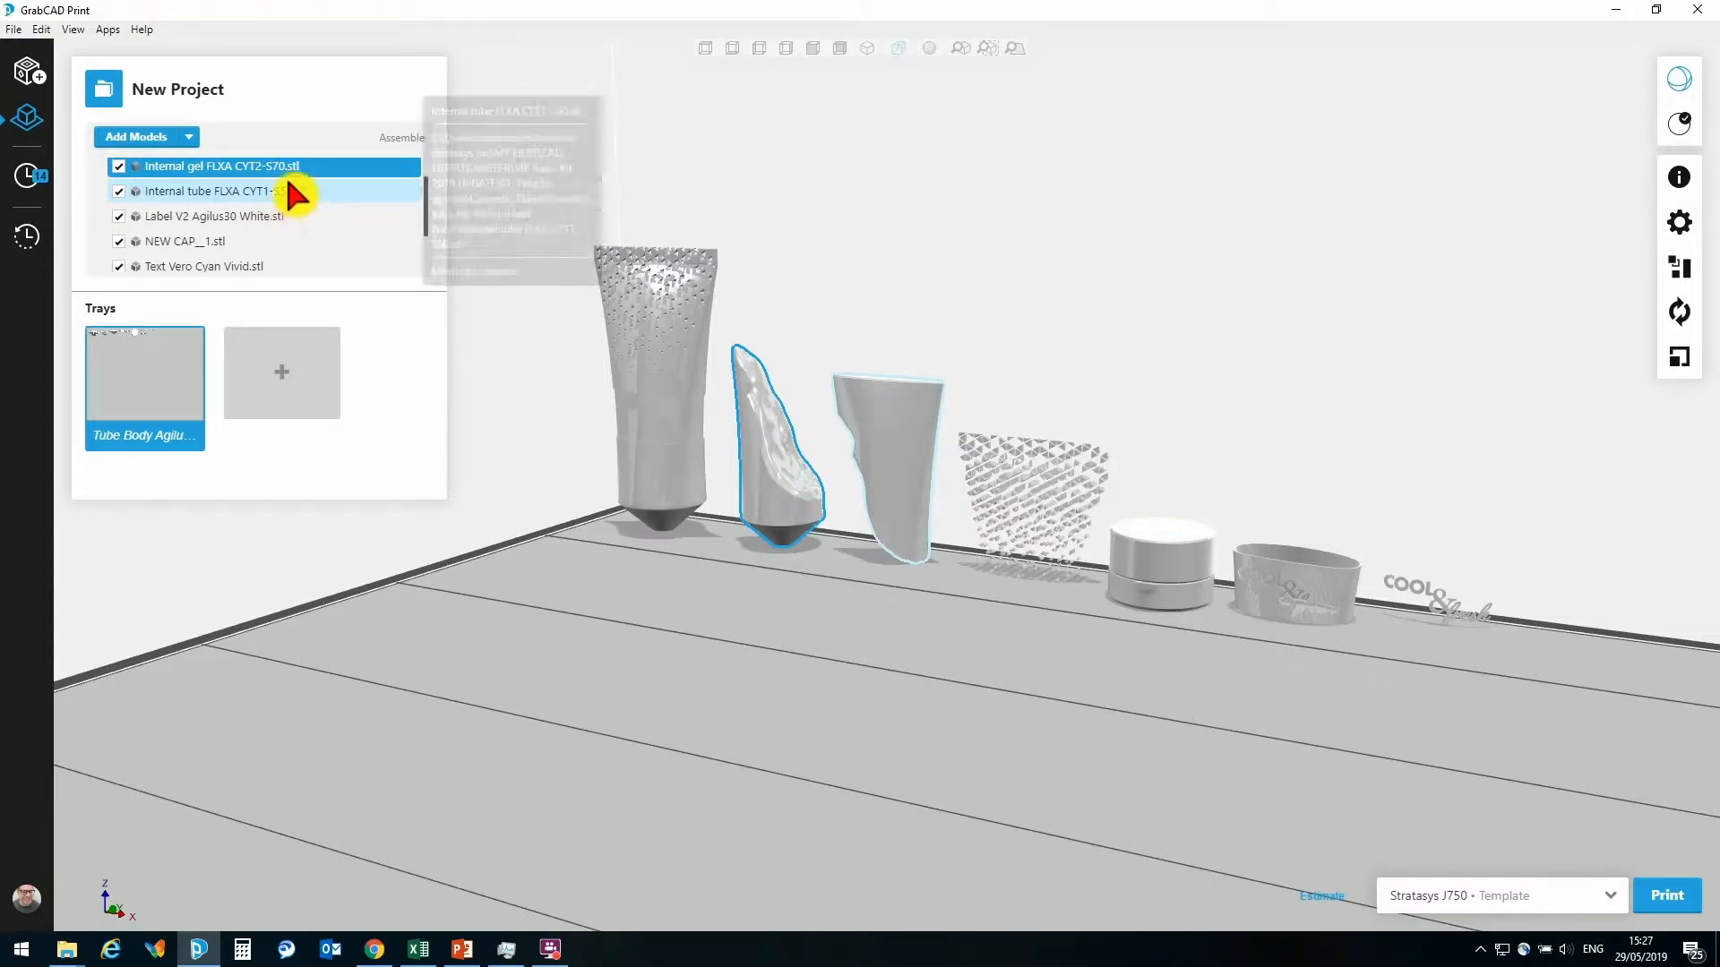
# In the print settings, replace VeroClear with Agilus30Clear among the tray's loaded materials
pyautogui.click(1682, 231)
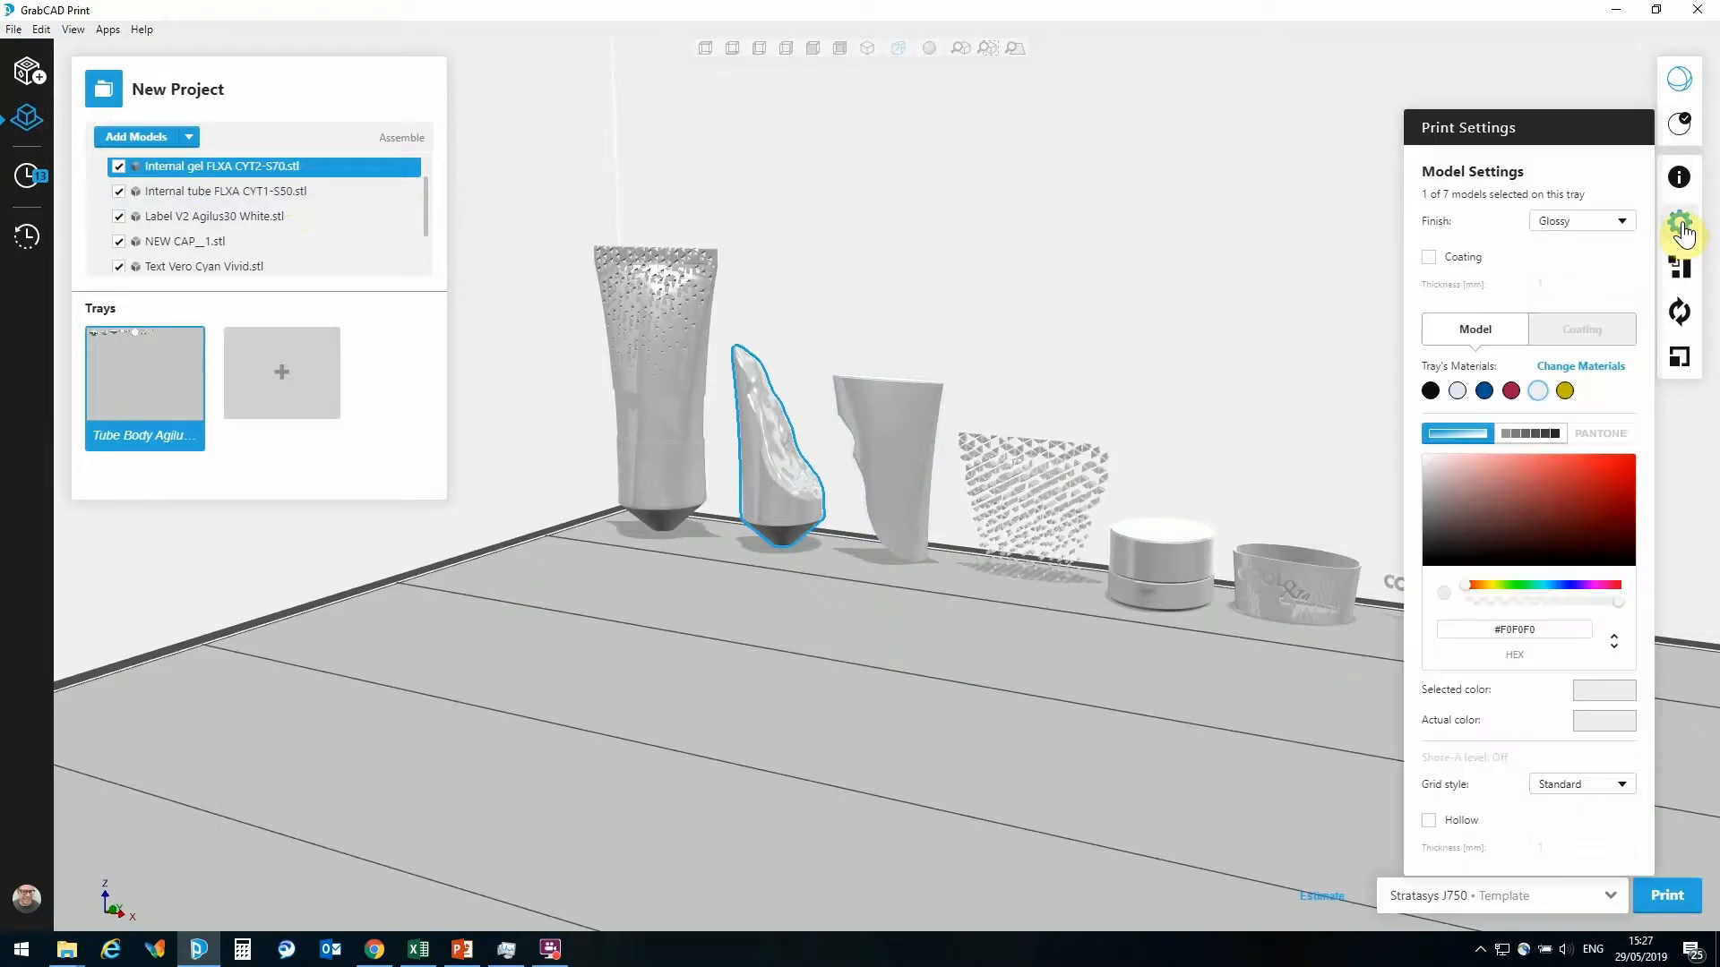
pyautogui.click(1600, 379)
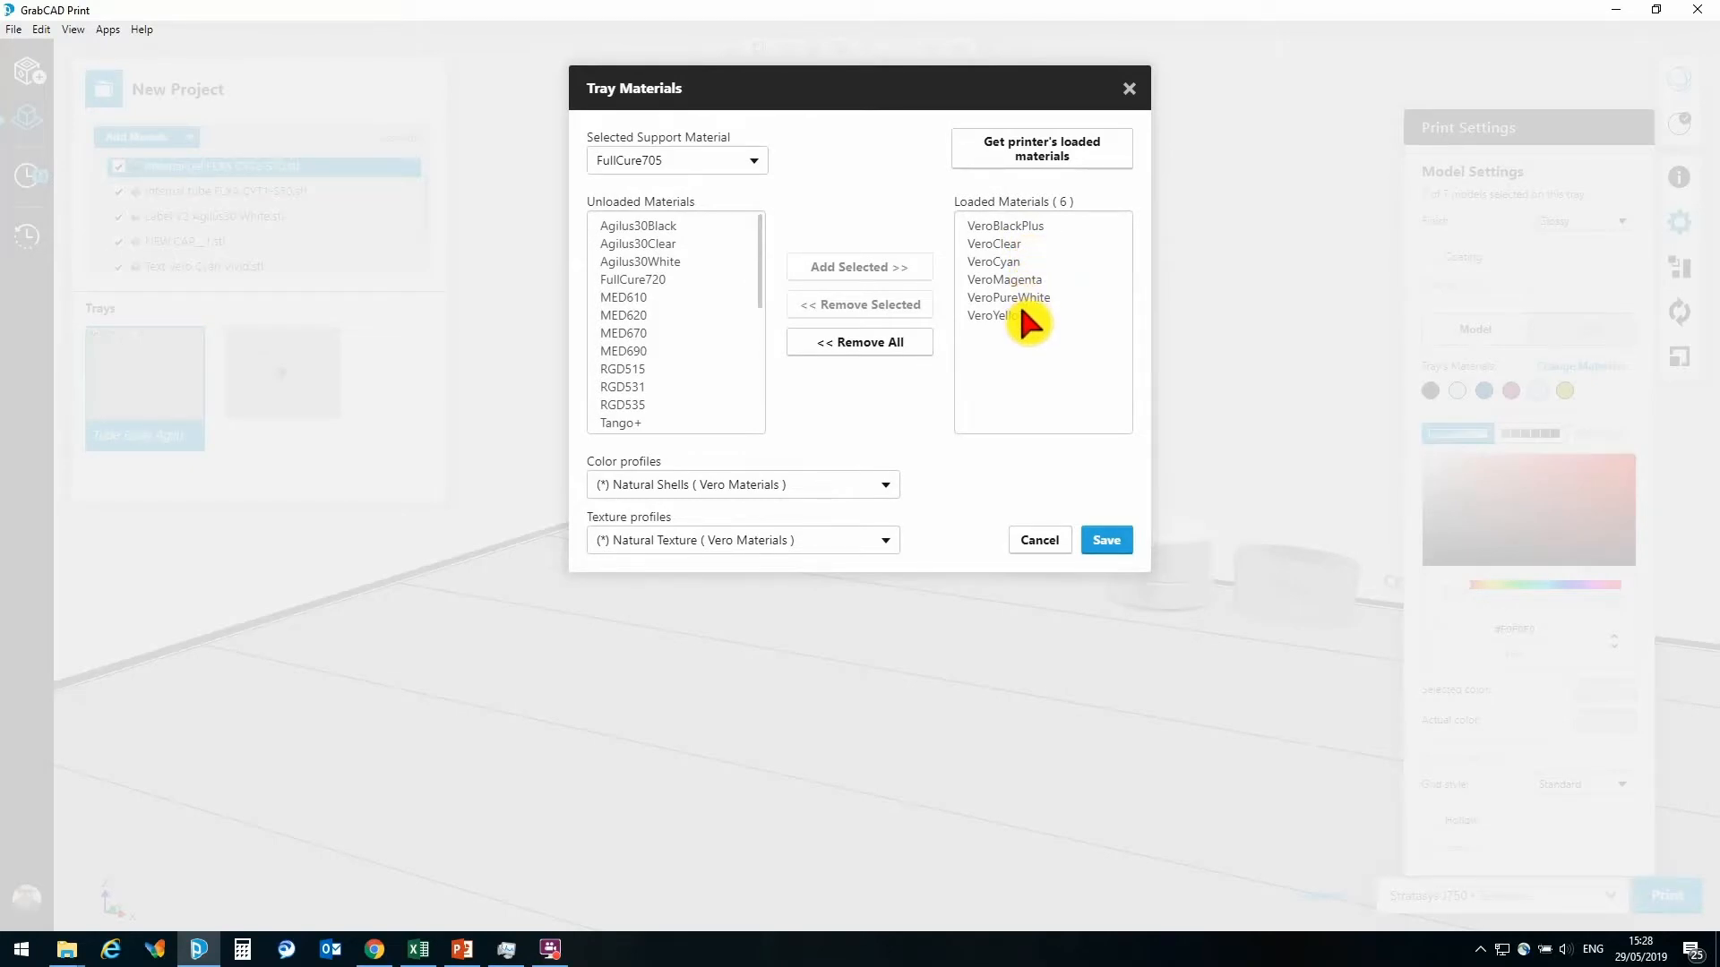
pyautogui.click(998, 244)
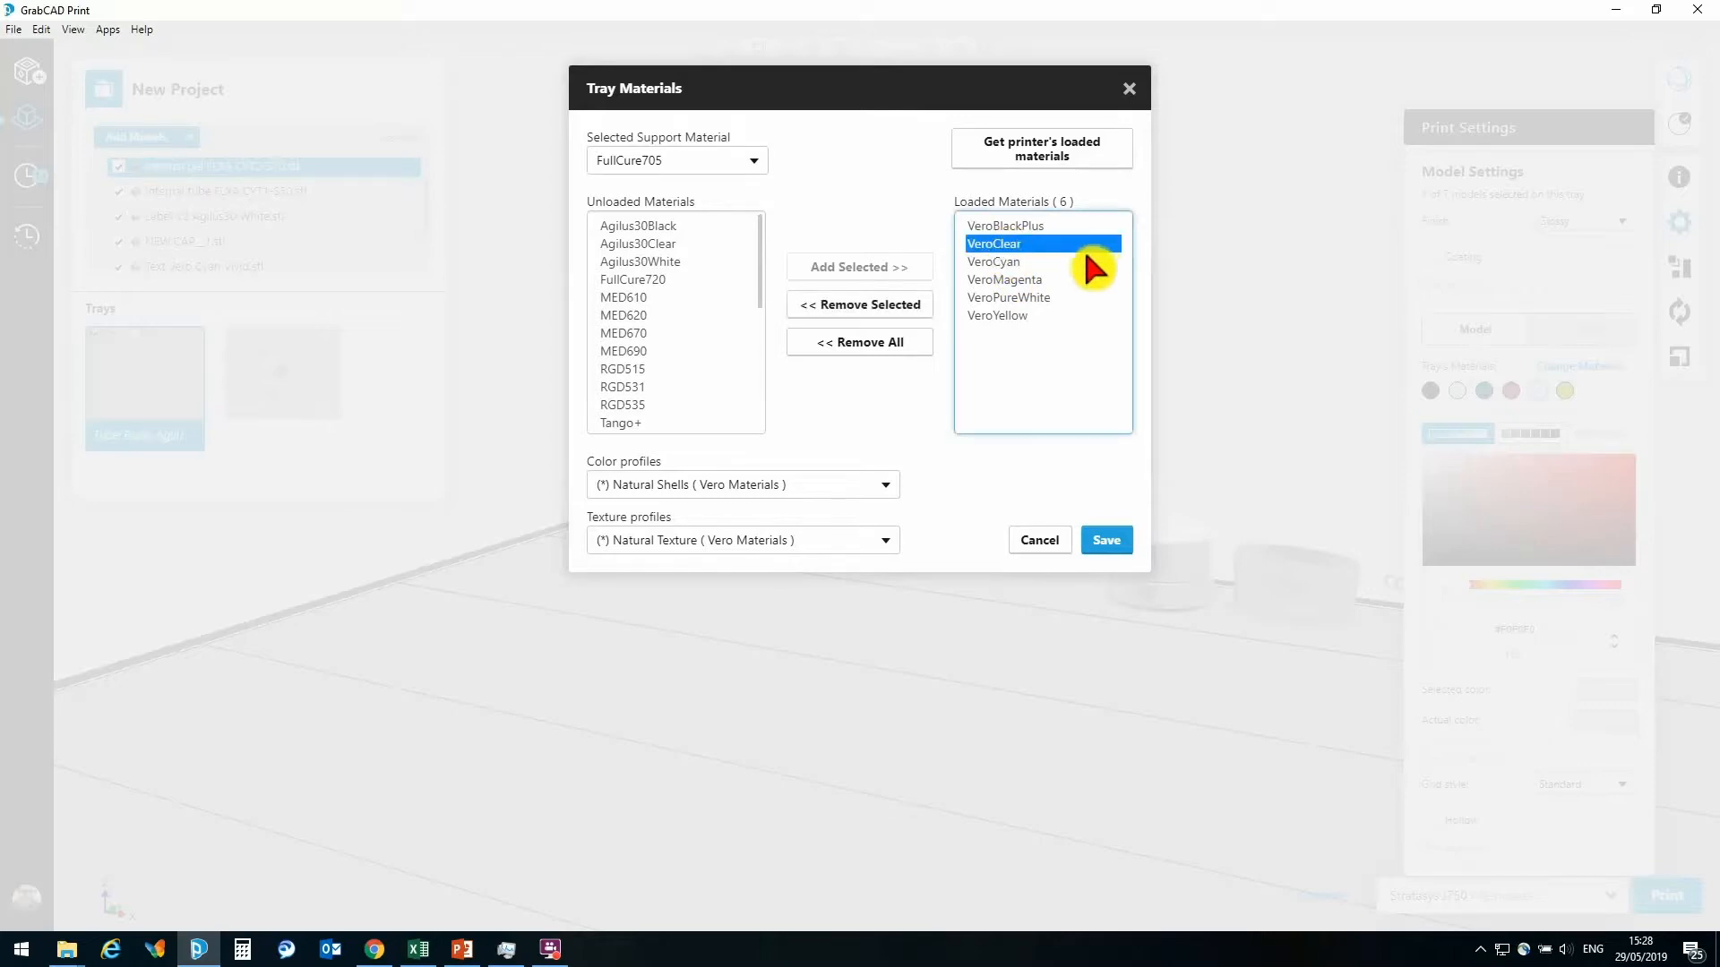
pyautogui.click(921, 303)
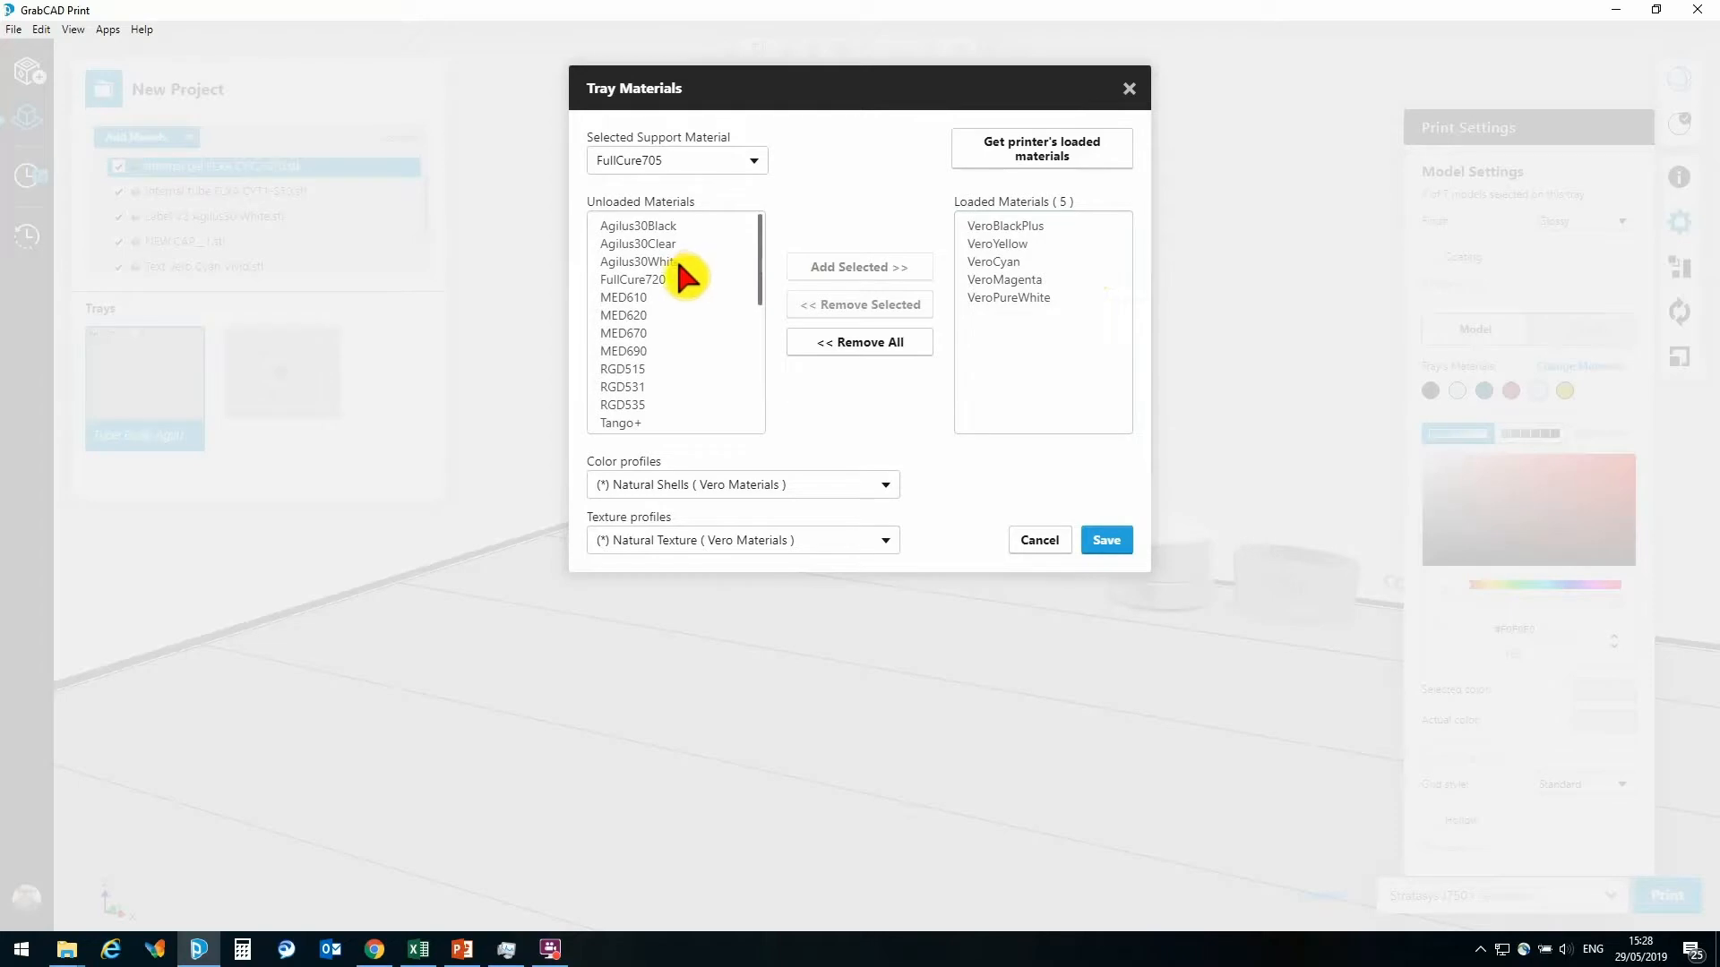
pyautogui.click(631, 243)
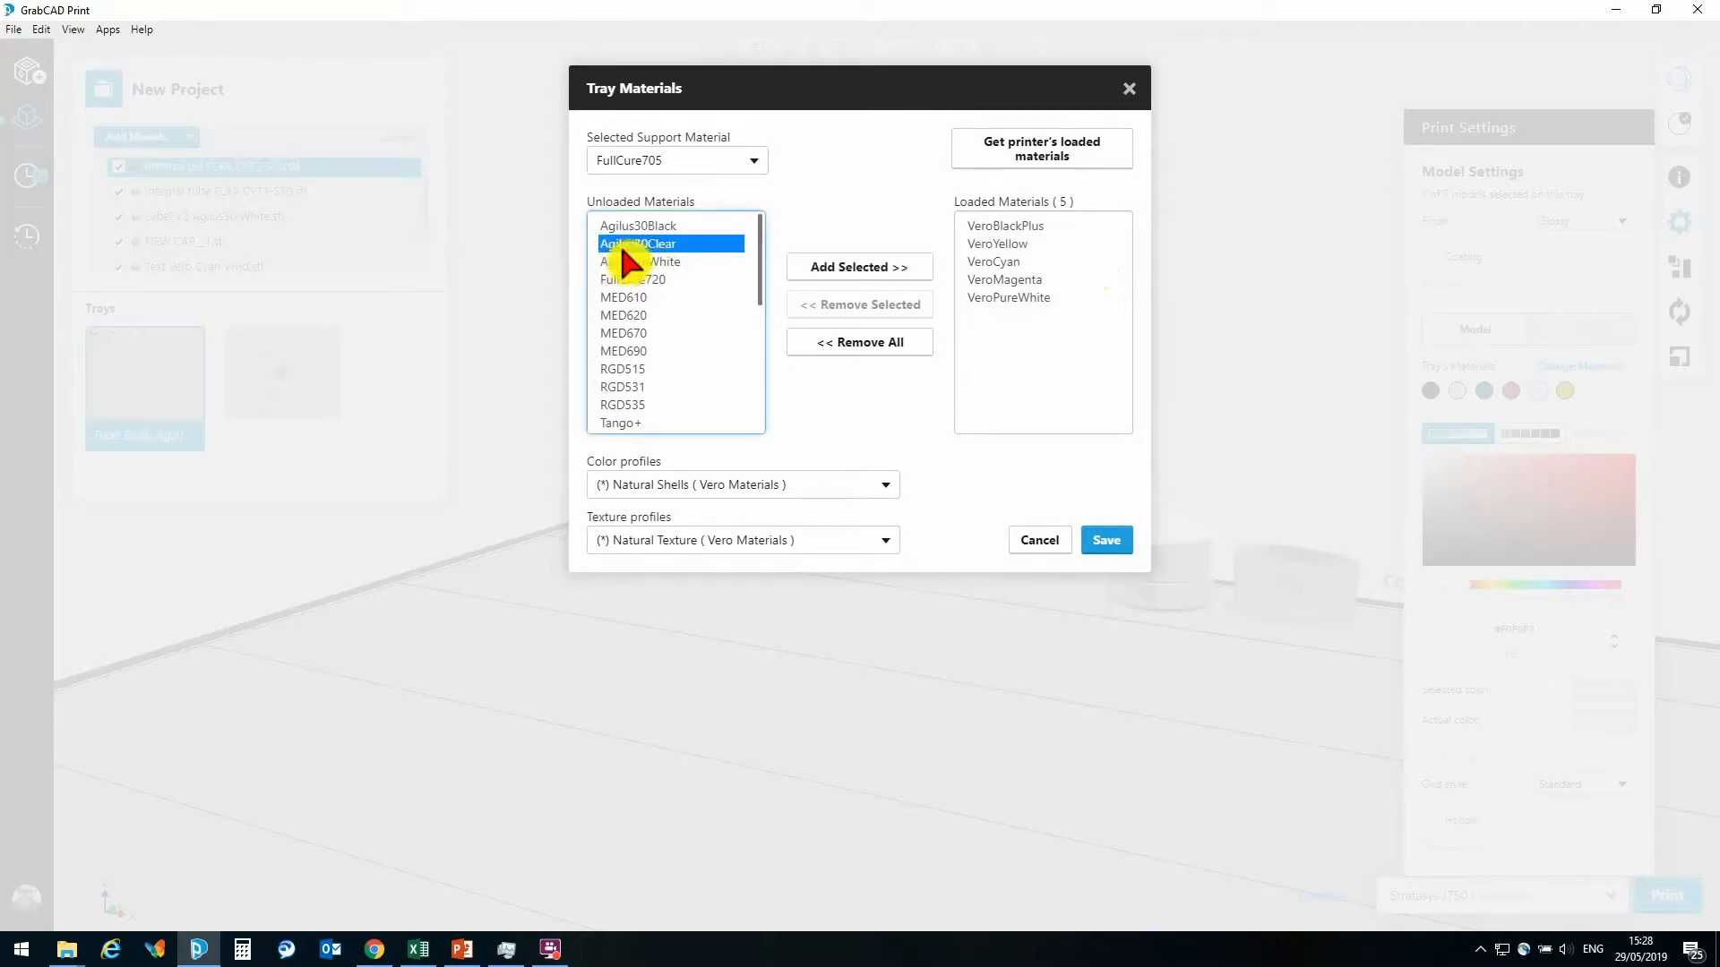
pyautogui.click(834, 267)
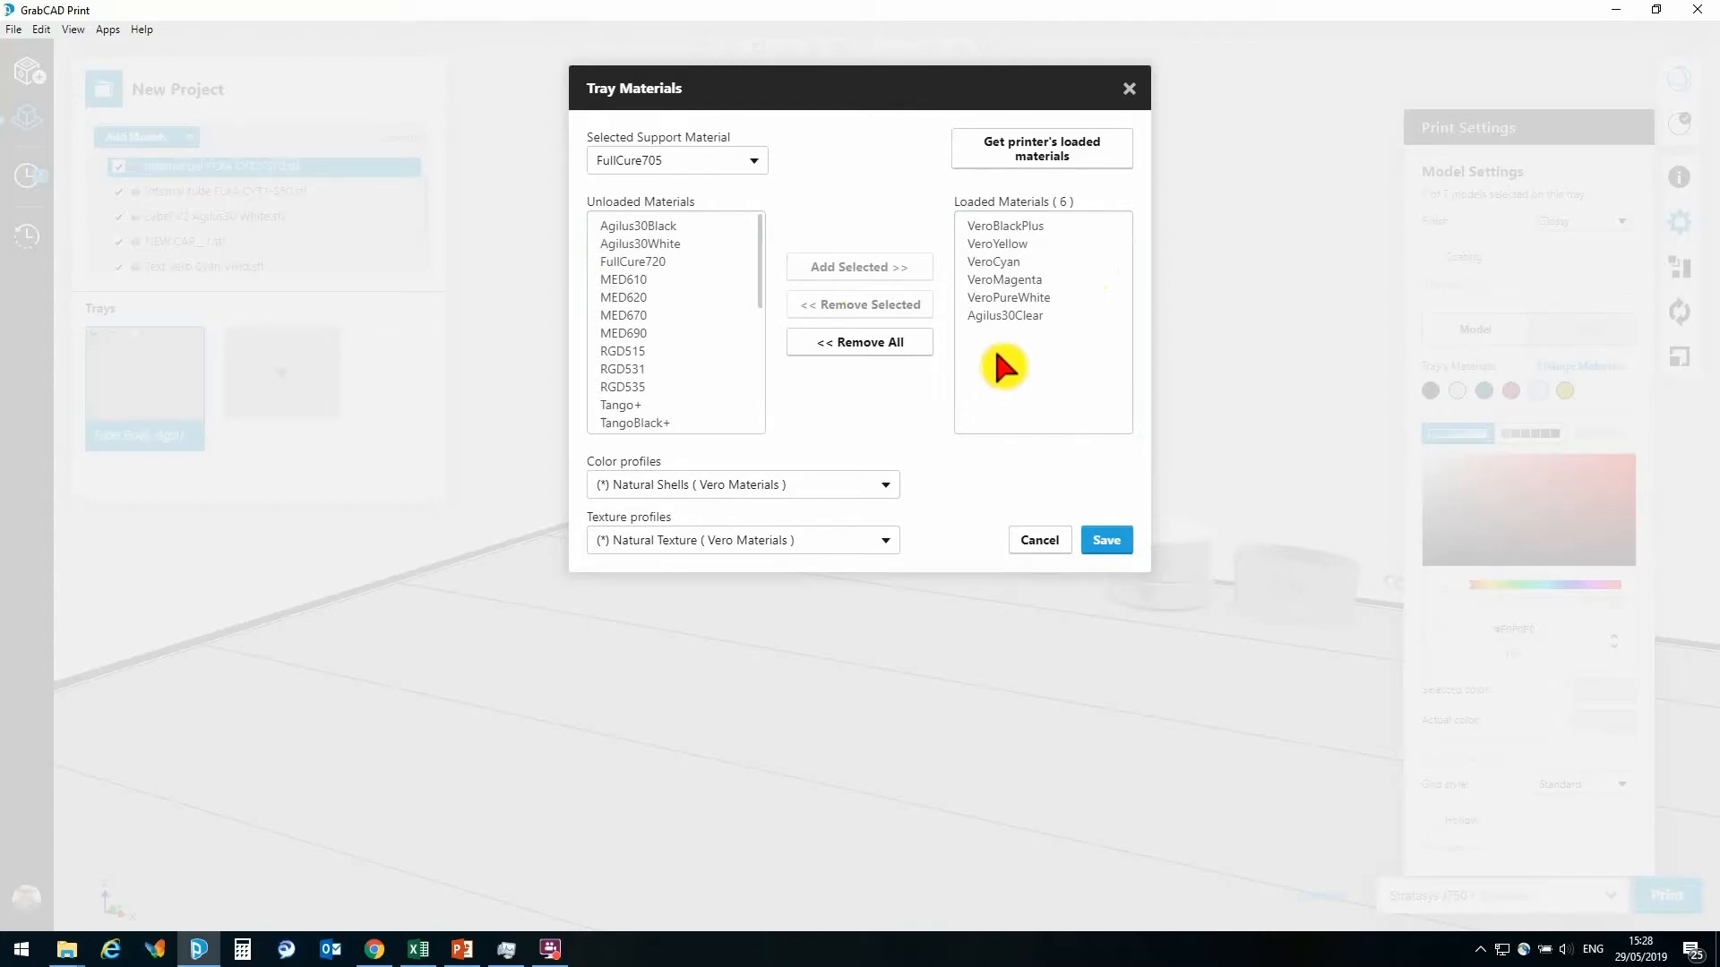
# Remove VeroMagenta, VeroCyan and VeroYellow from the tray's loaded materials
pyautogui.click(1001, 277)
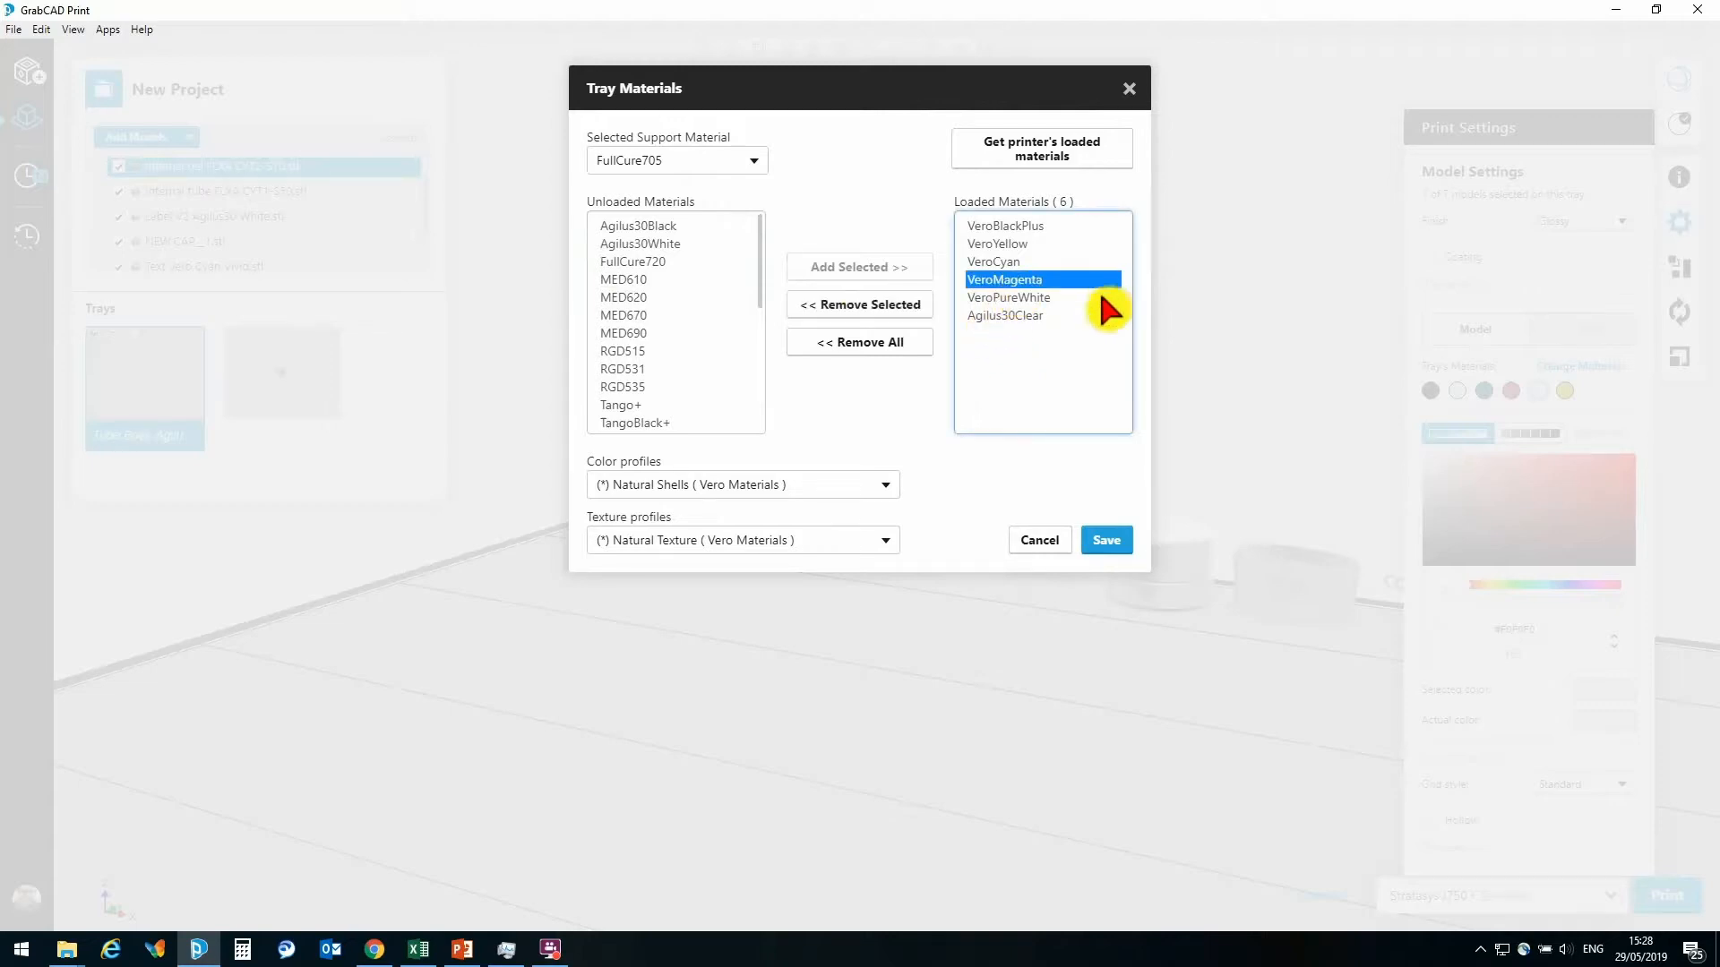
pyautogui.keyDown('ctrl'); pyautogui.click(995, 261); pyautogui.keyUp('ctrl')
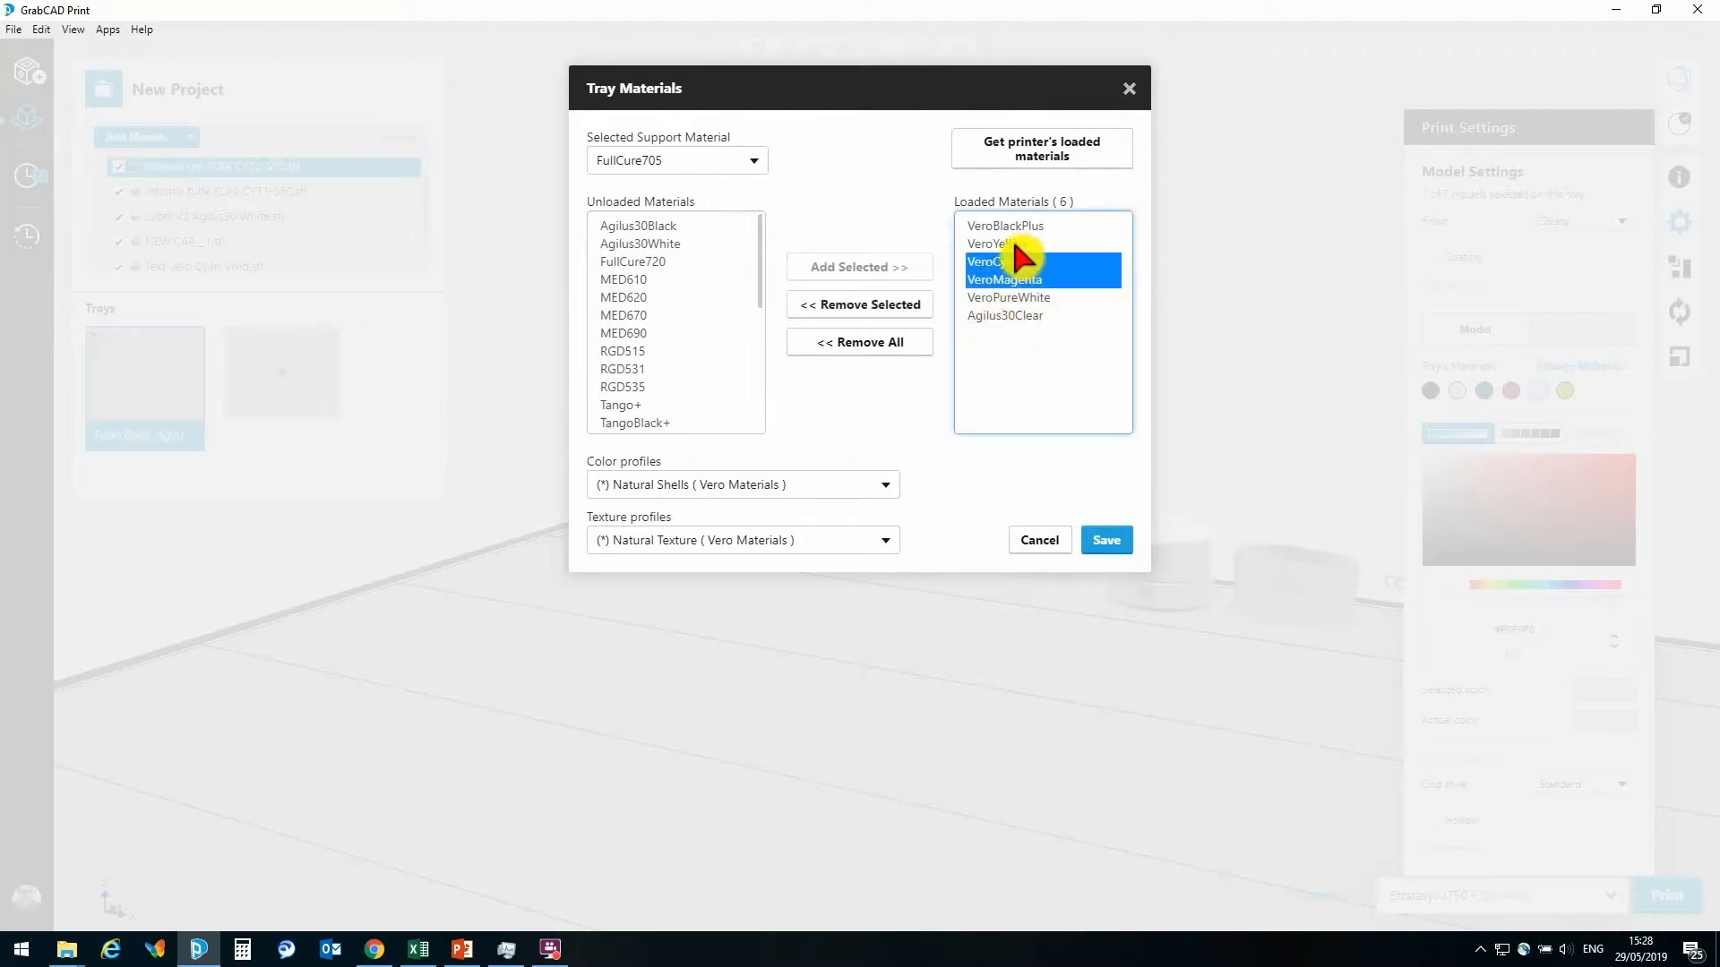
pyautogui.keyDown('ctrl'); pyautogui.click(1016, 244); pyautogui.keyUp('ctrl')
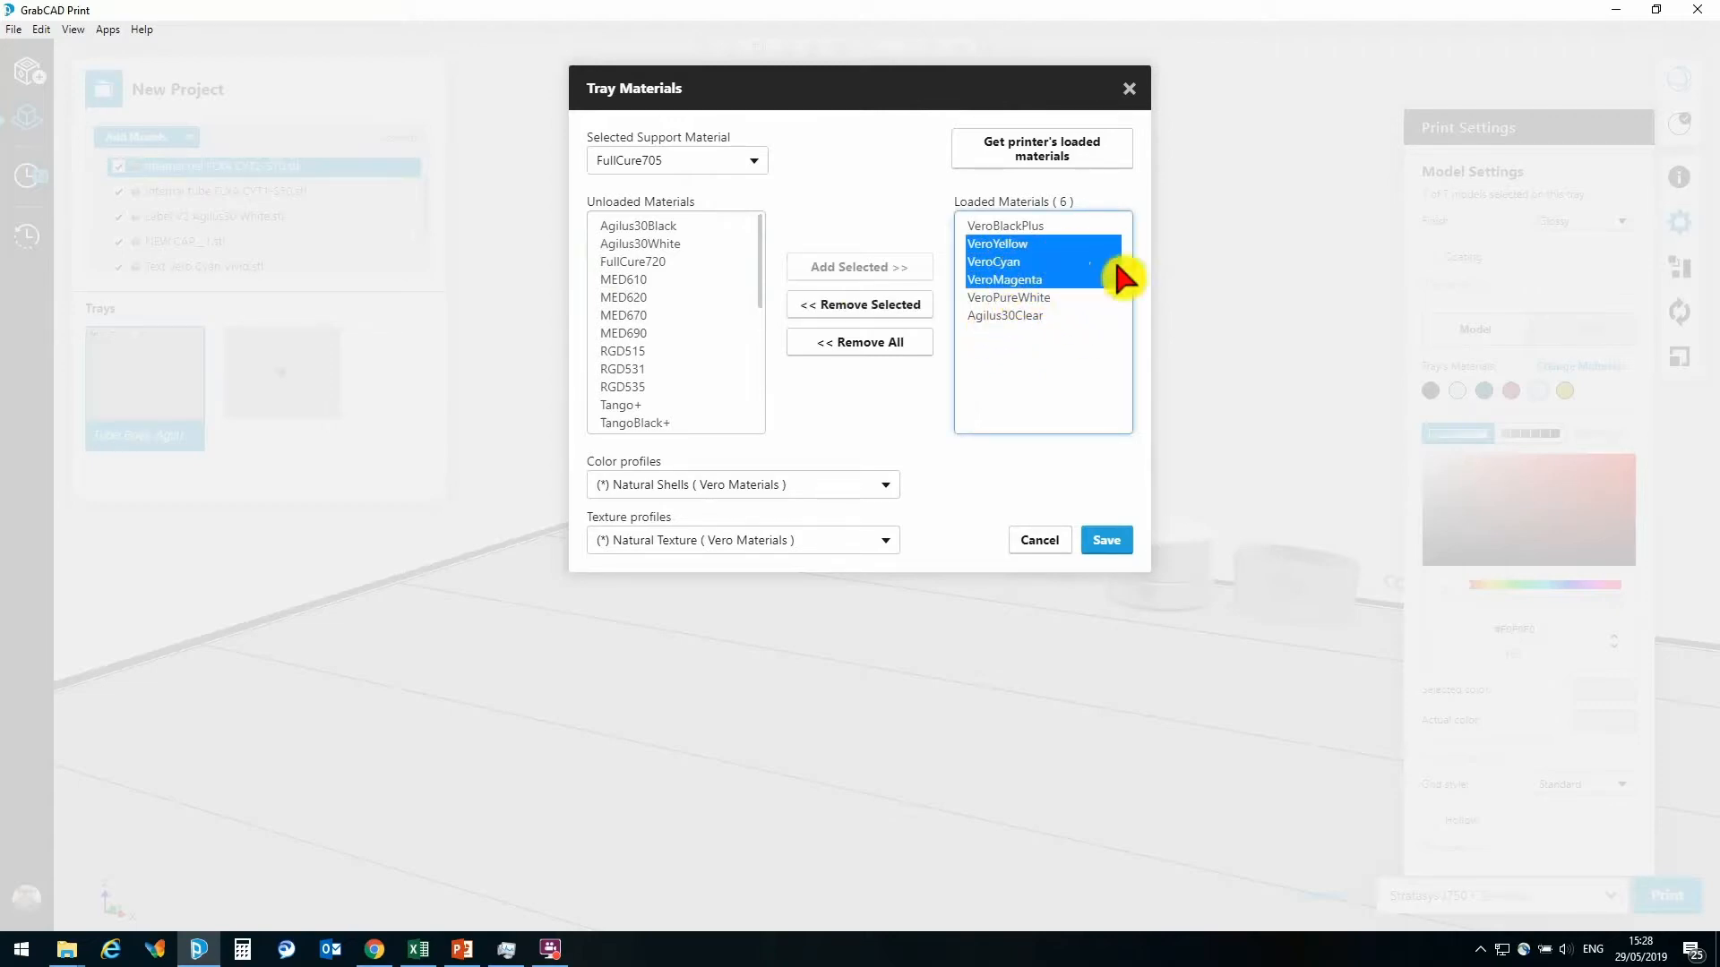
pyautogui.click(861, 307)
# Load VeroCyan-V, VeroMagenta-V and VeroYellow-V into the tray and save the tray materials
pyautogui.scroll(-3, 621, 276)
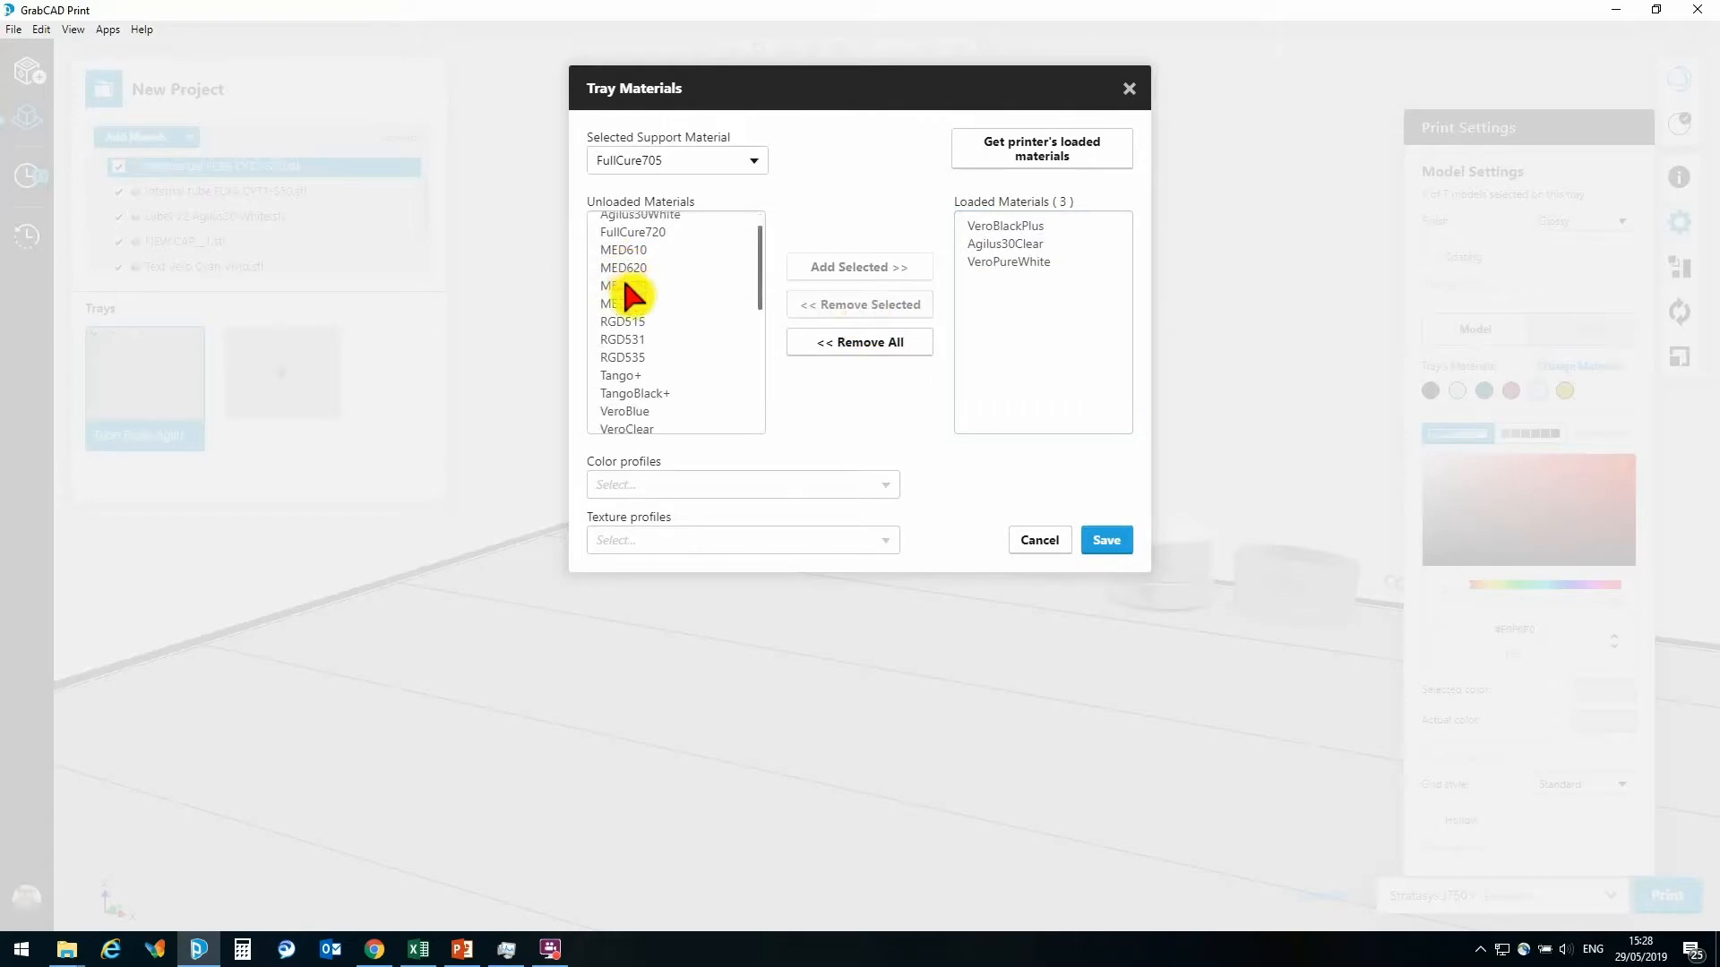
pyautogui.scroll(-1, 626, 285)
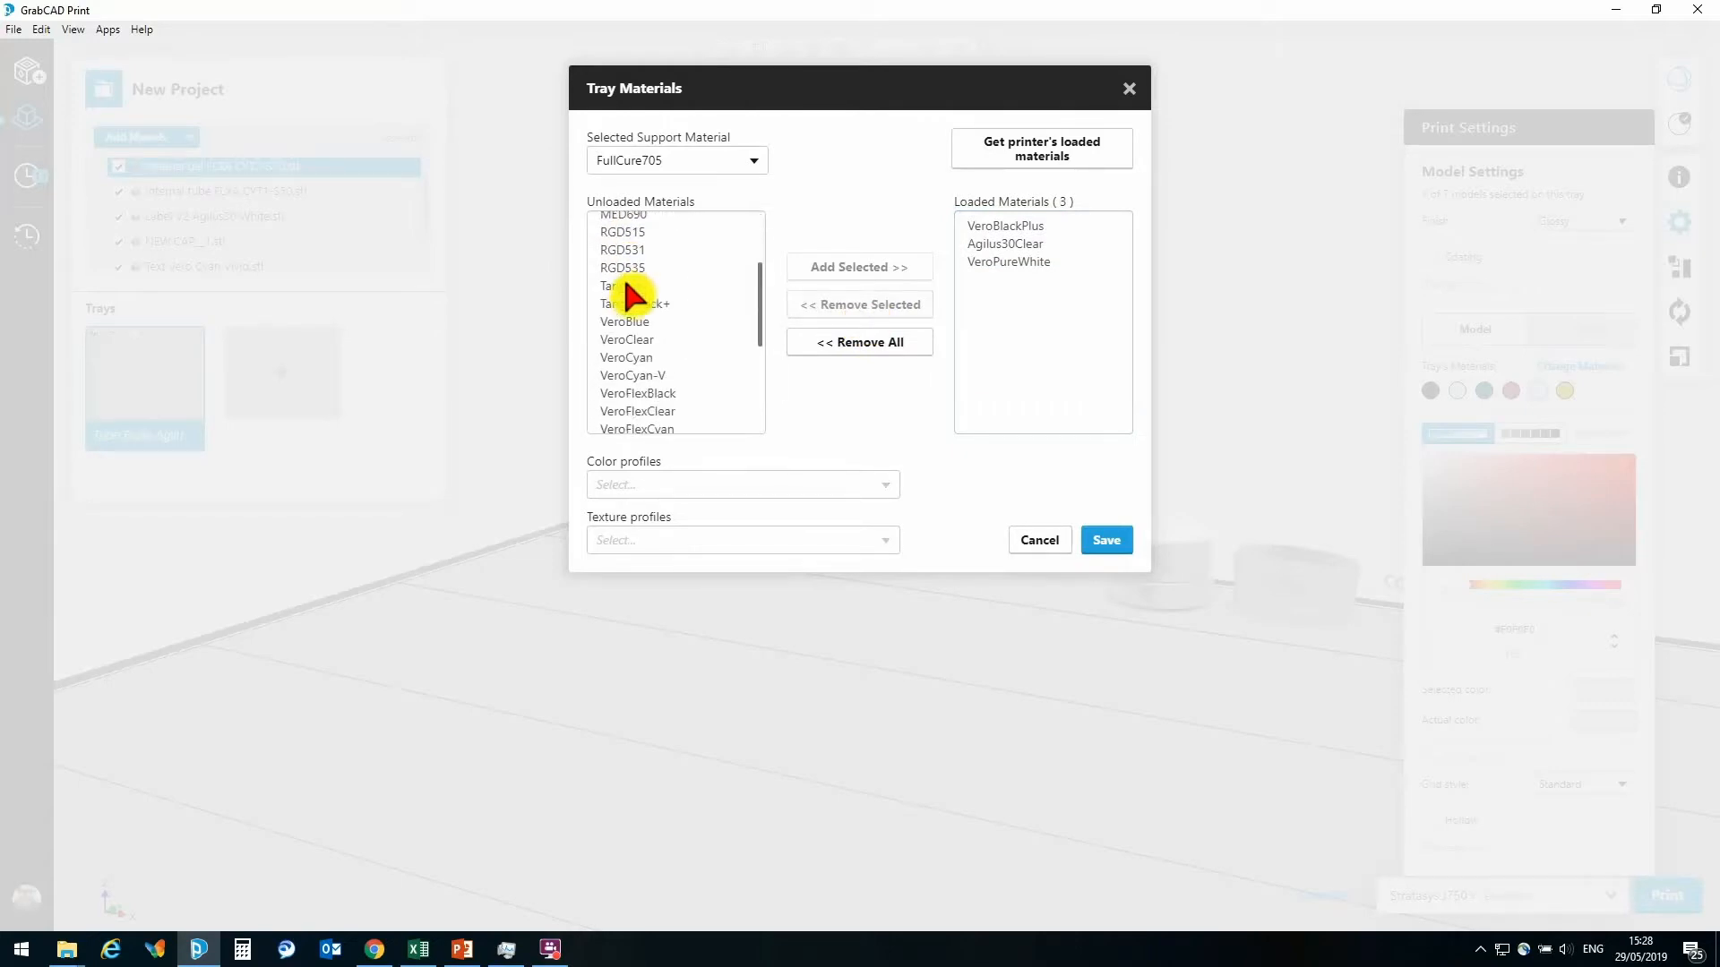
pyautogui.click(630, 376)
pyautogui.scroll(-2, 641, 367)
pyautogui.scroll(-2, 643, 367)
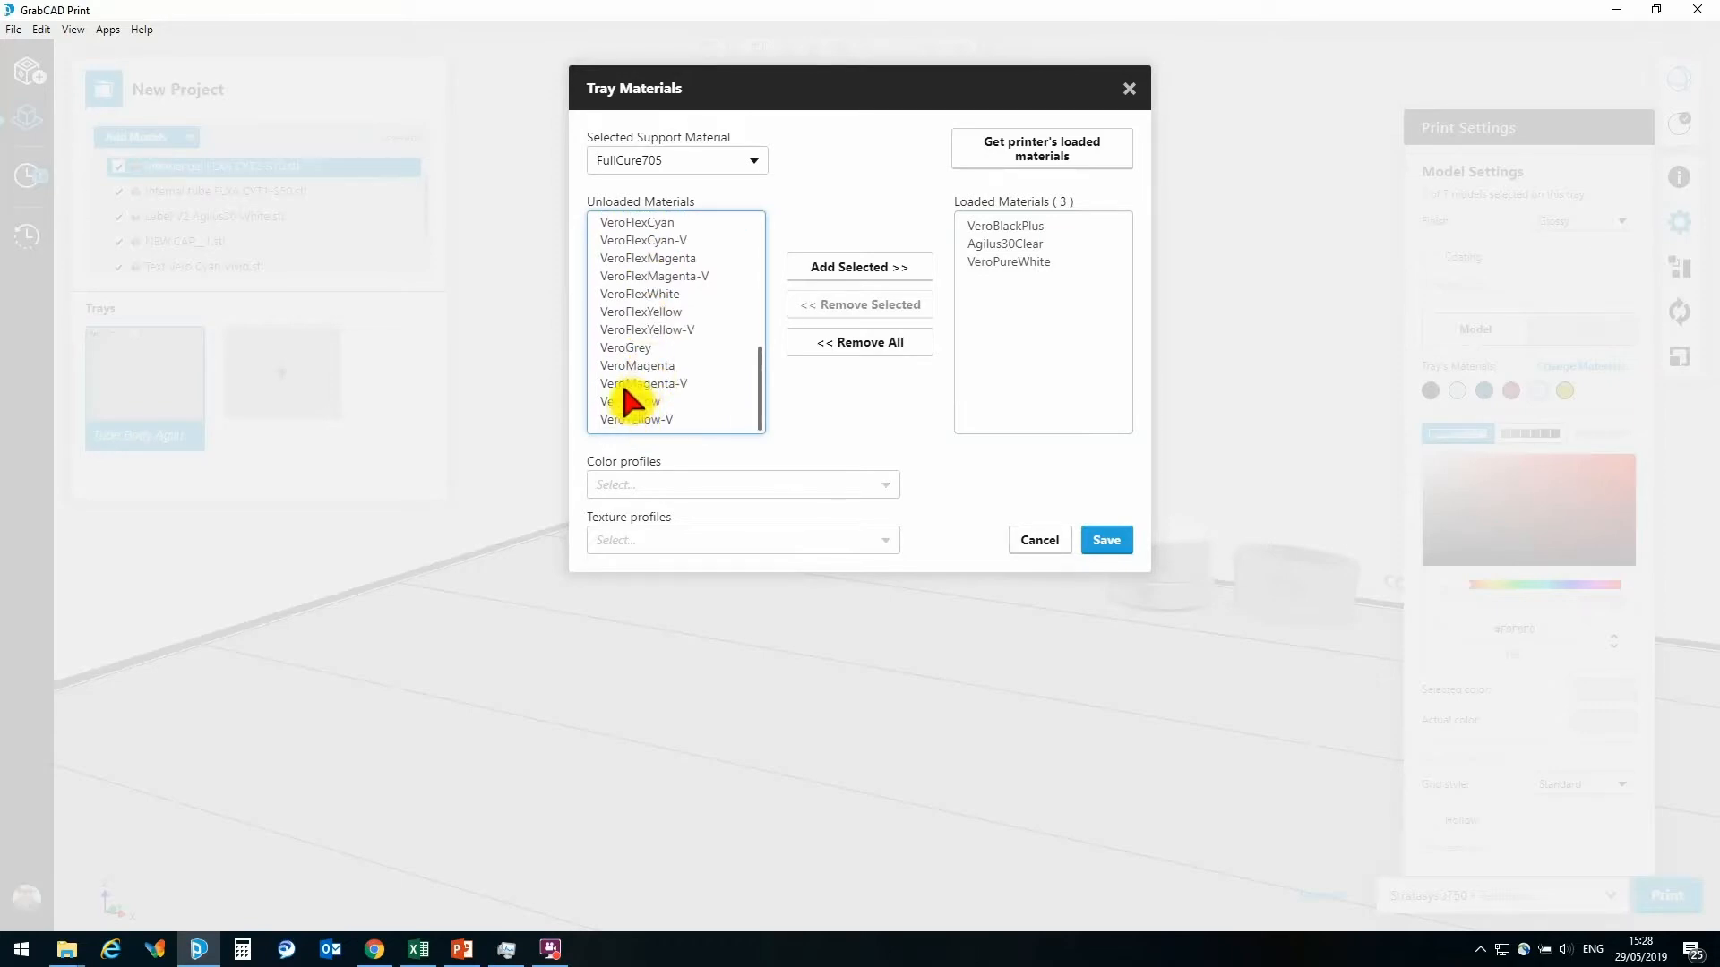
pyautogui.click(625, 385)
pyautogui.keyDown('ctrl'); pyautogui.click(631, 418); pyautogui.keyUp('ctrl')
pyautogui.click(887, 269)
pyautogui.click(1109, 540)
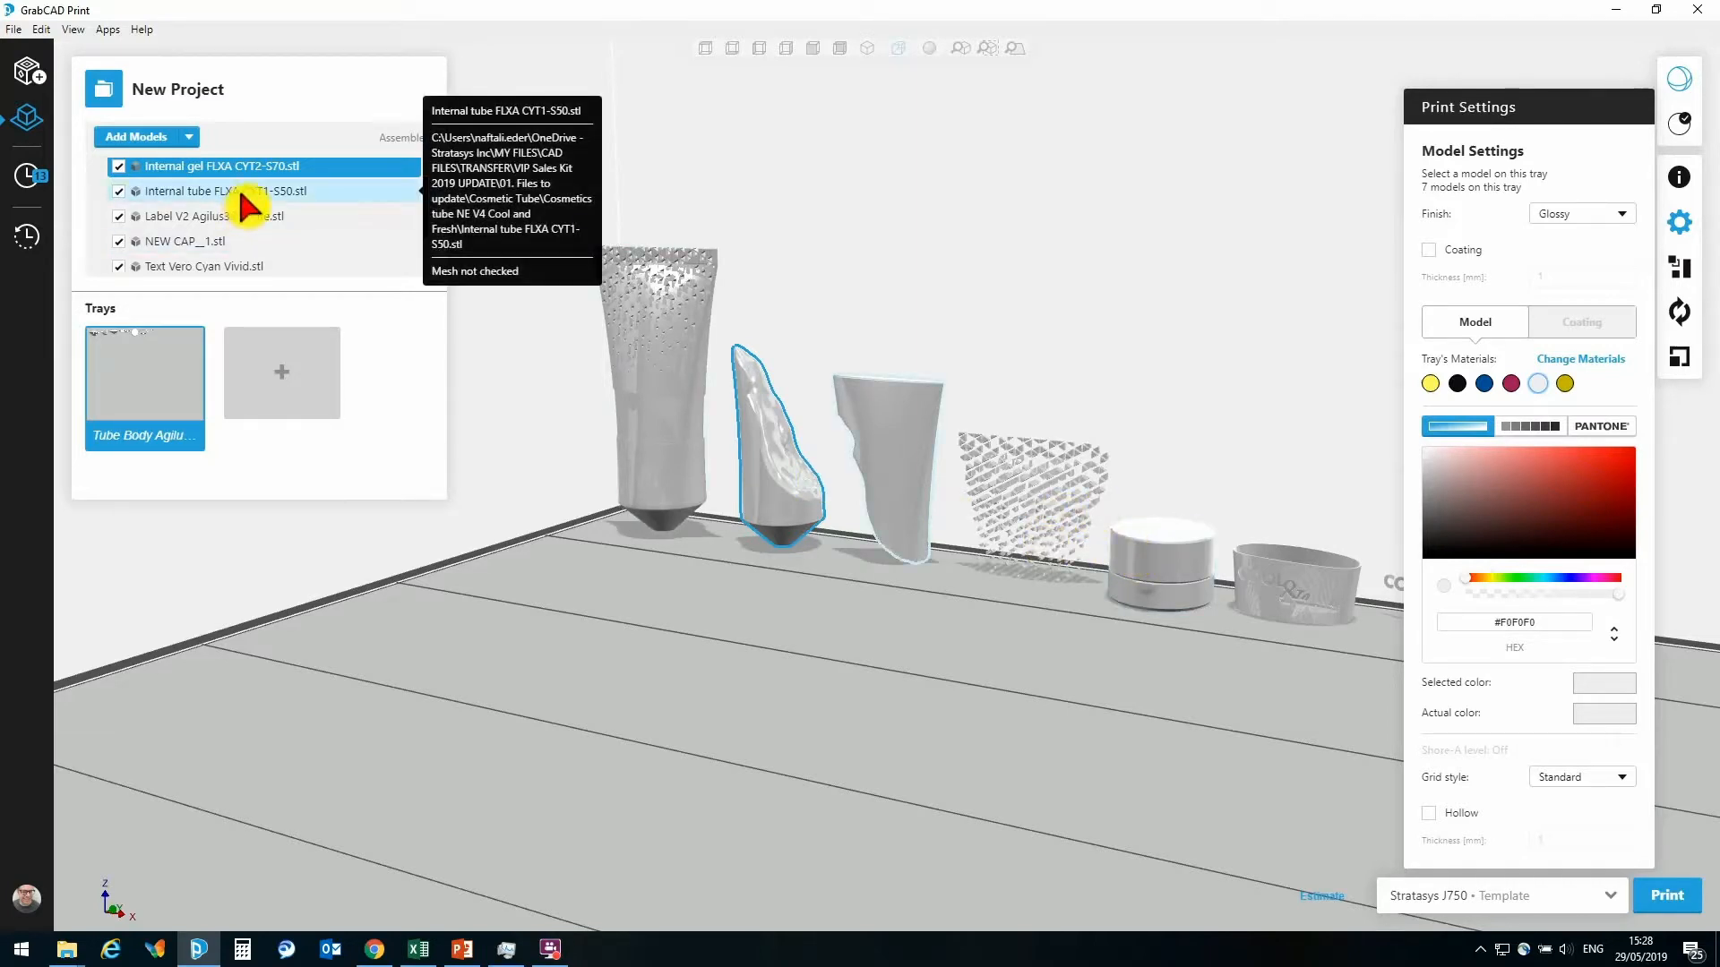
# Add the internal tube to the internal gel selection and open the list of digital material combinations for both models
pyautogui.keyDown('ctrl'); pyautogui.click(242, 191); pyautogui.keyUp('ctrl')
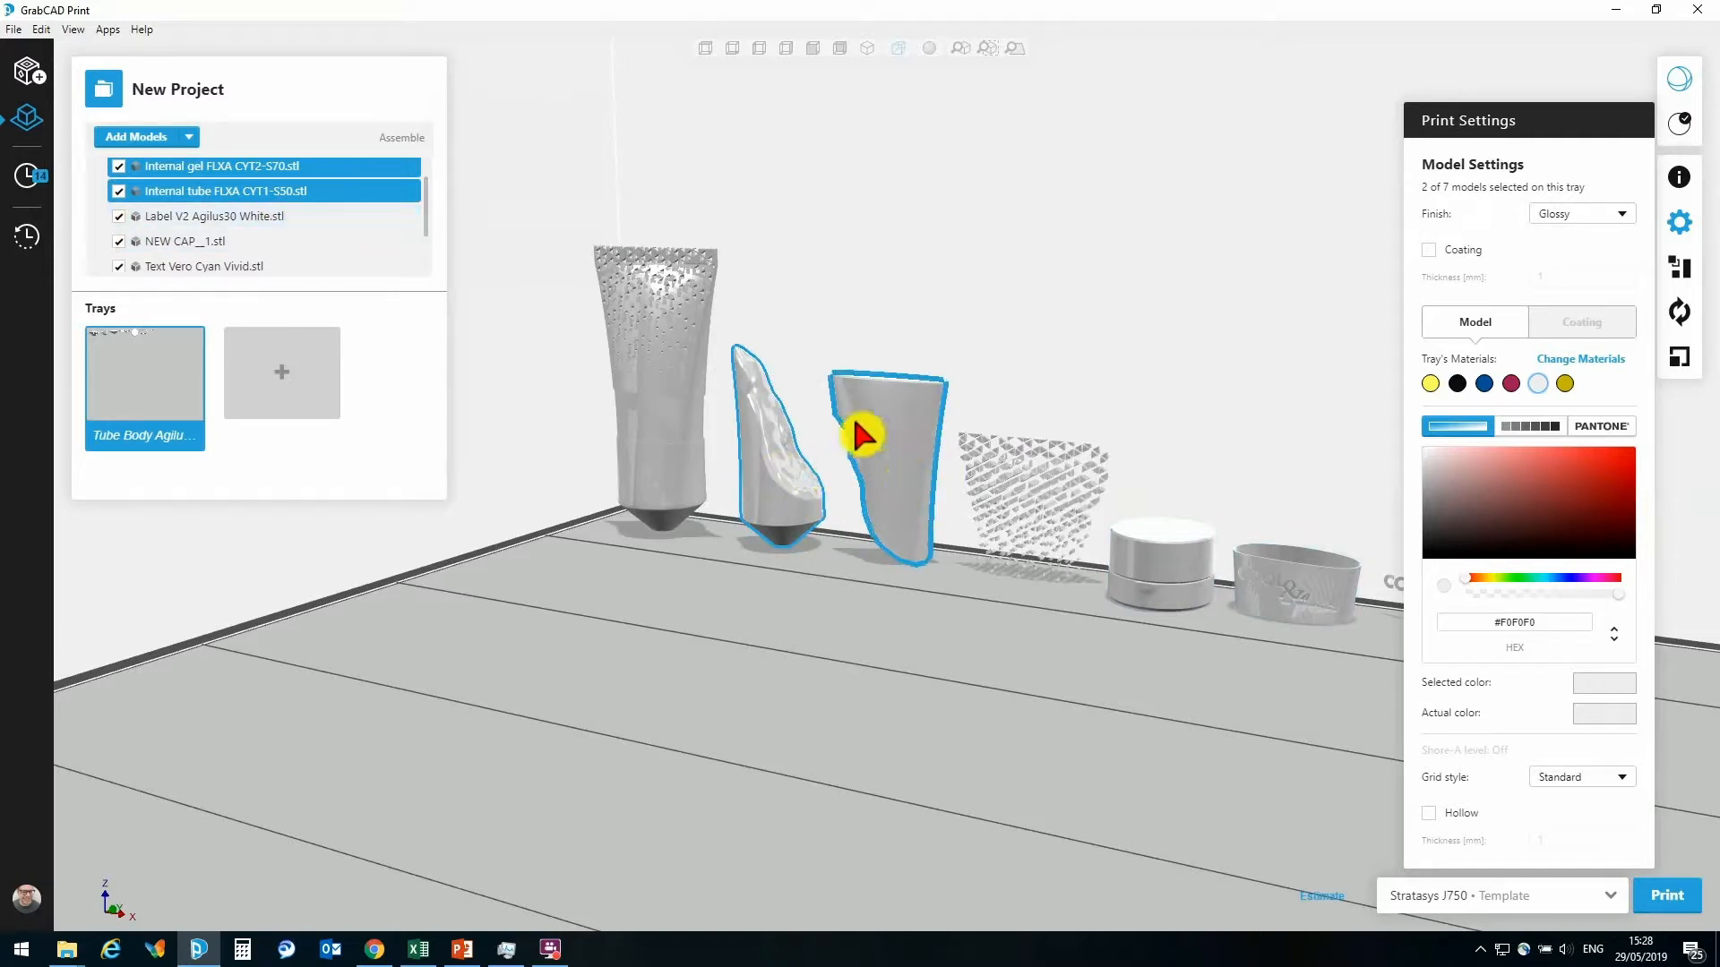
pyautogui.click(1513, 439)
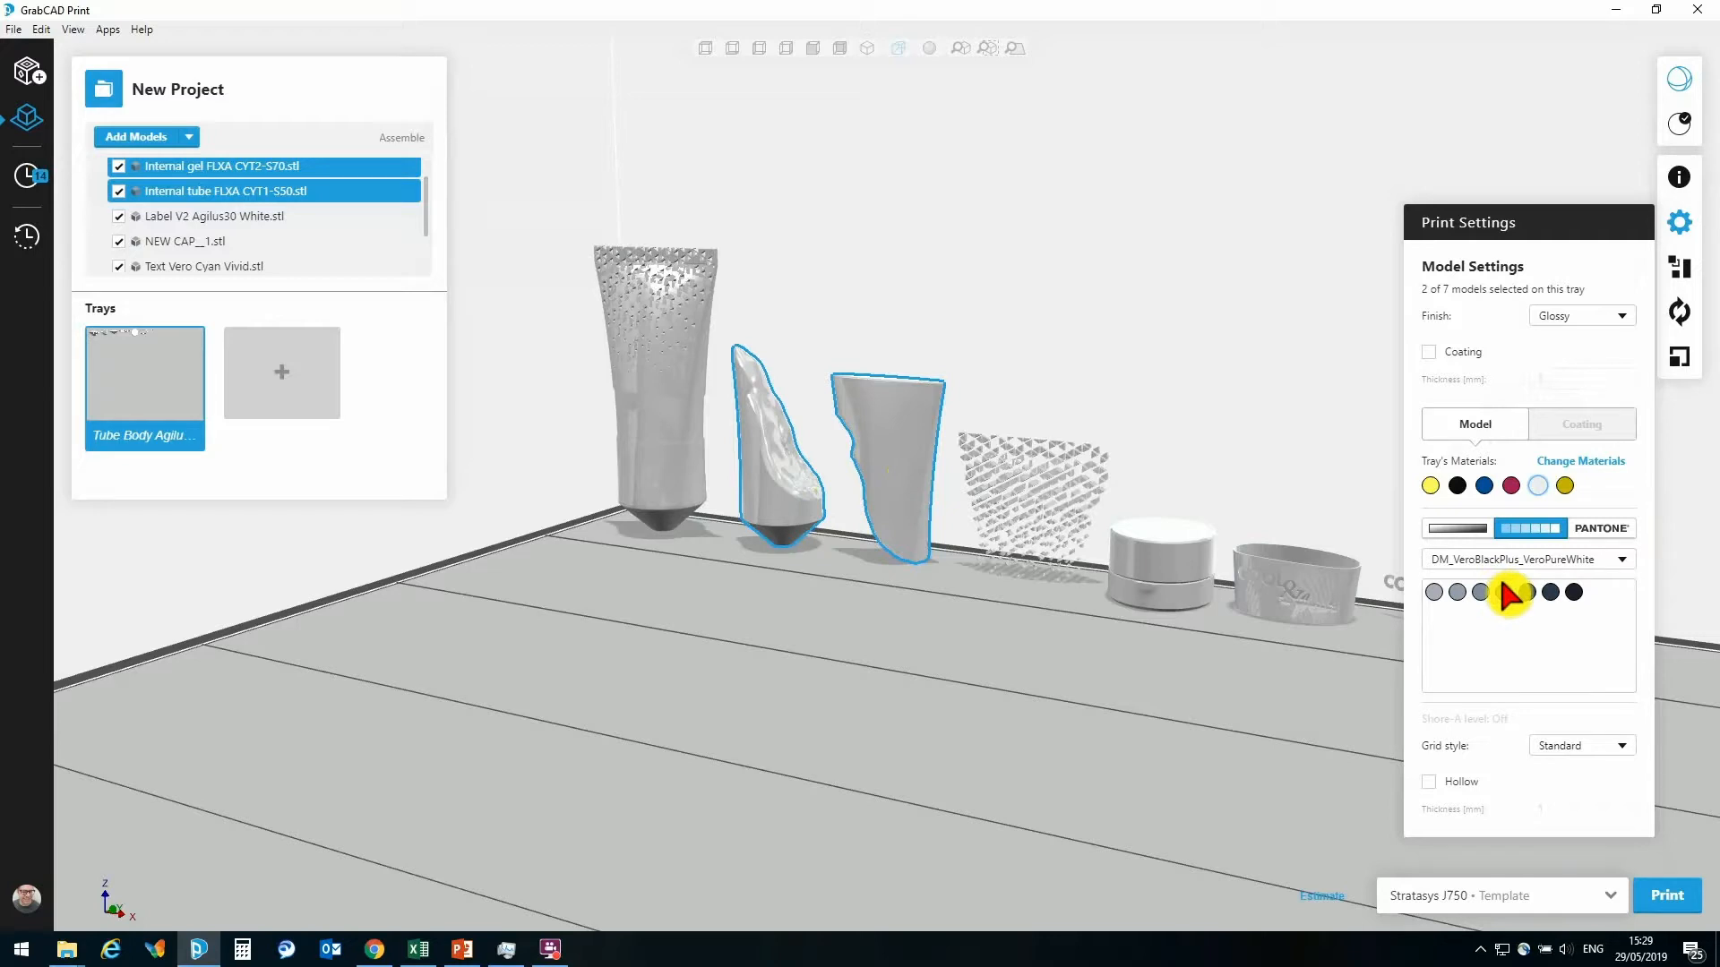
pyautogui.click(1621, 563)
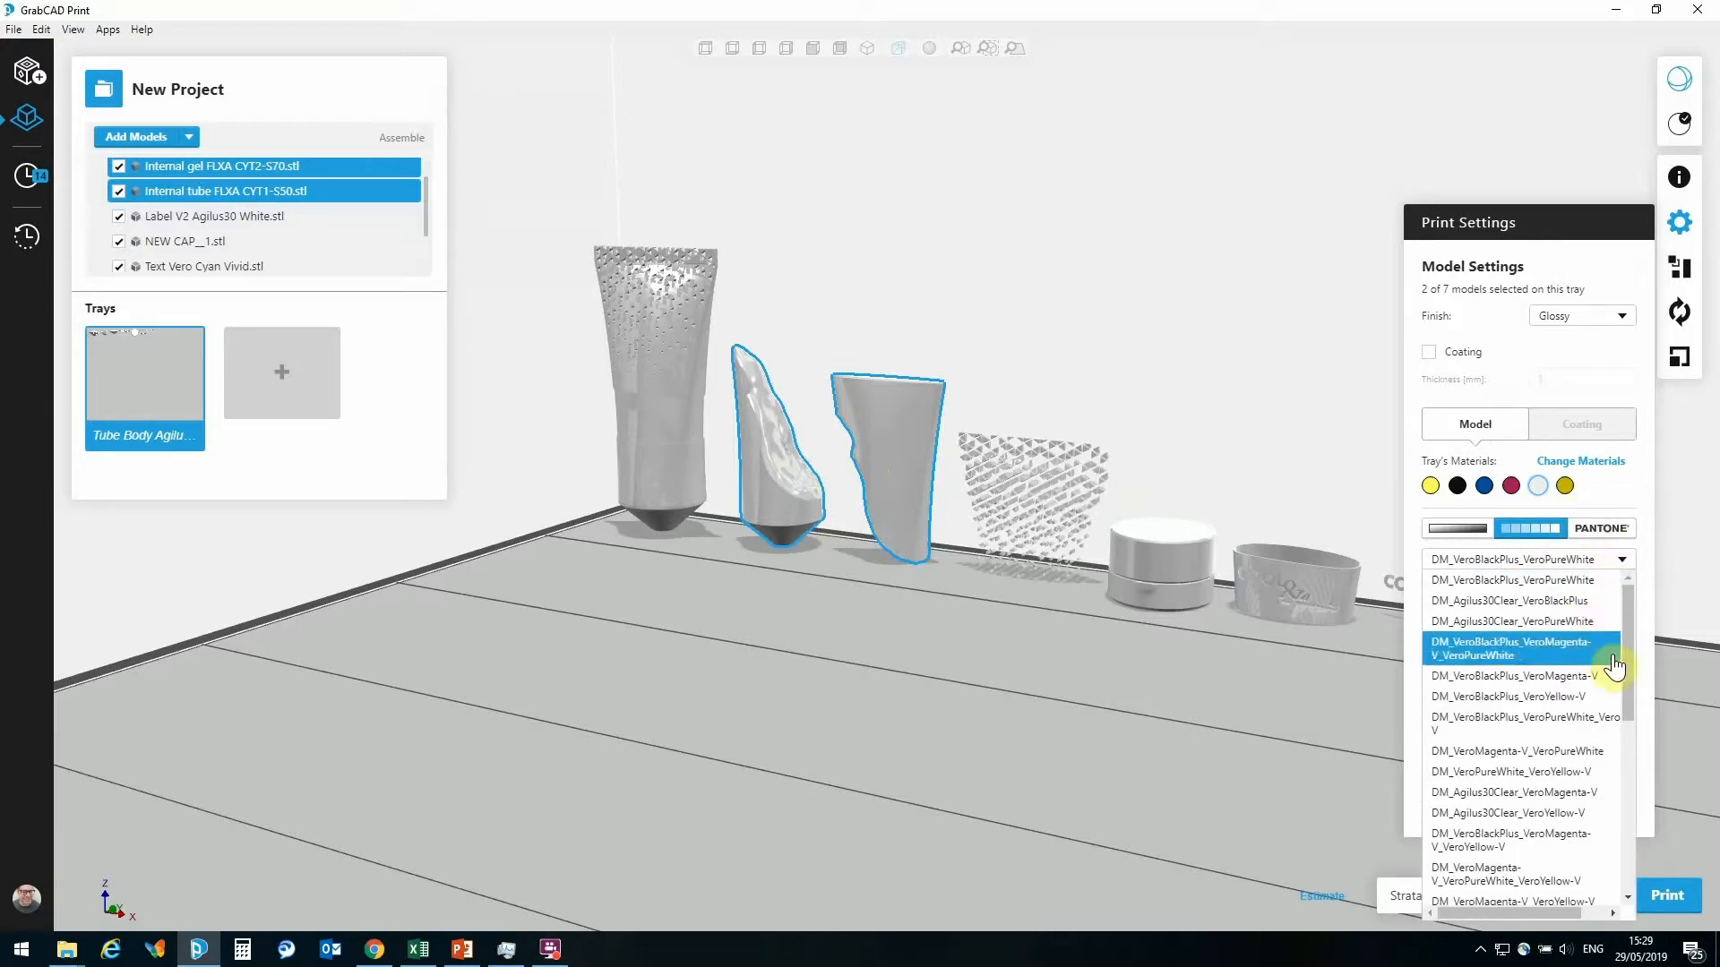
# Look through the digital material combinations offered for the internal gel and internal tube
pyautogui.scroll(-1, 1615, 667)
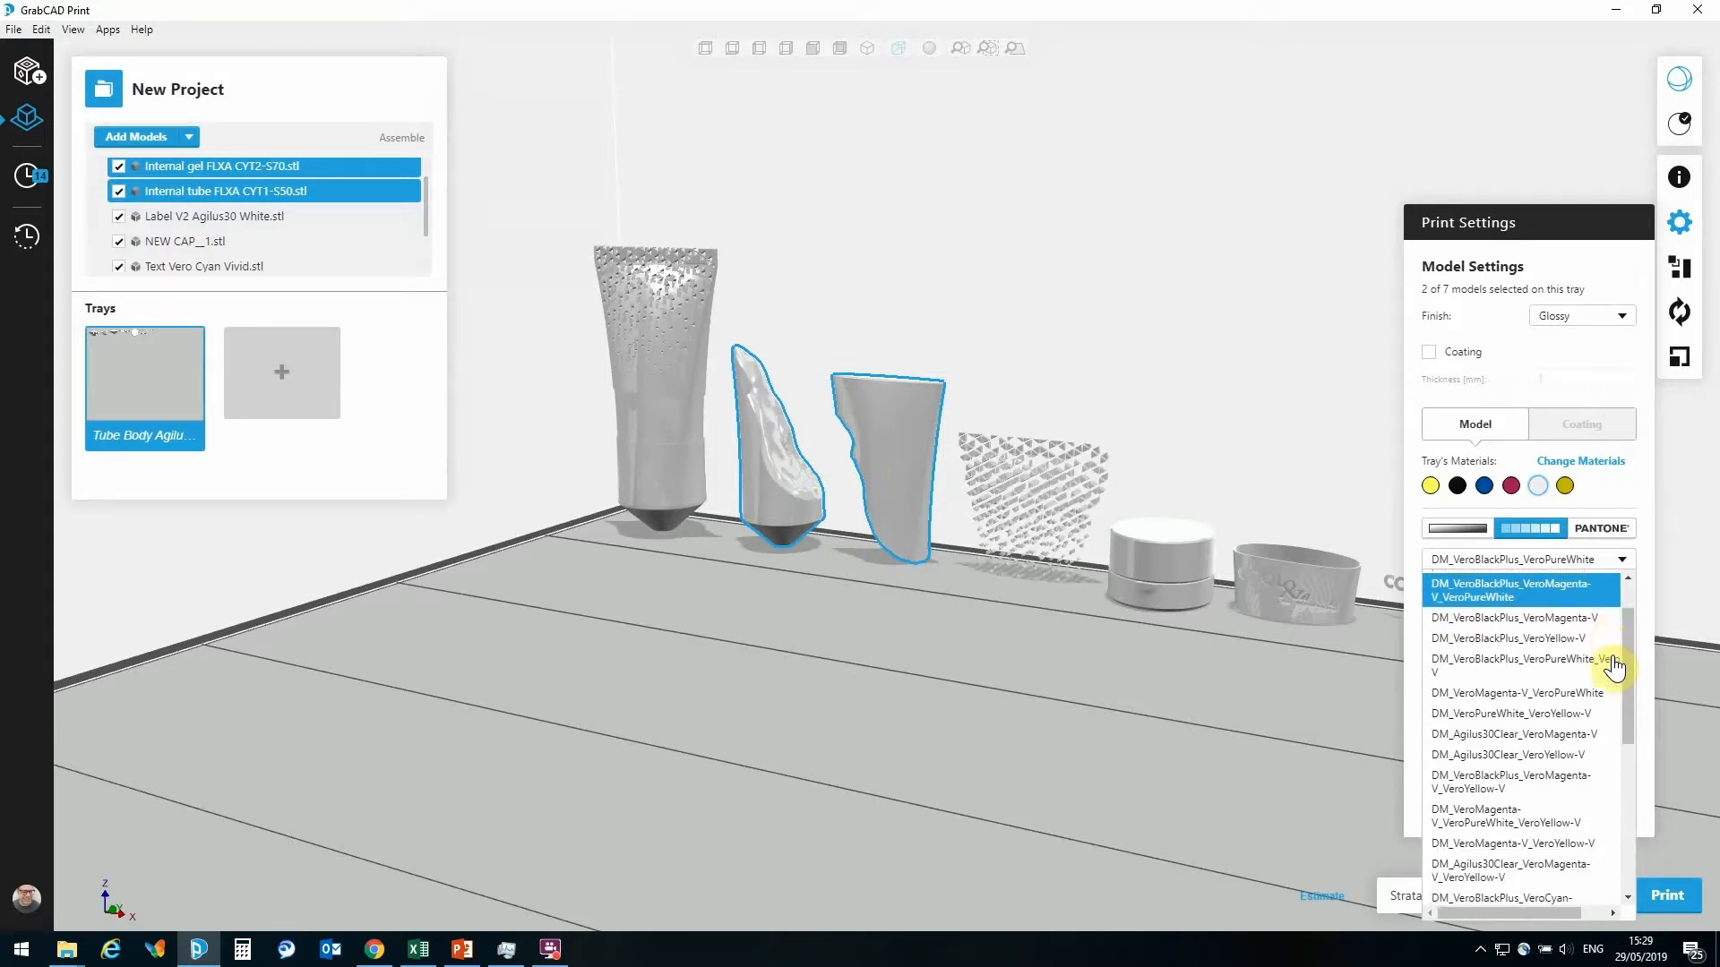
pyautogui.scroll(-1, 1615, 667)
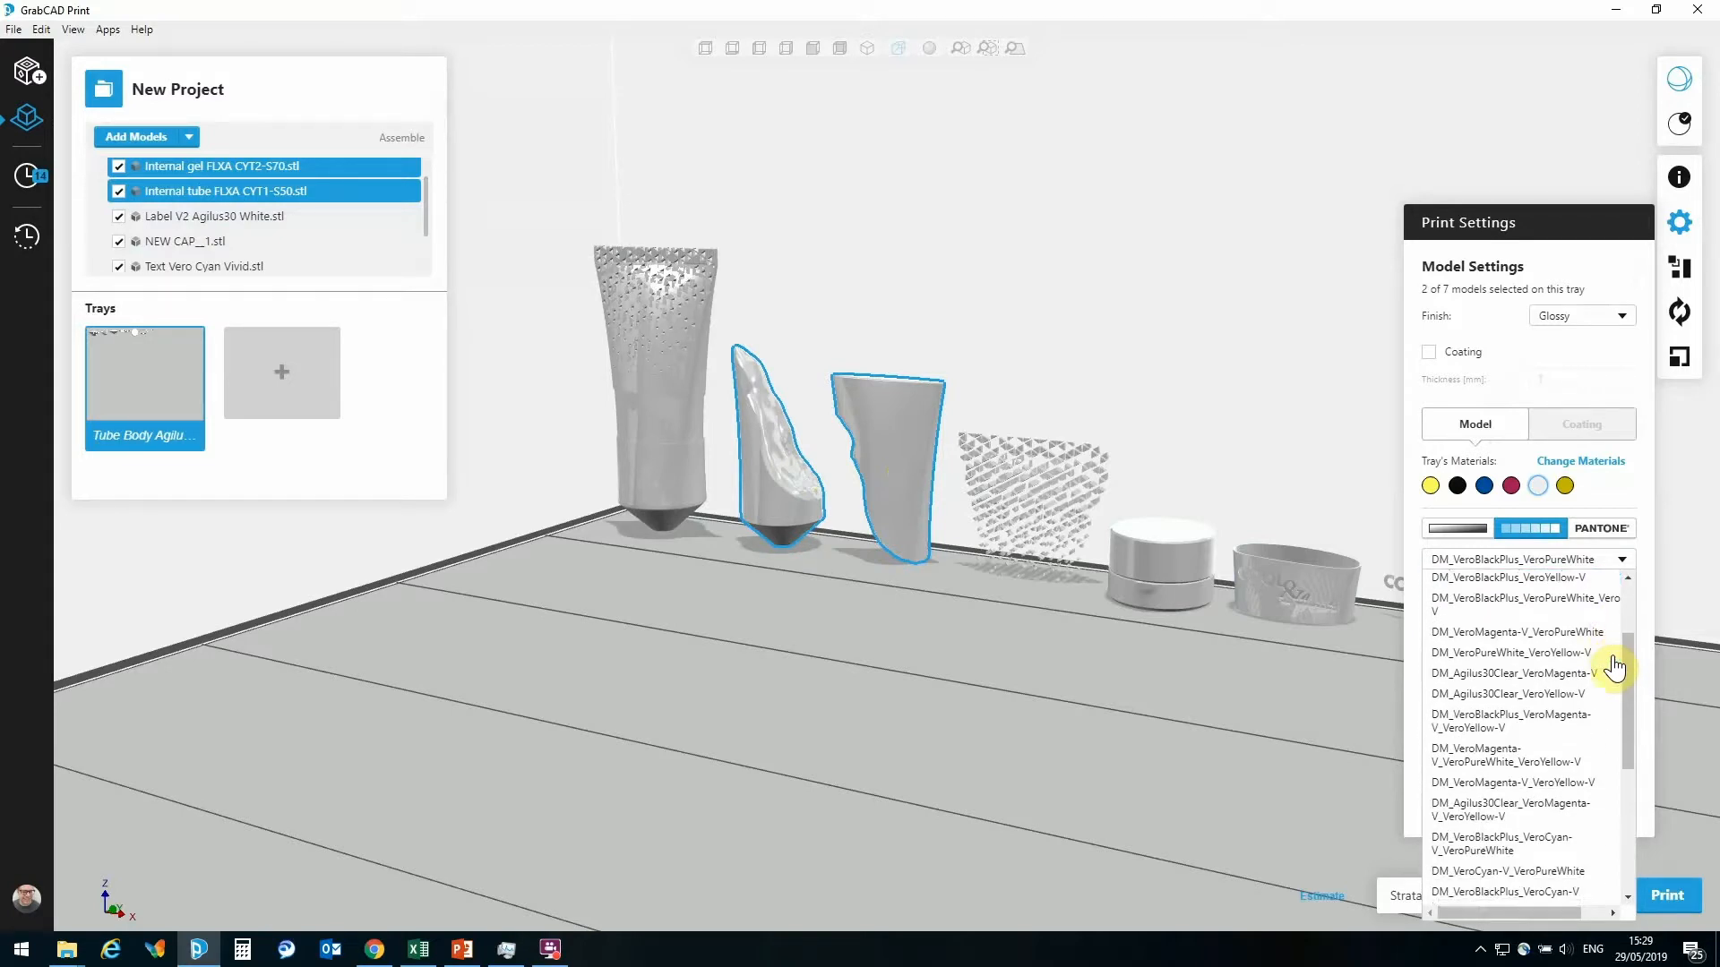
pyautogui.scroll(-1, 1615, 667)
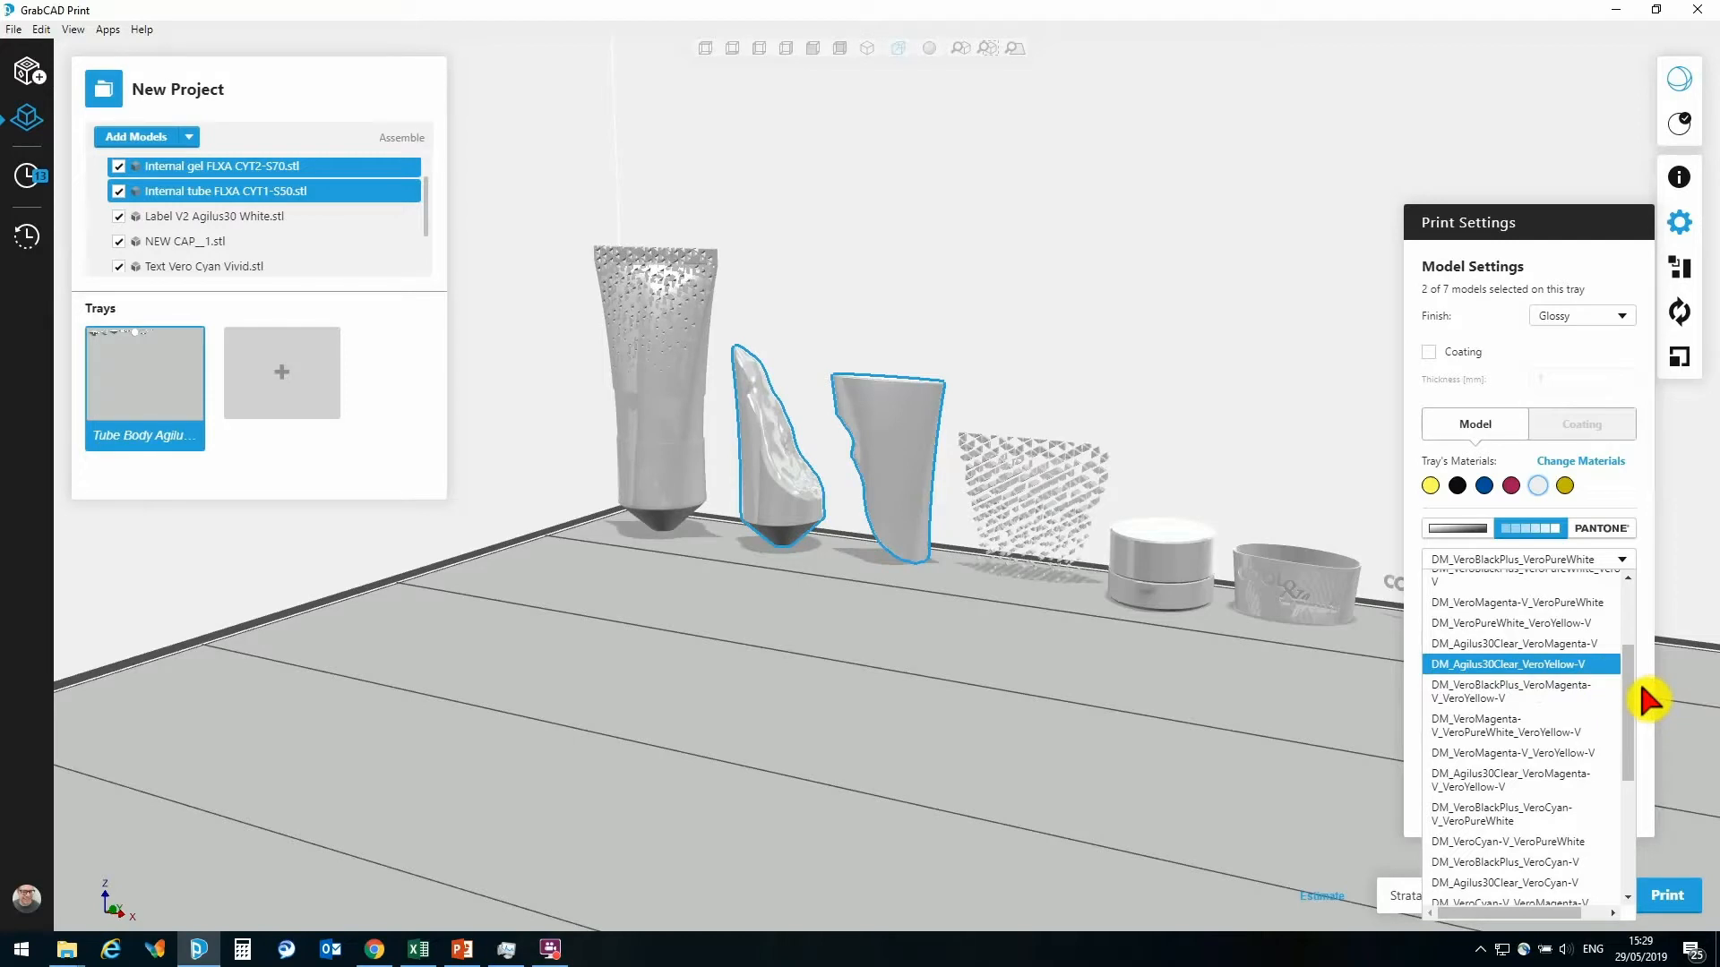
pyautogui.scroll(-3, 1625, 702)
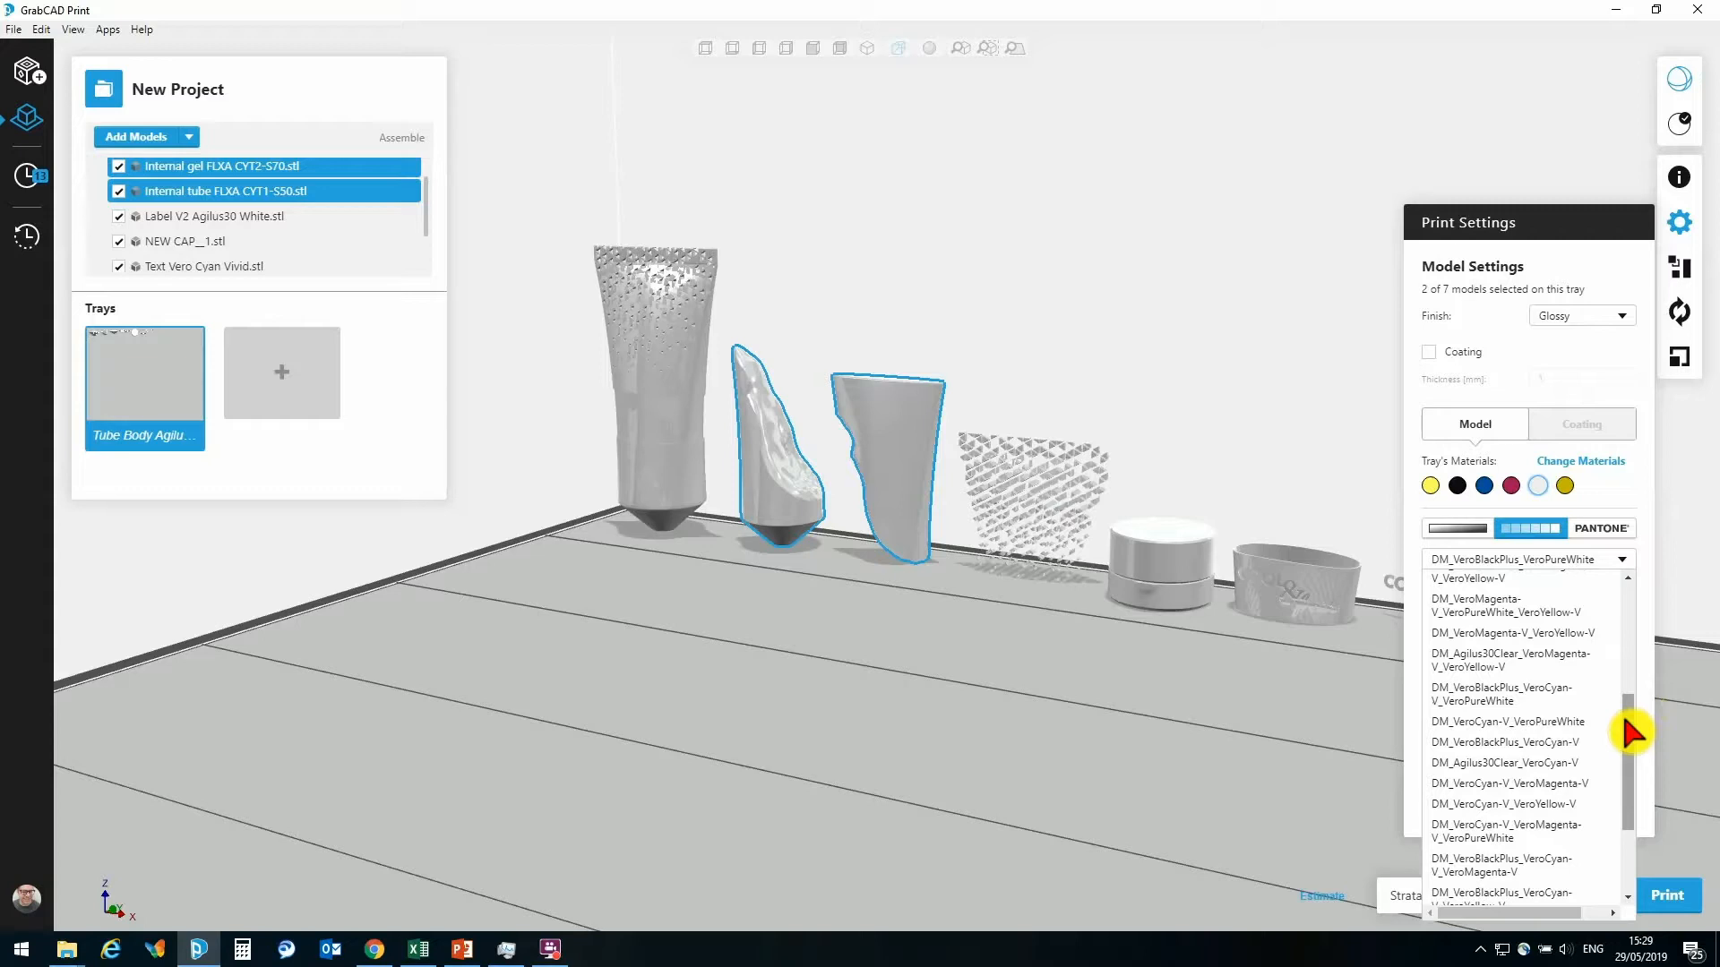
pyautogui.scroll(3, 1622, 711)
pyautogui.scroll(4, 1621, 712)
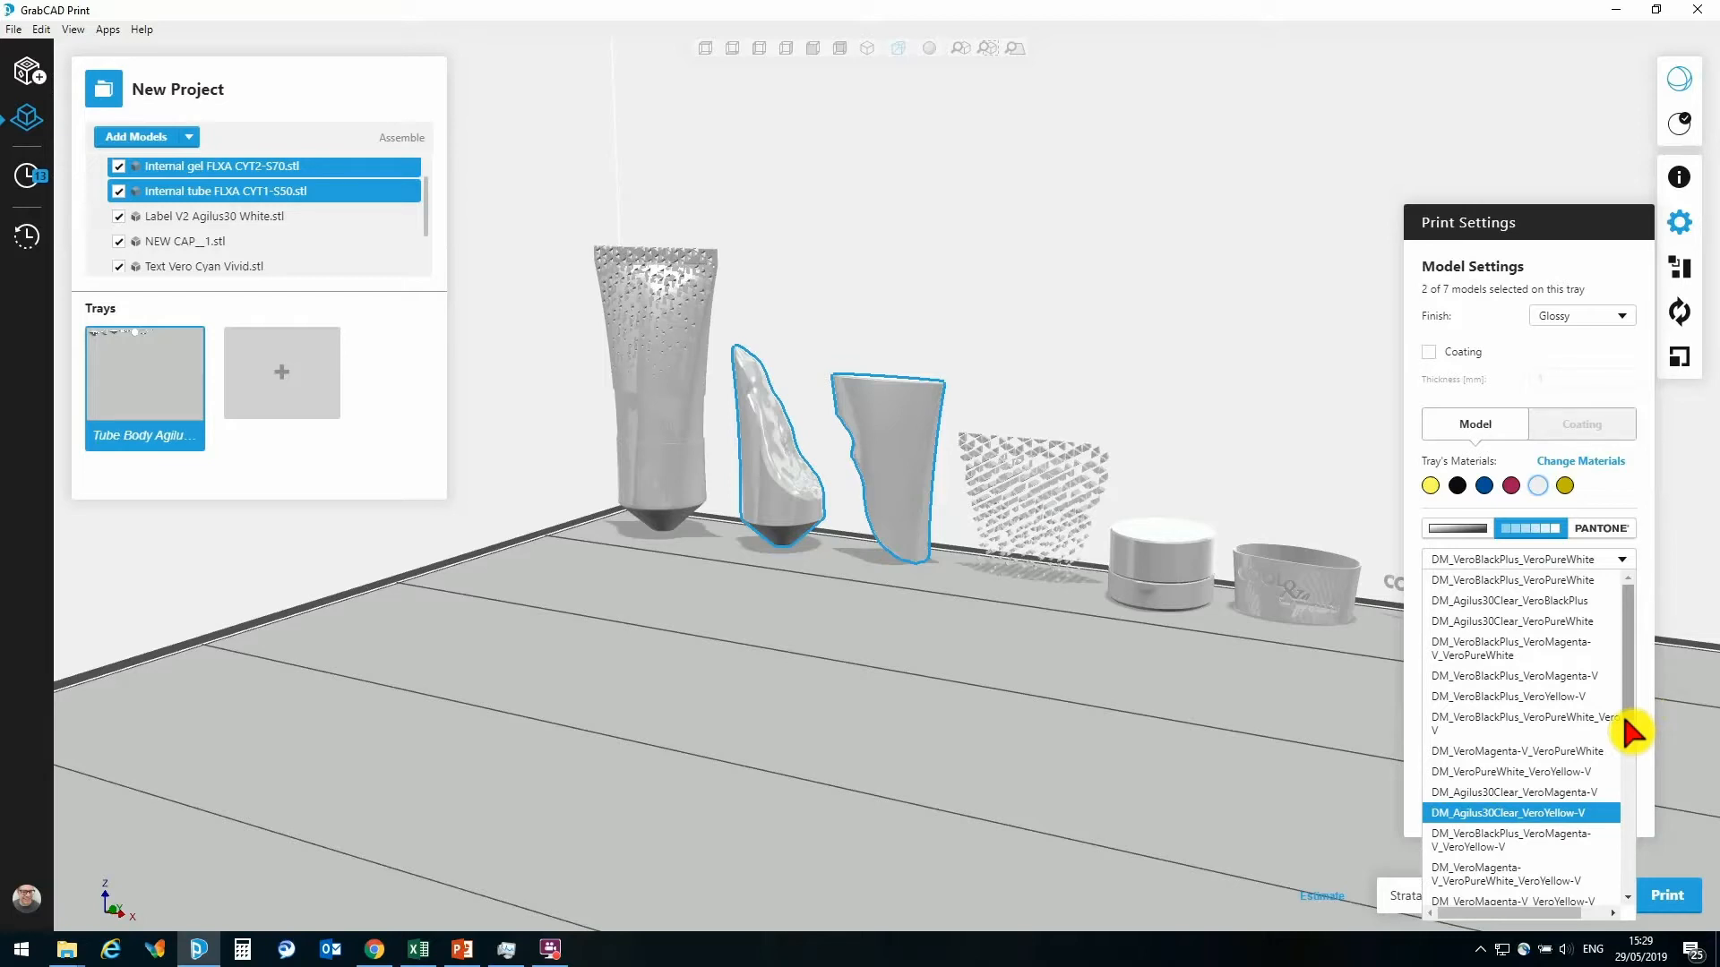
# Assign a Shore-A 70 digital material from the DM_Agilus30Clear_VeroCyan-V_VeroYellow-V combination to the internal gel and internal tube
pyautogui.scroll(-3, 1623, 721)
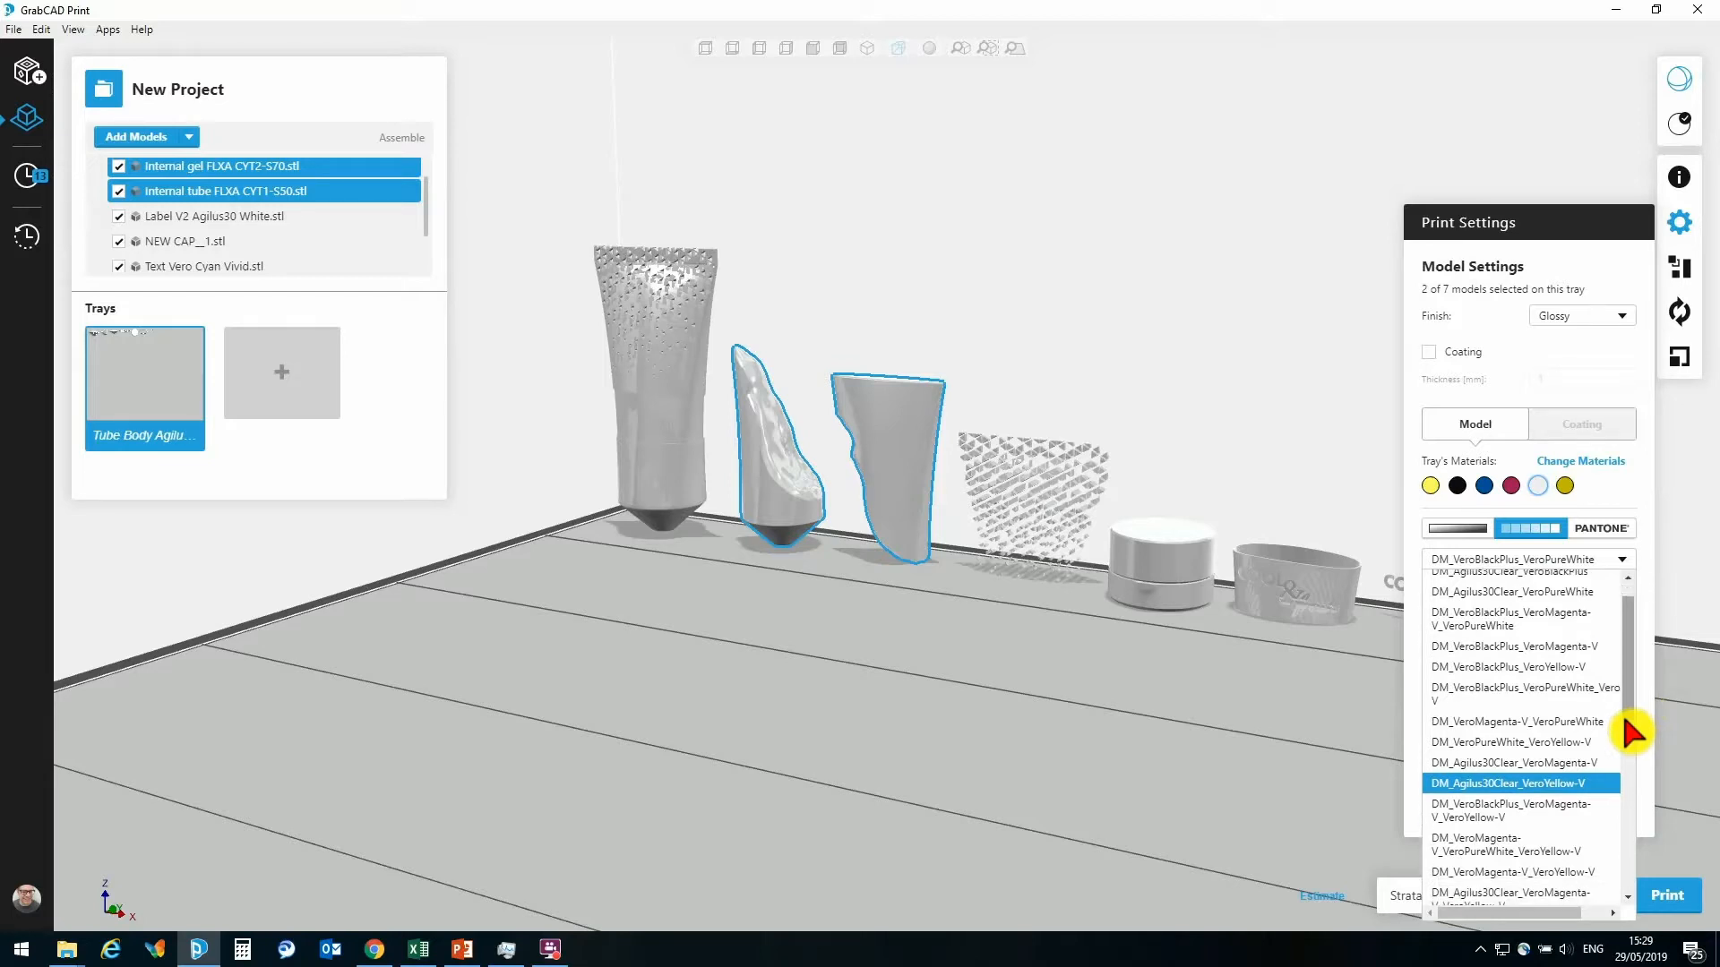
pyautogui.scroll(-3, 1623, 721)
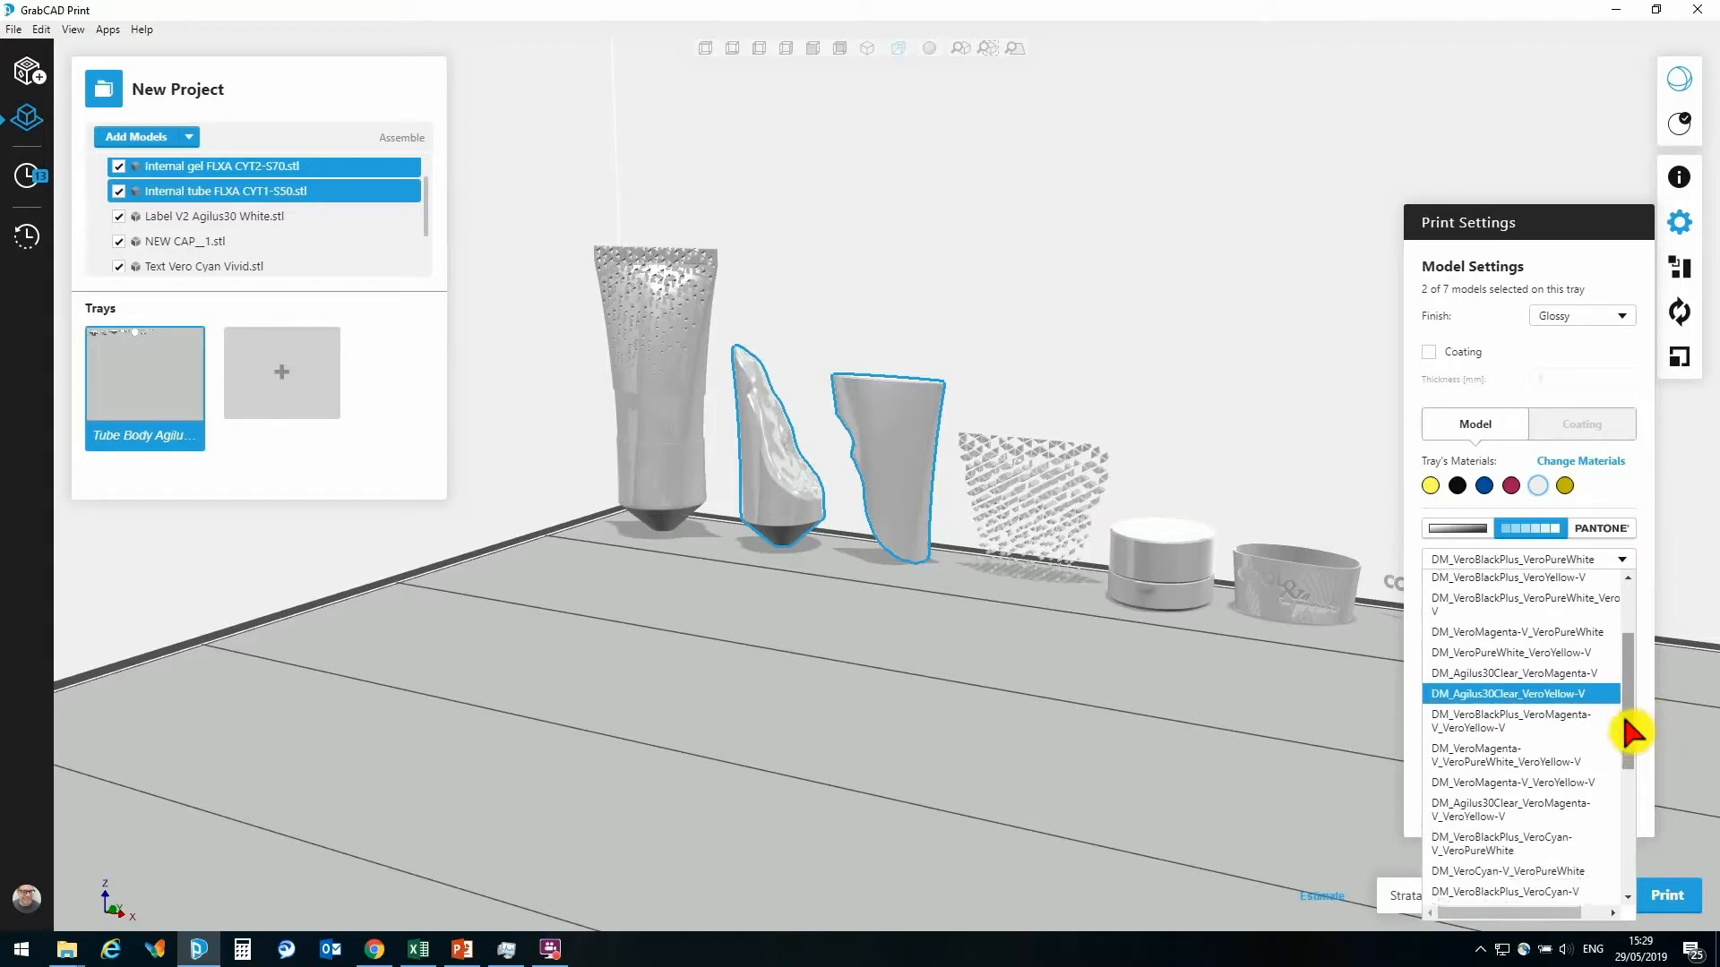
pyautogui.scroll(-1, 1623, 721)
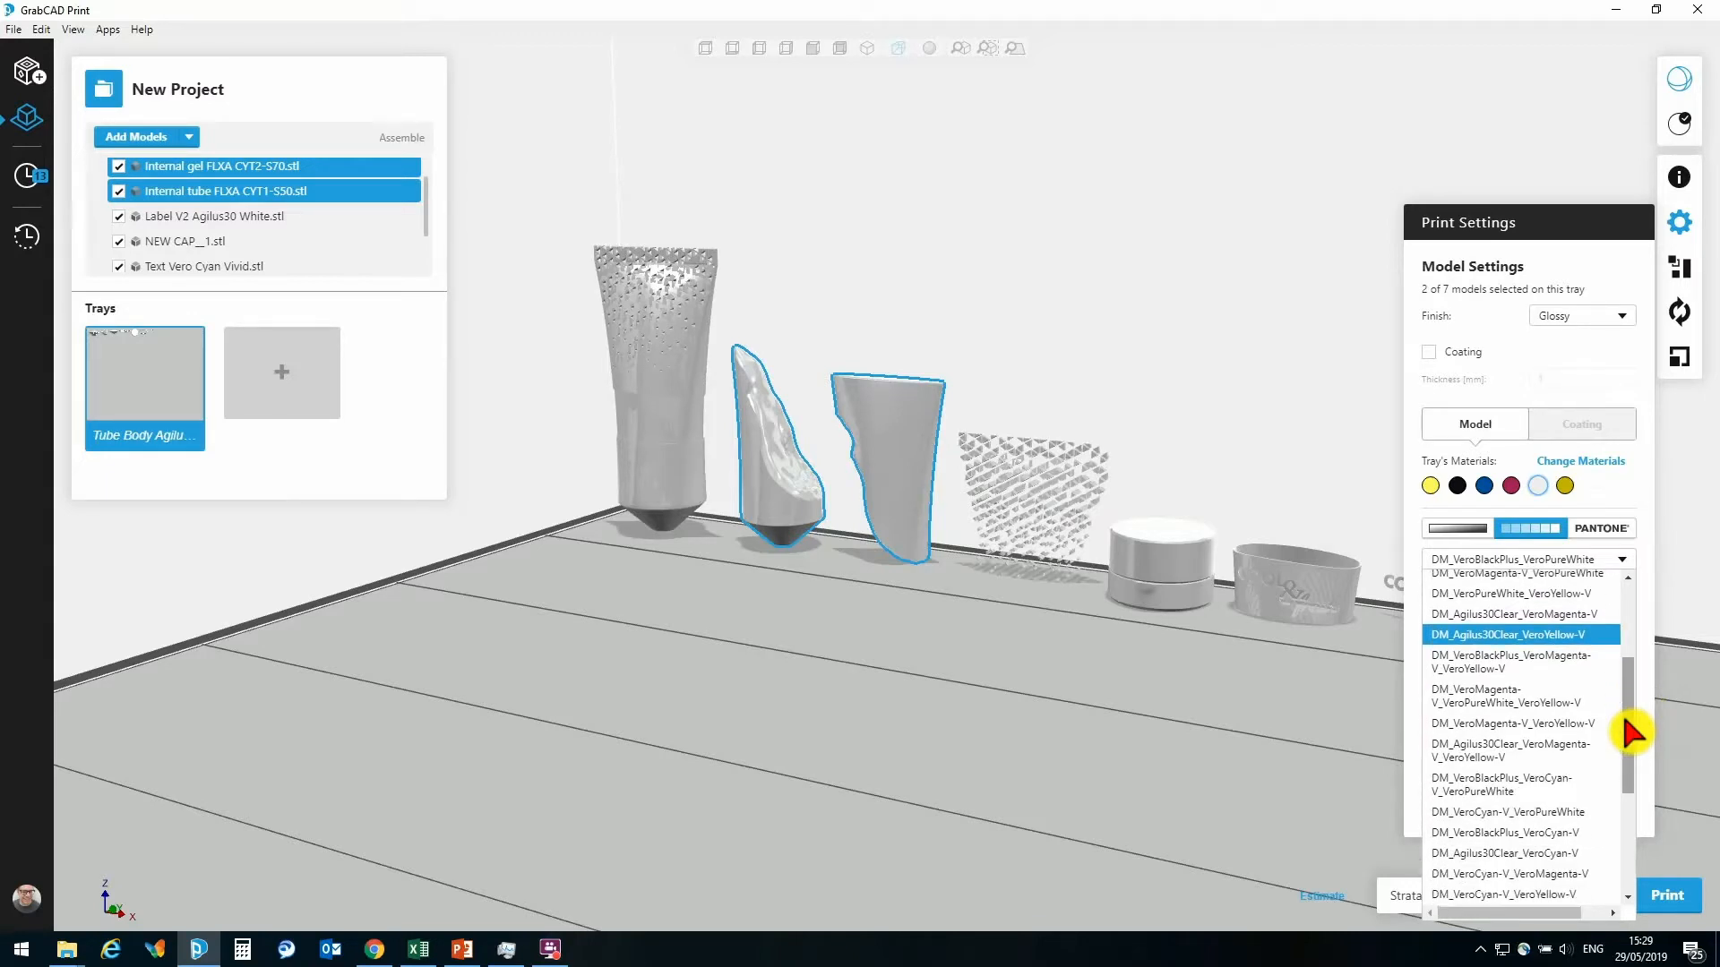
pyautogui.scroll(-1, 1623, 721)
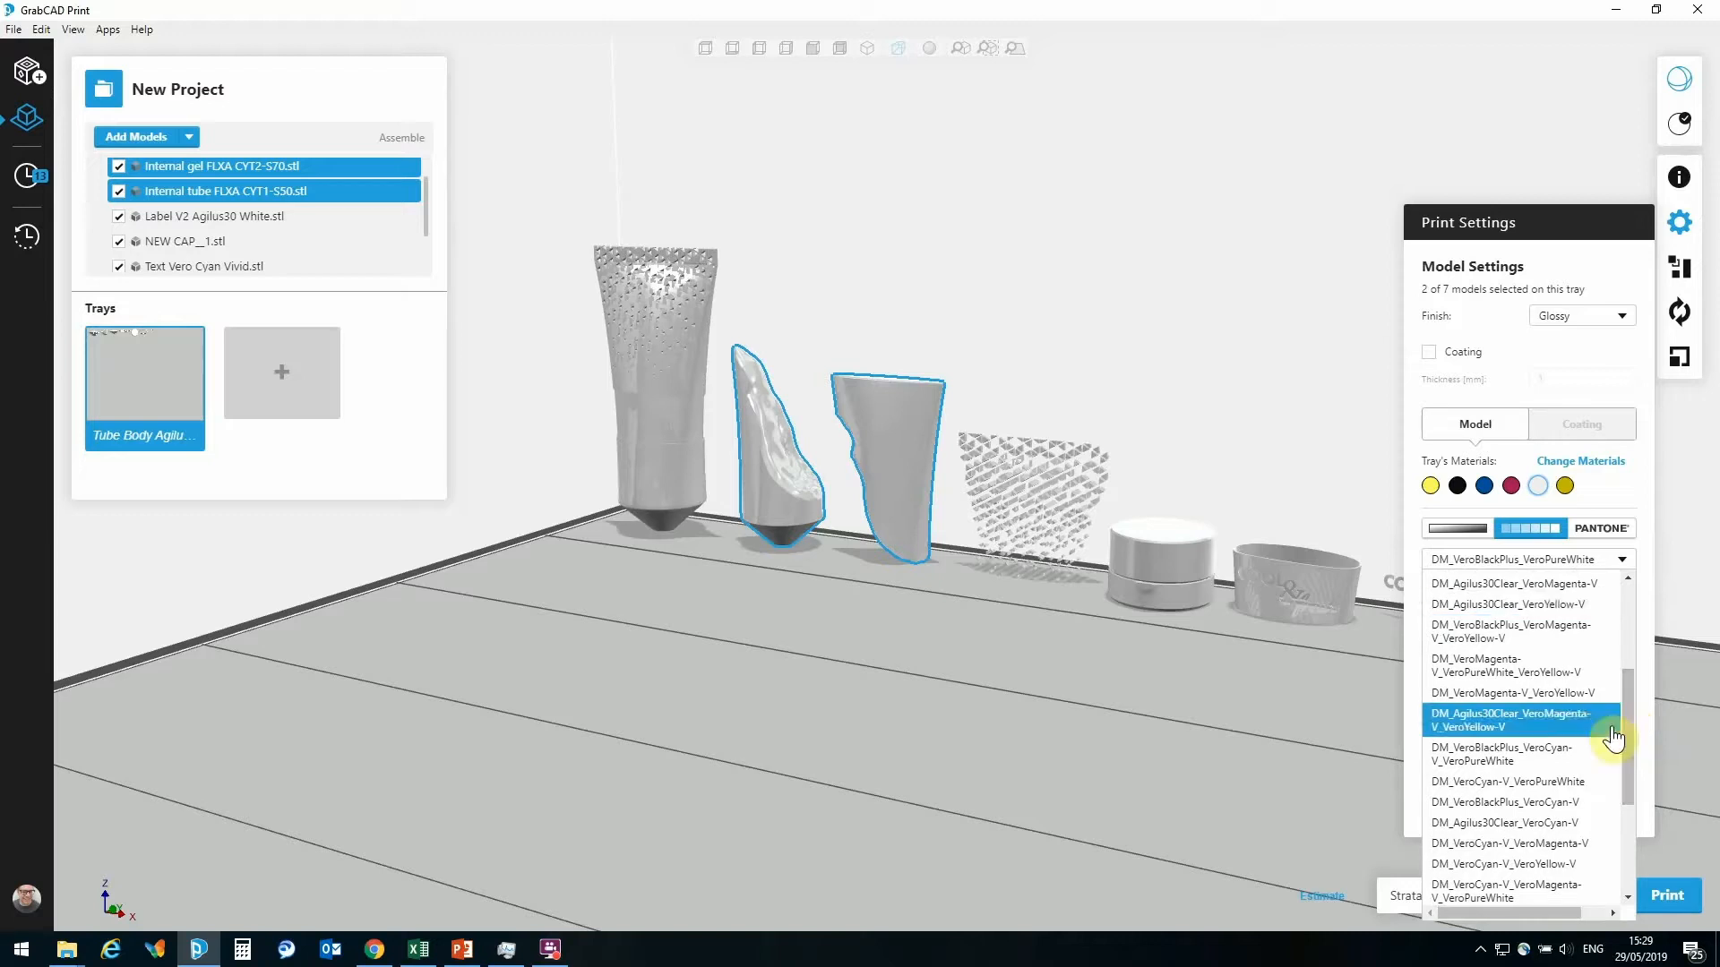
pyautogui.scroll(-1, 1616, 741)
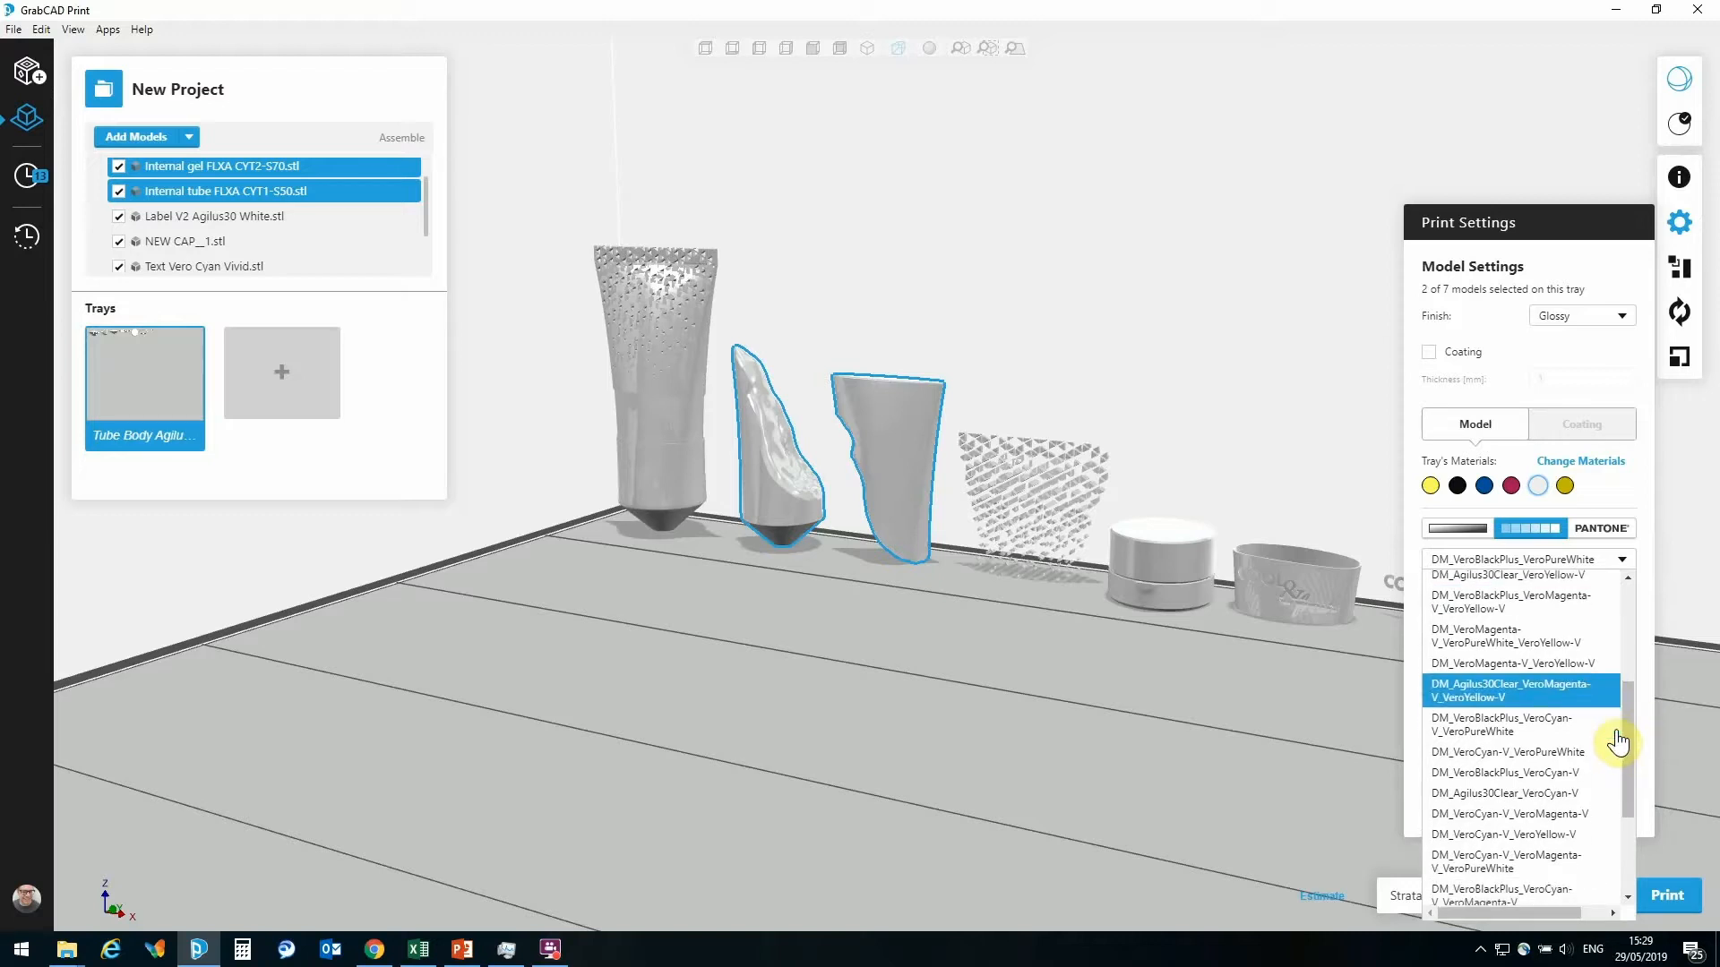
pyautogui.scroll(-1, 1617, 743)
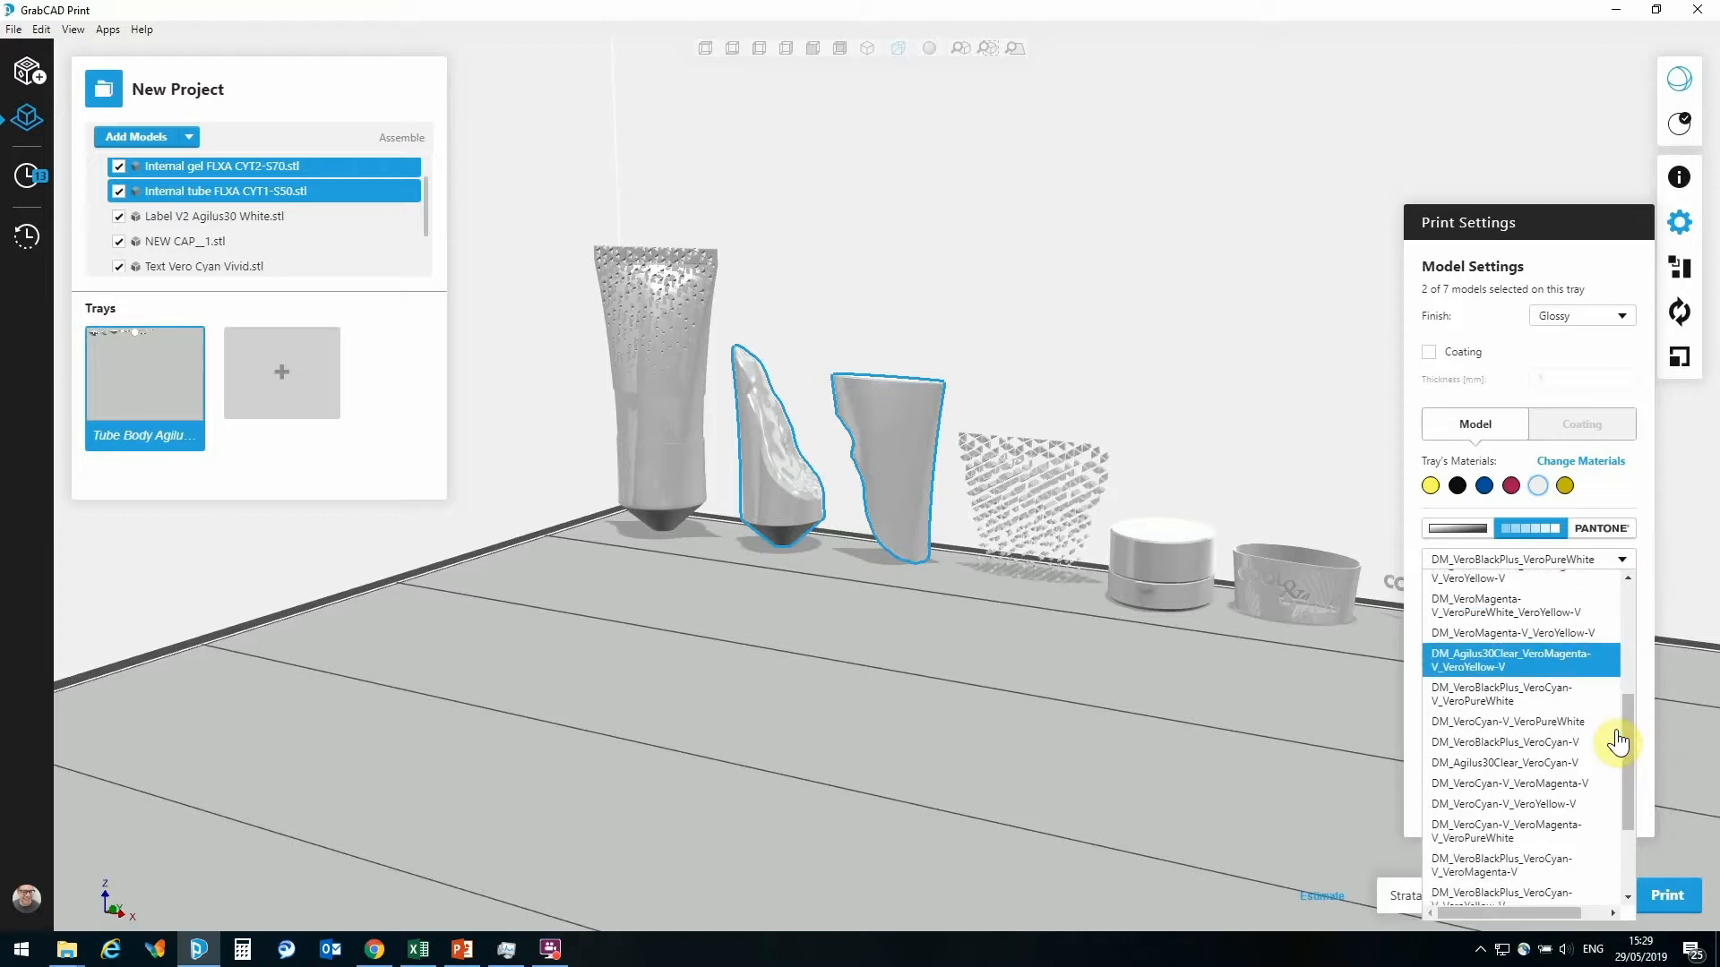
pyautogui.scroll(-1, 1618, 742)
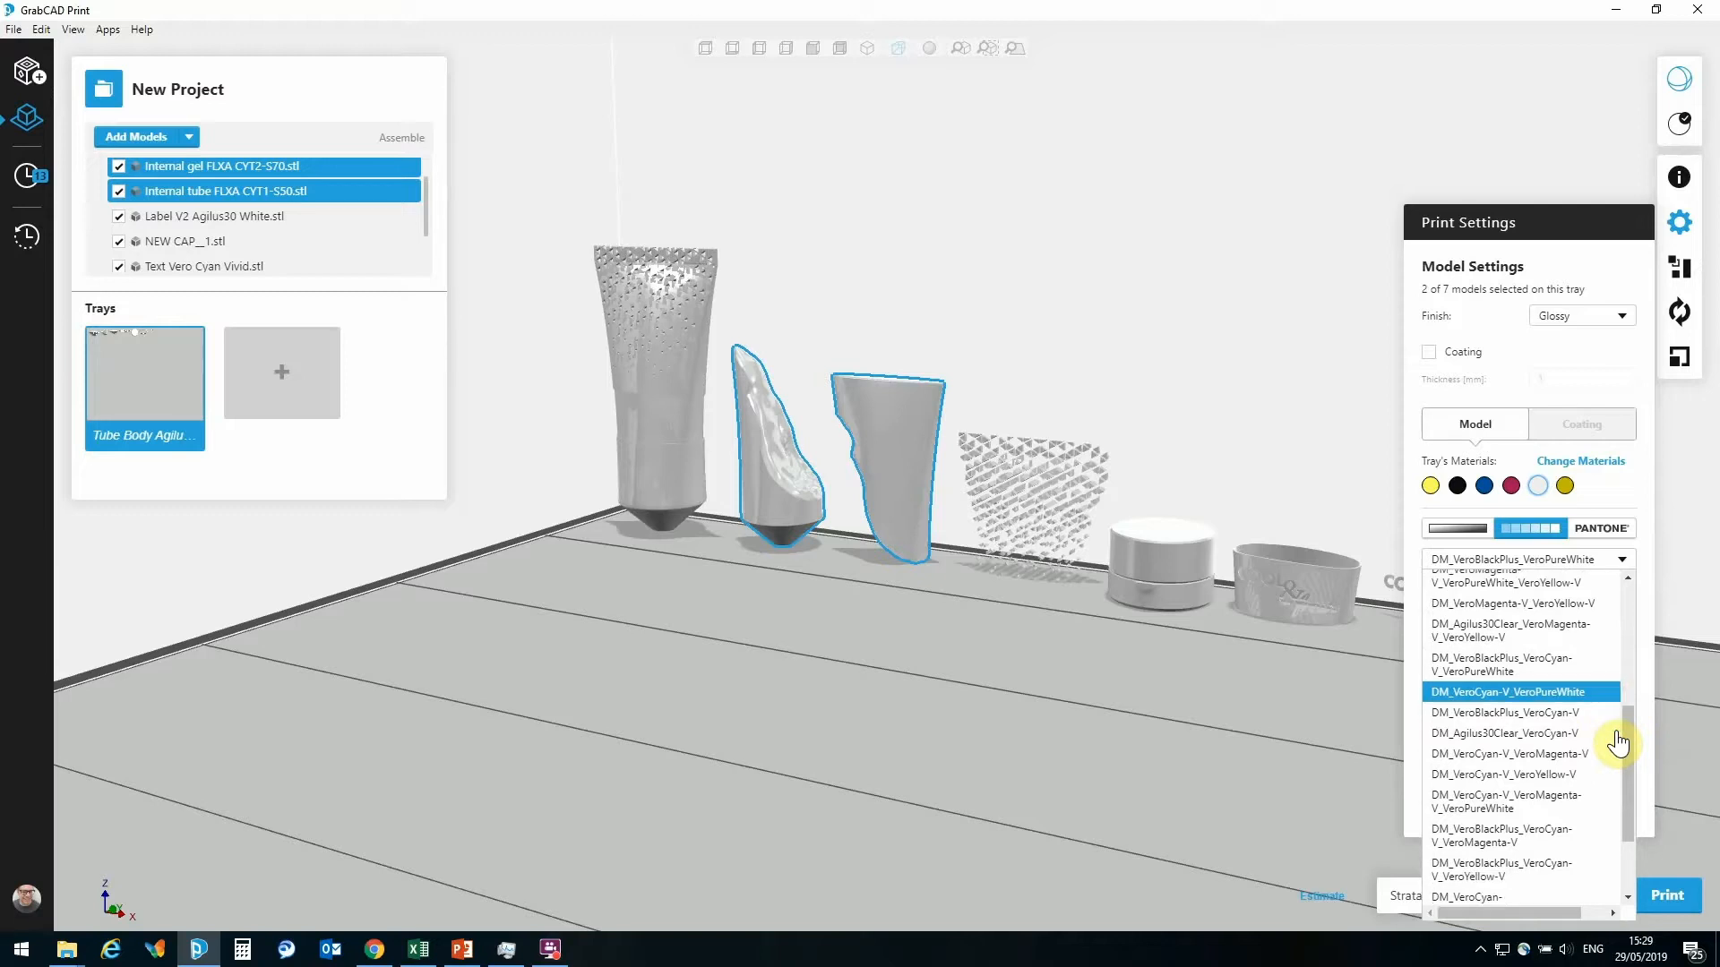
pyautogui.scroll(-4, 1618, 742)
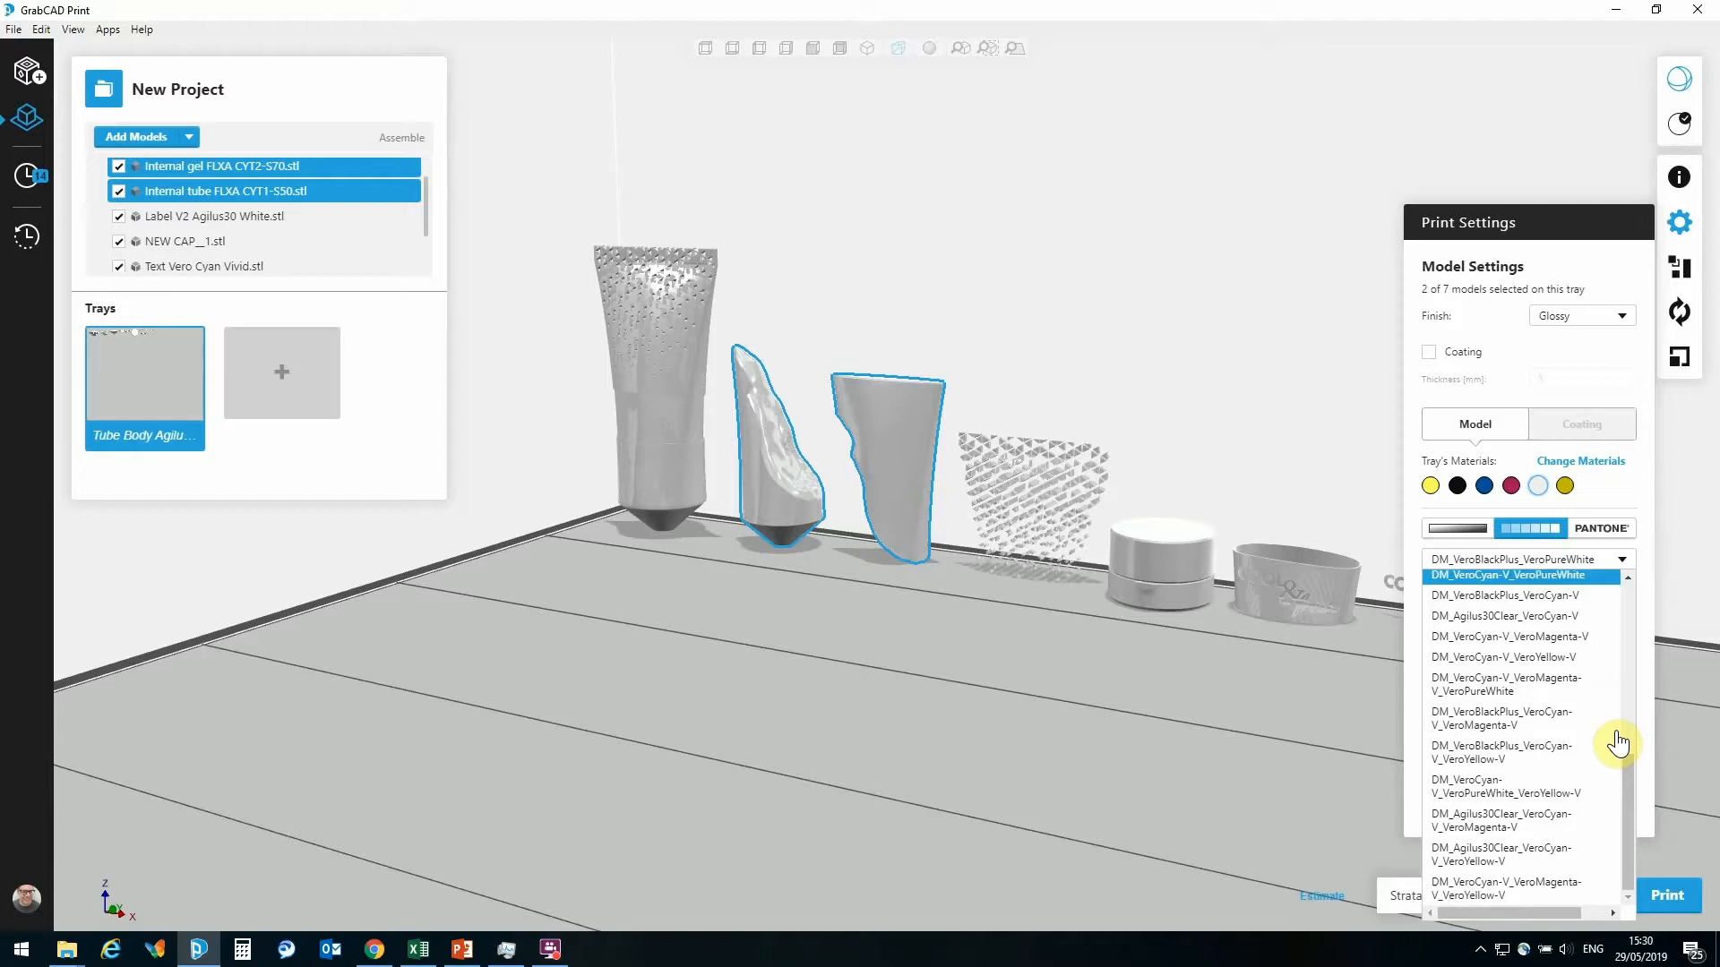
pyautogui.click(1549, 860)
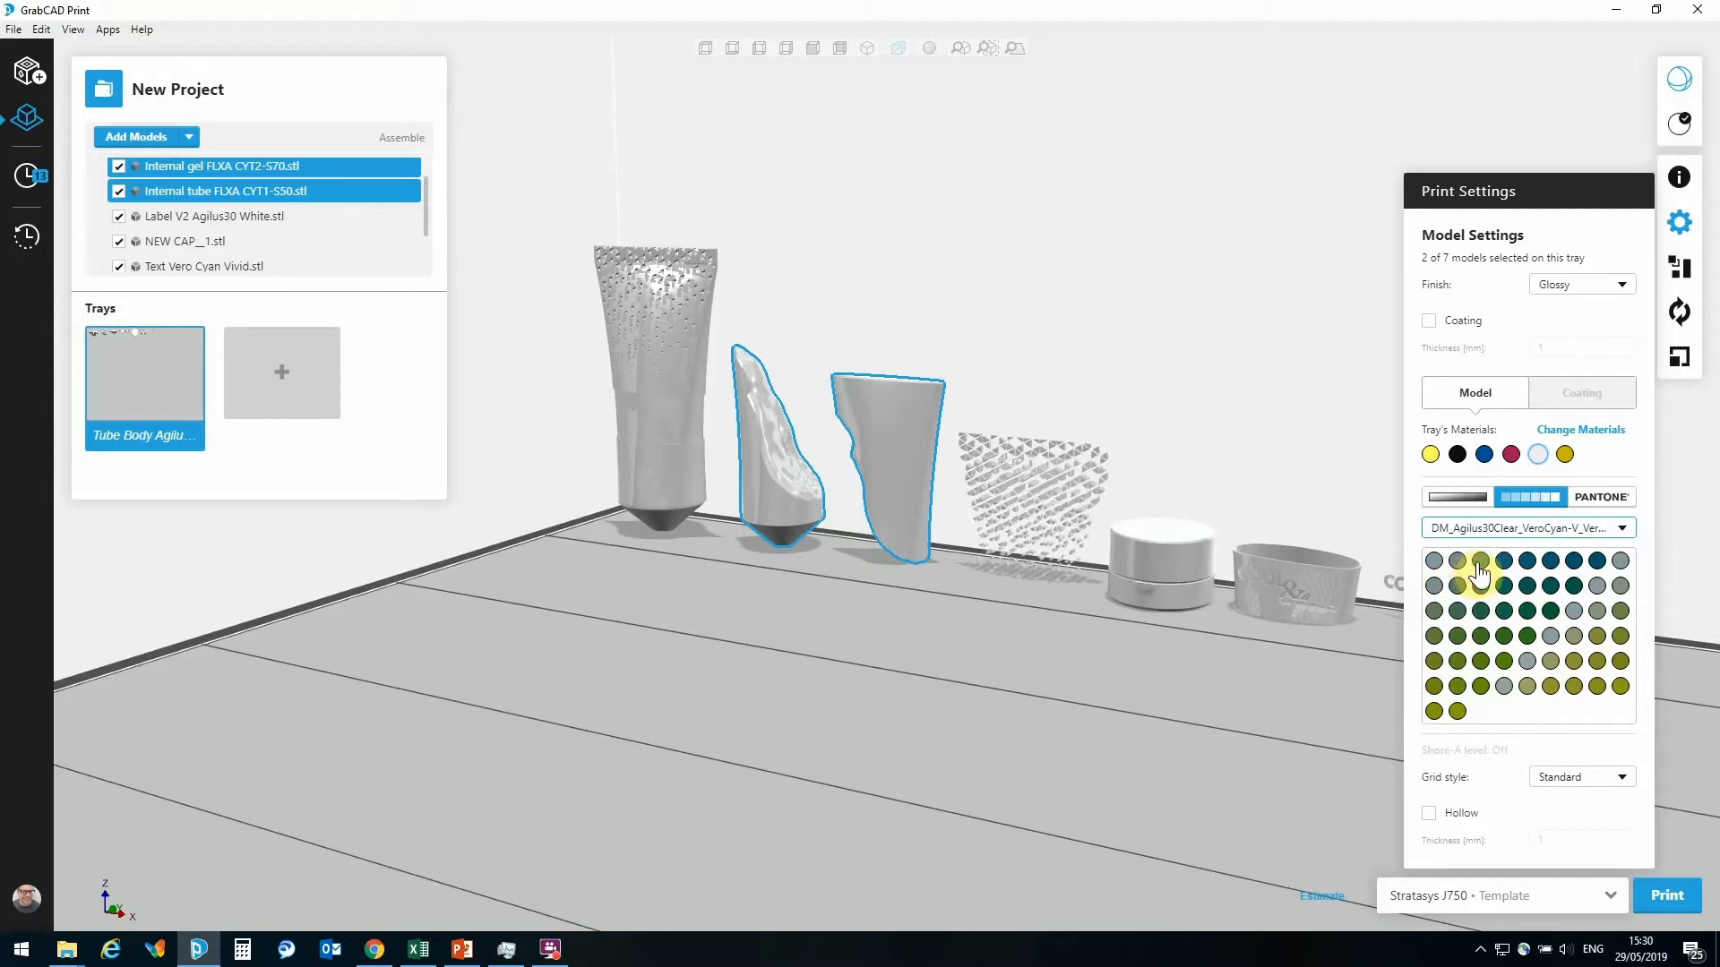
pyautogui.click(1551, 563)
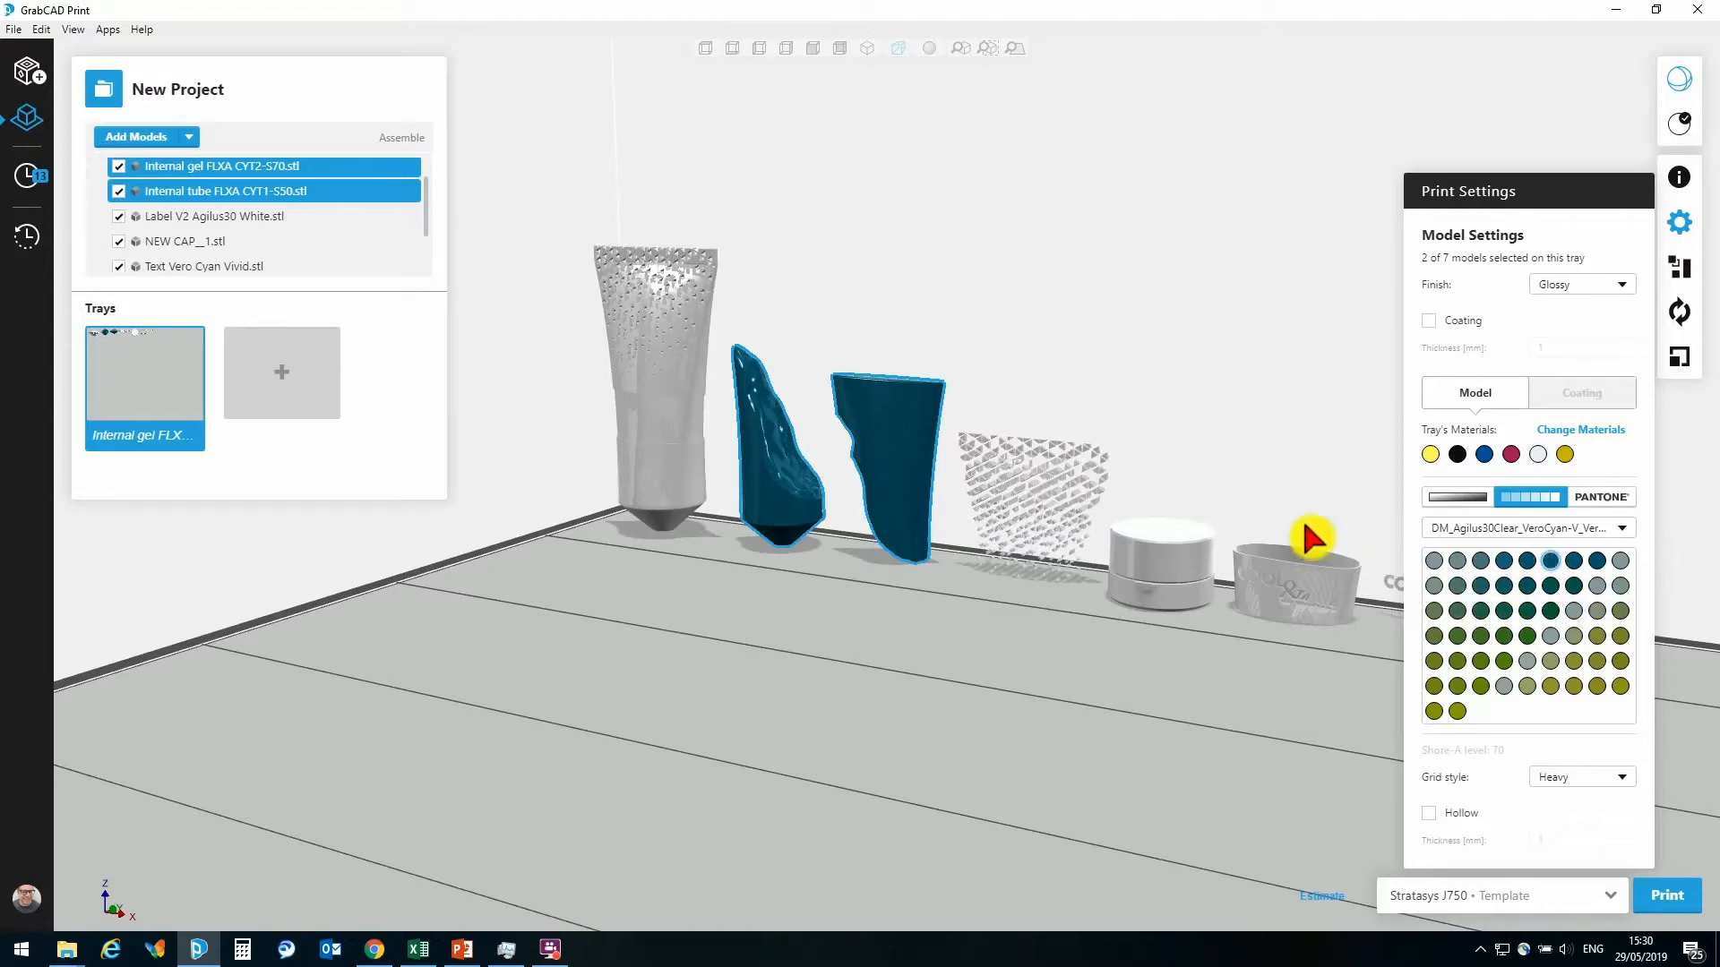
# Give the internal tube alone a Shore-A 50 shade from the same digital material combination
pyautogui.click(768, 454)
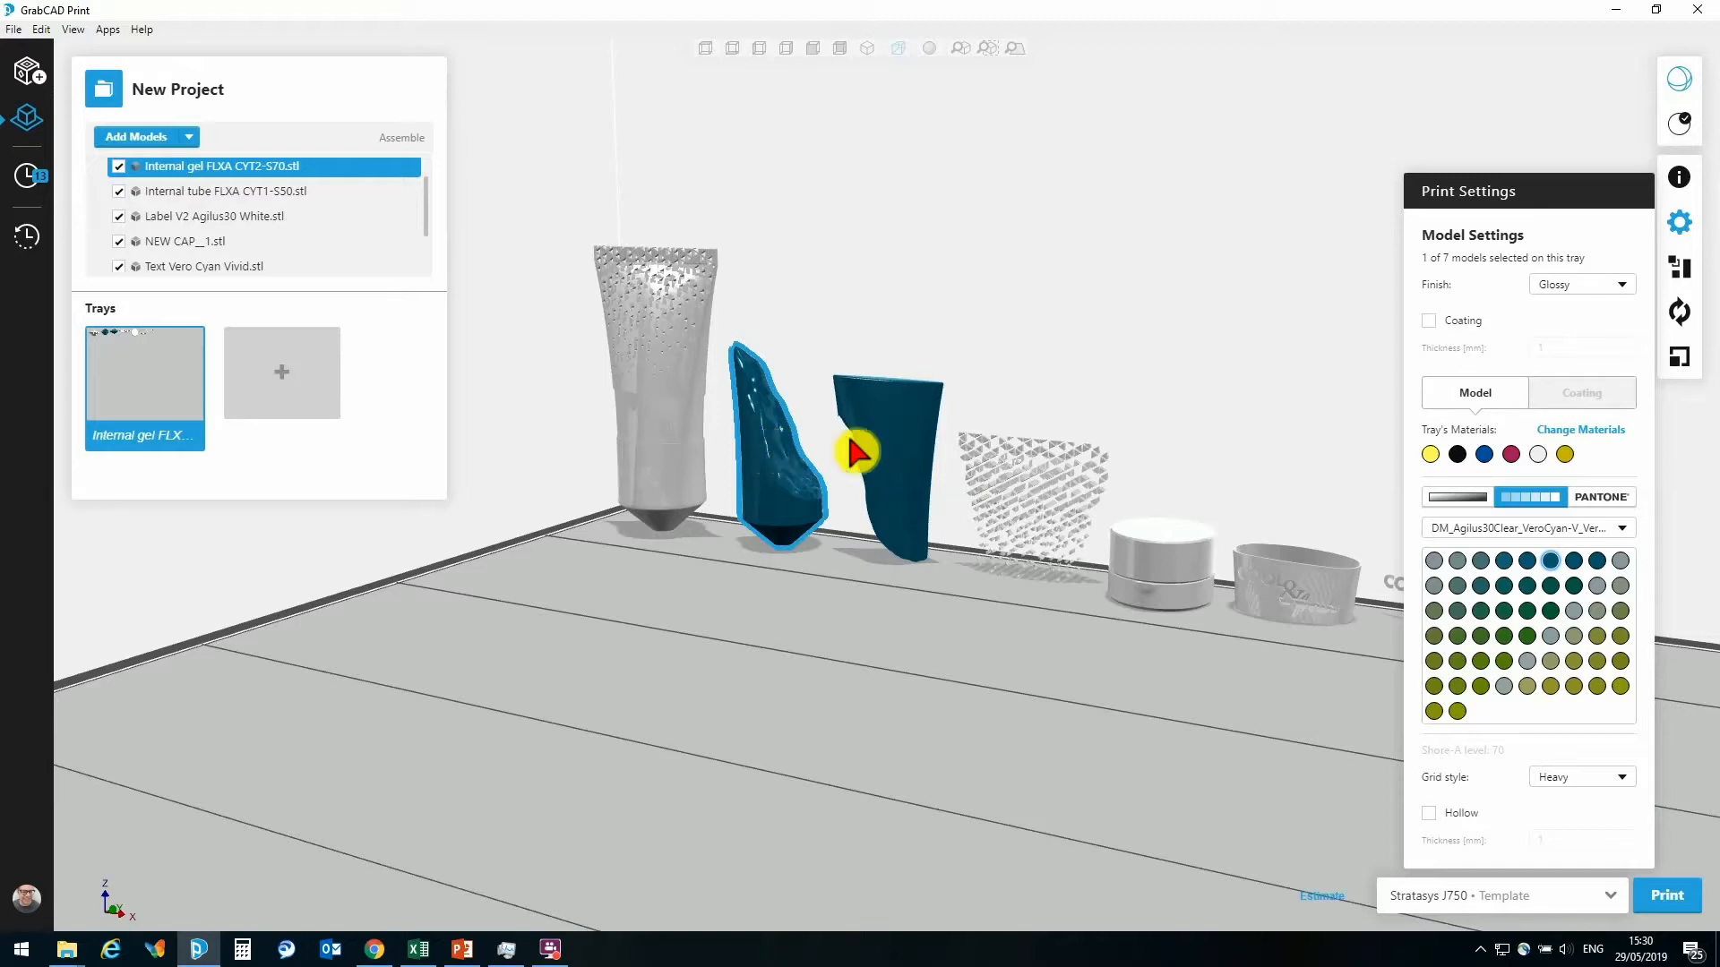
pyautogui.click(903, 452)
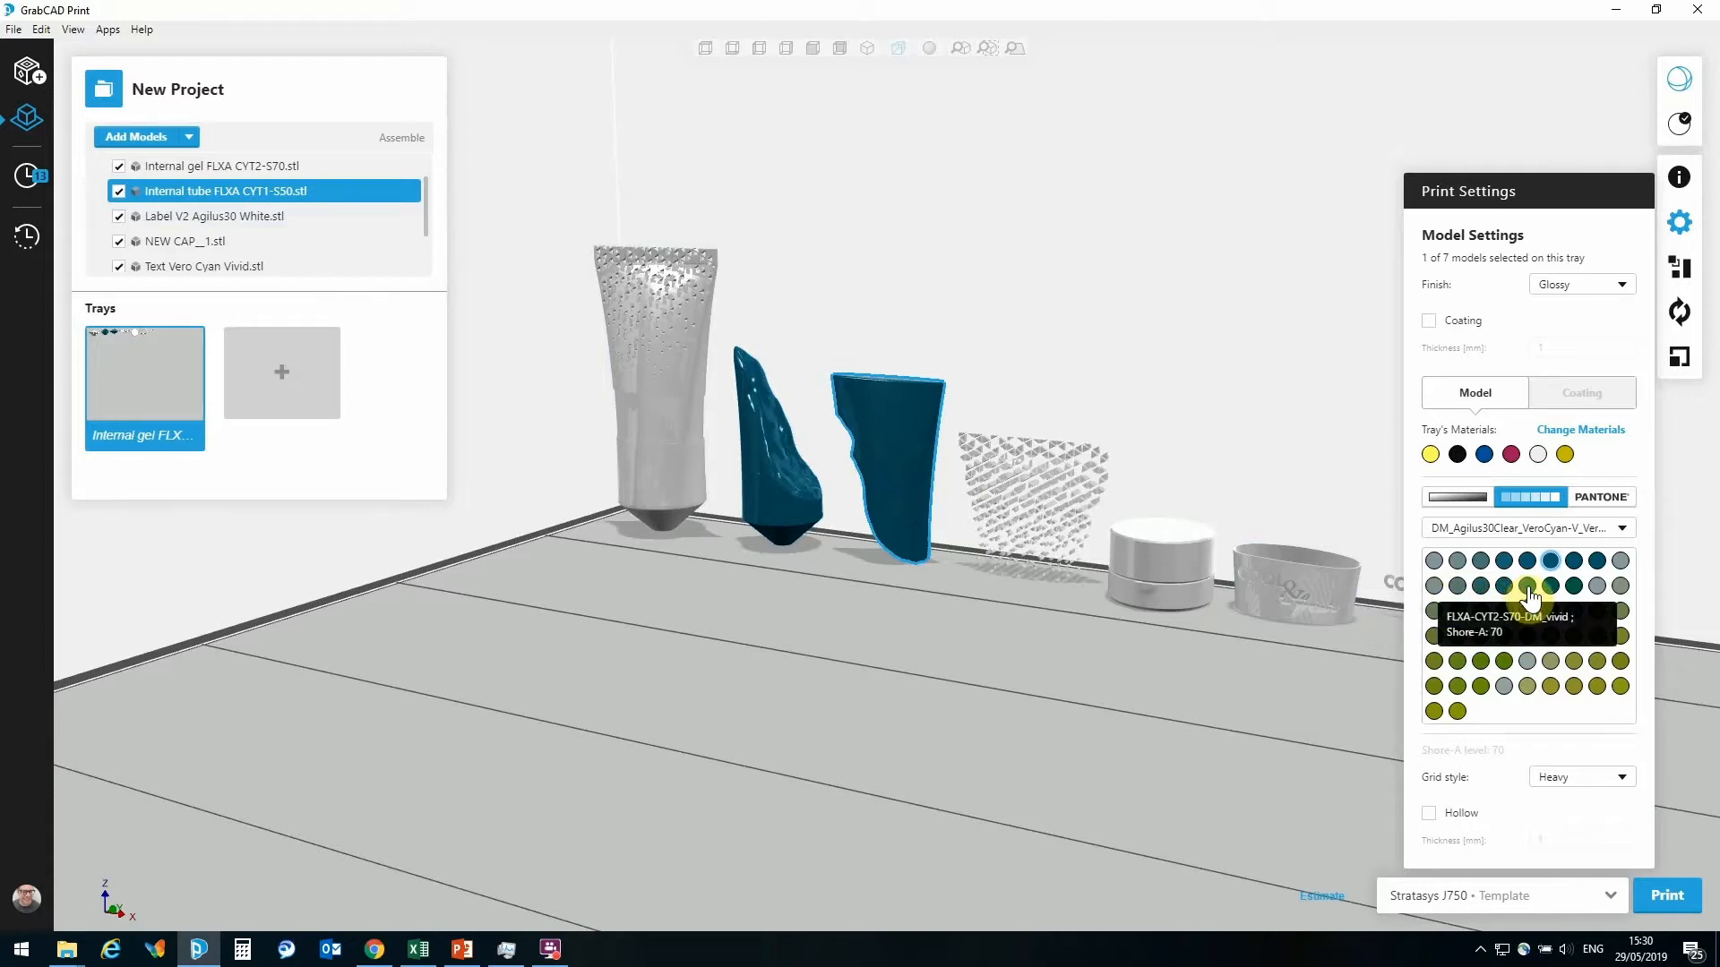
pyautogui.click(1484, 590)
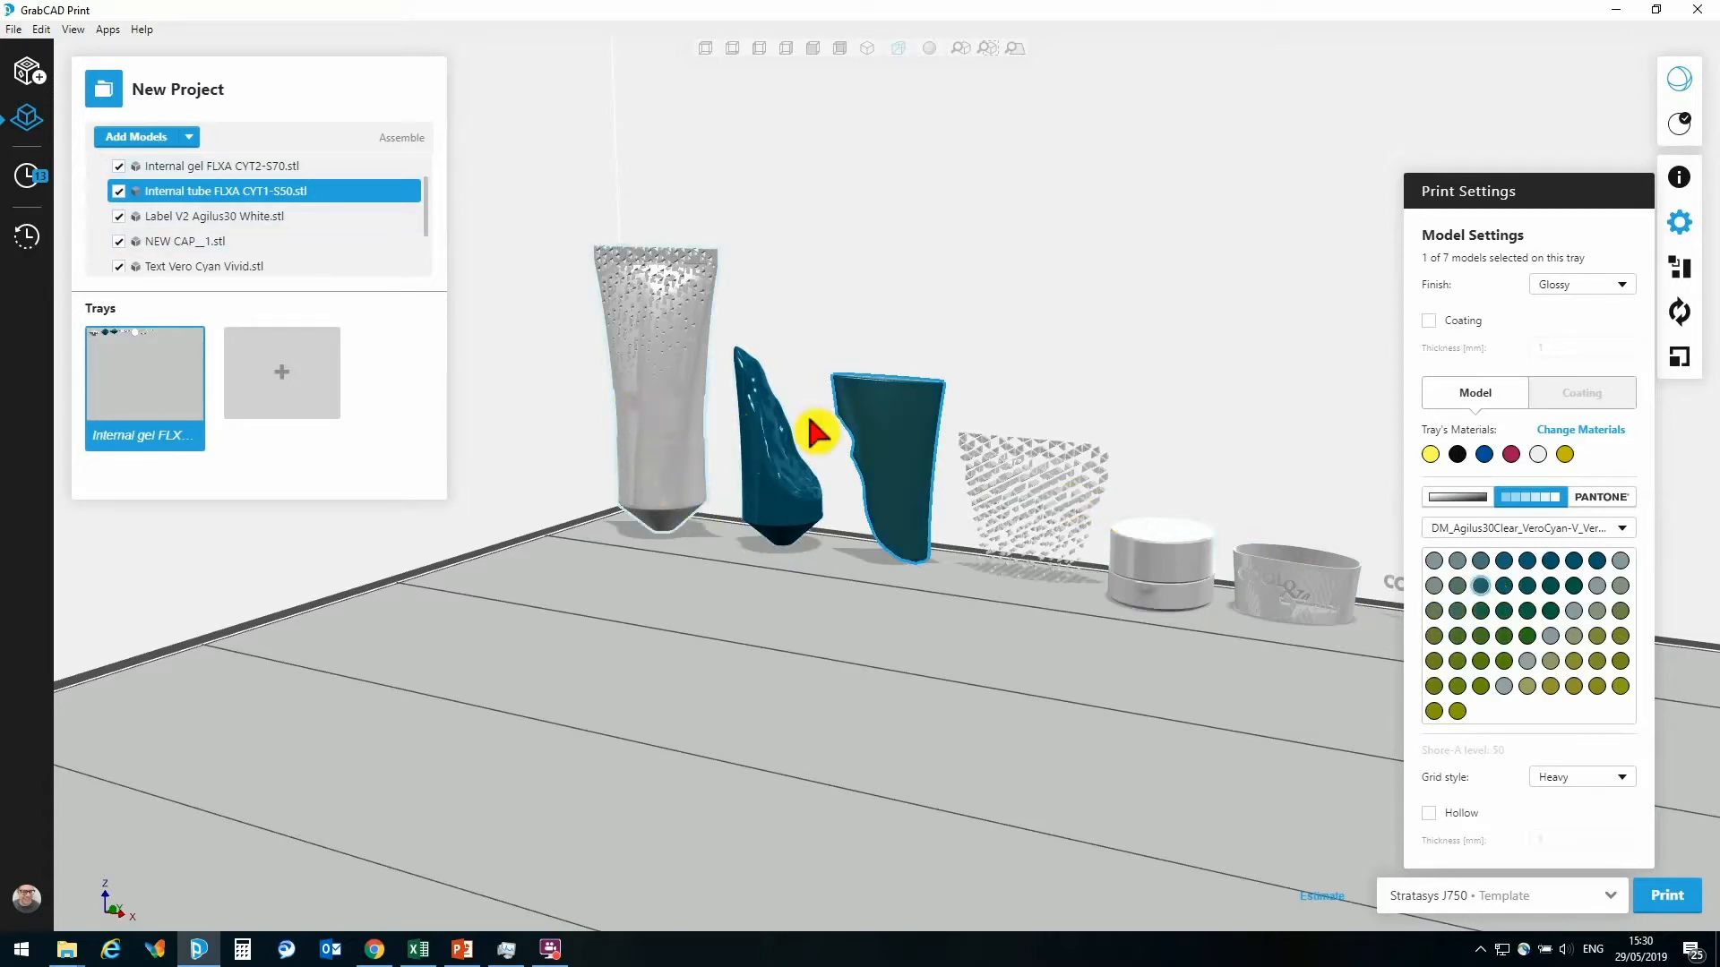
# Assign VeroPureWhite to the Label V2 Agilus30 White model
pyautogui.click(227, 219)
pyautogui.moveTo(1279, 575); pyautogui.dragTo(1212, 663, button='middle')
pyautogui.scroll(5, 1211, 664)
pyautogui.scroll(-5, 1287, 681)
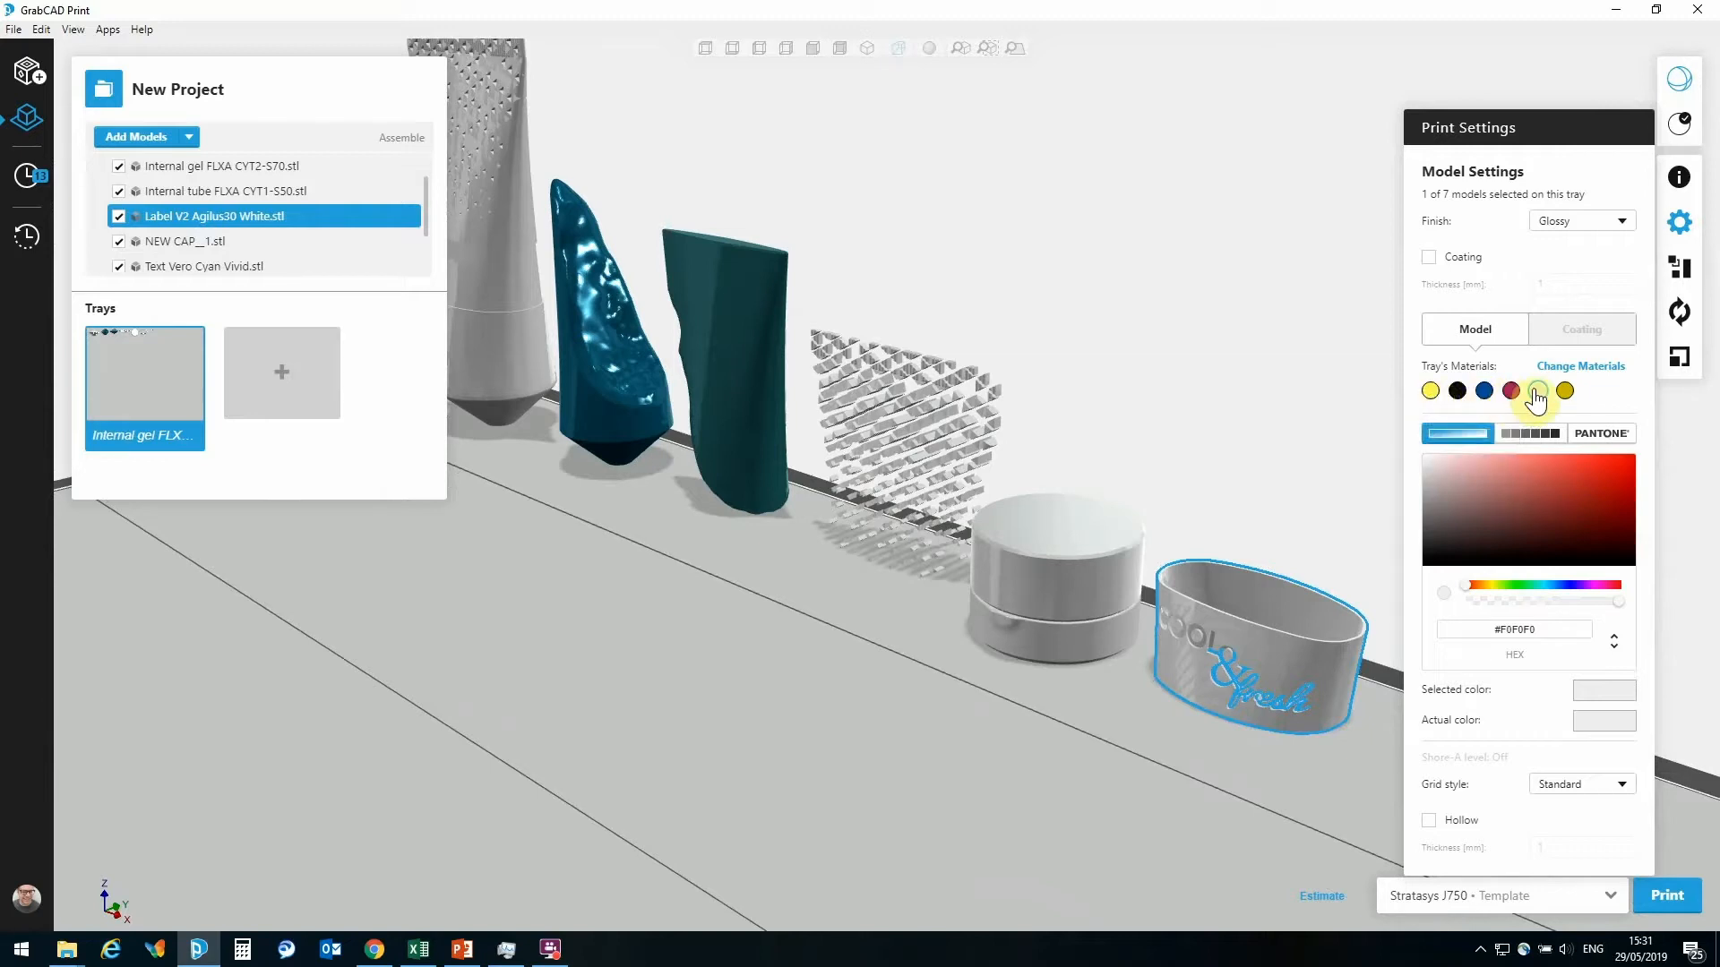
pyautogui.moveTo(1537, 400)
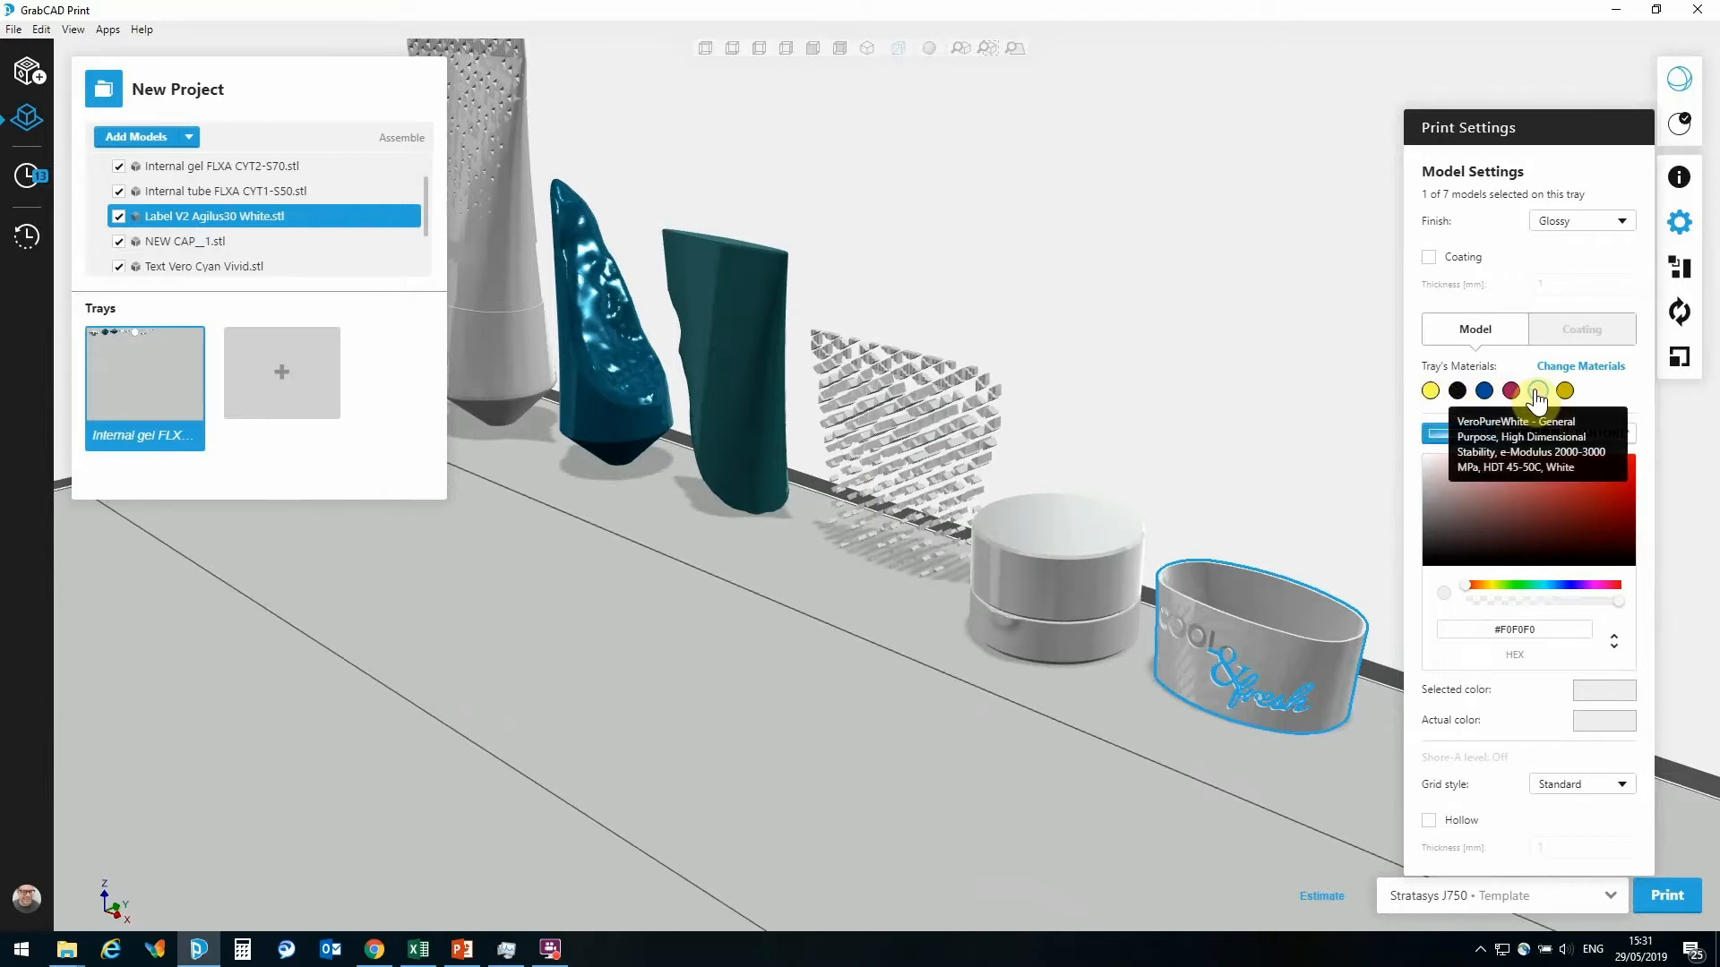
pyautogui.click(1537, 392)
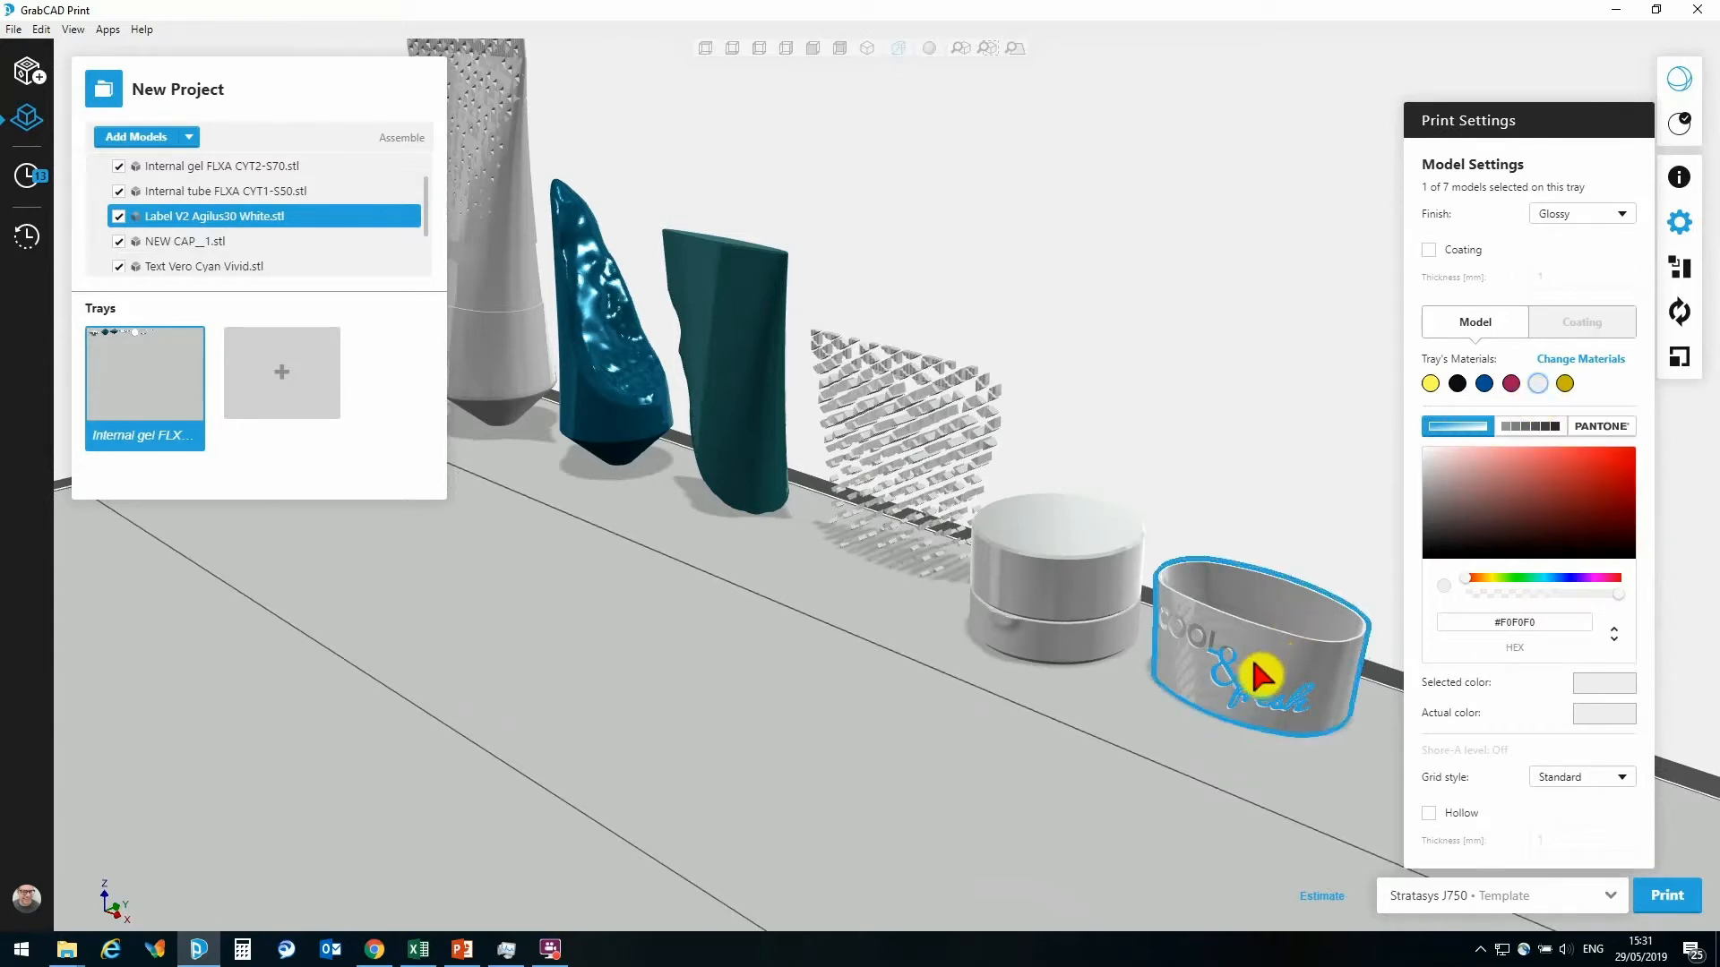
# Replace VeroPureWhite with Agilus30White among the tray's loaded materials and save the tray materials
pyautogui.click(1557, 362)
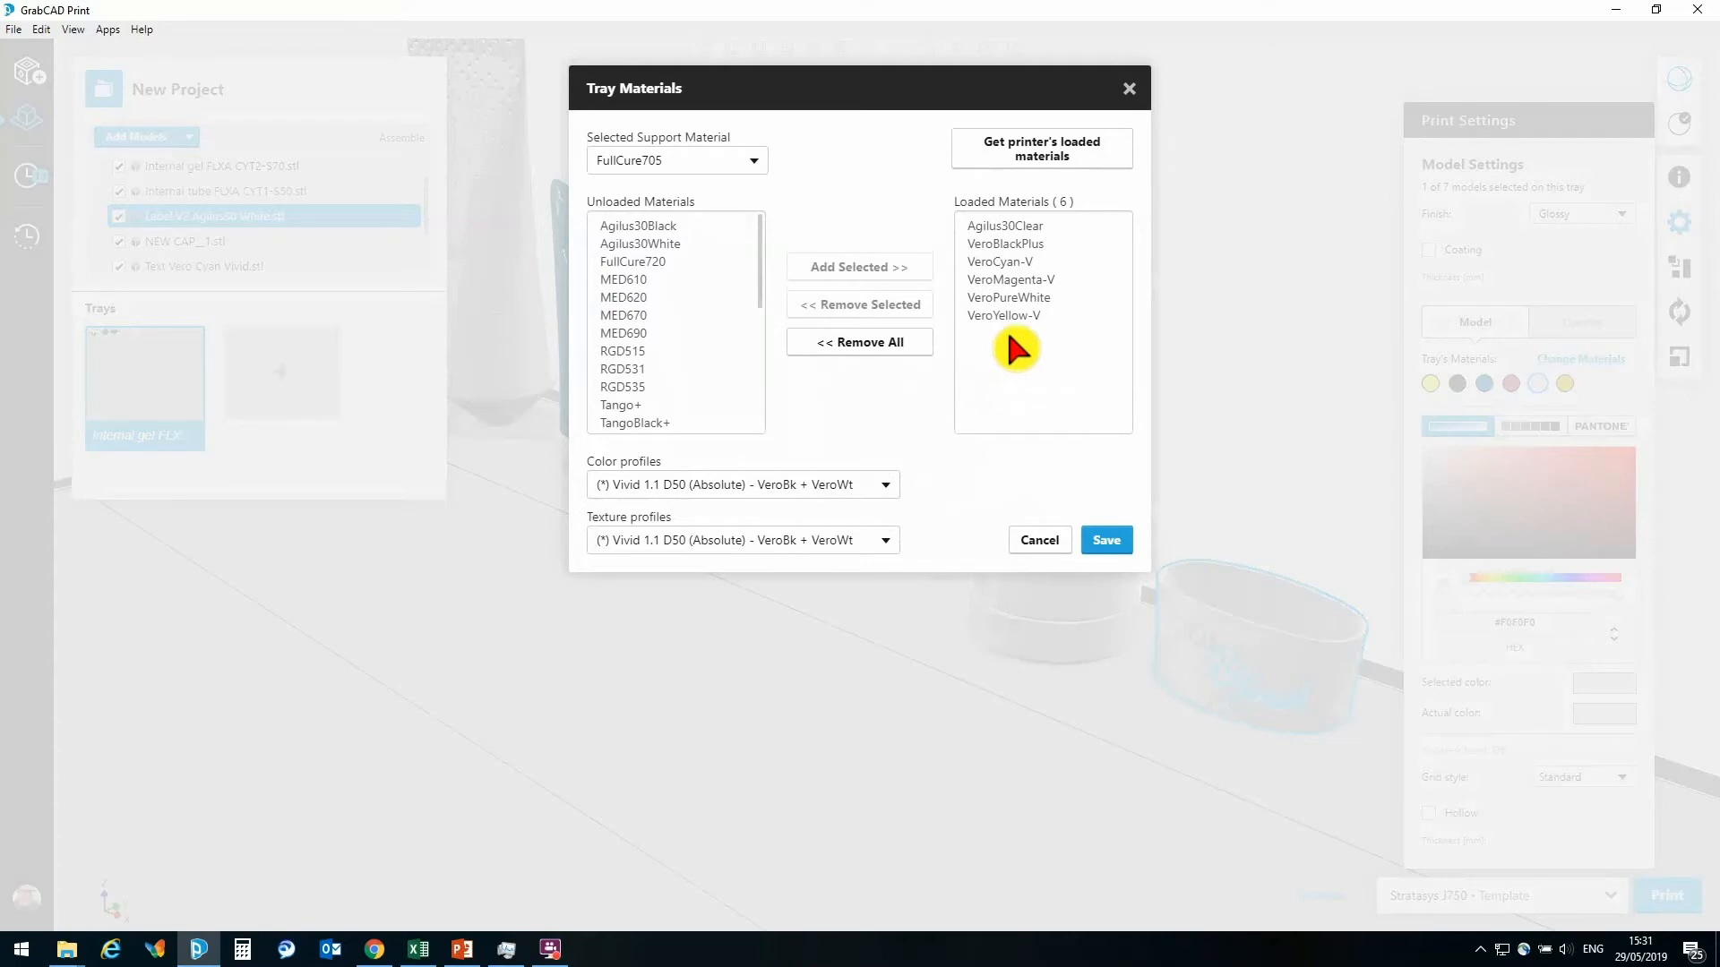
pyautogui.click(1008, 298)
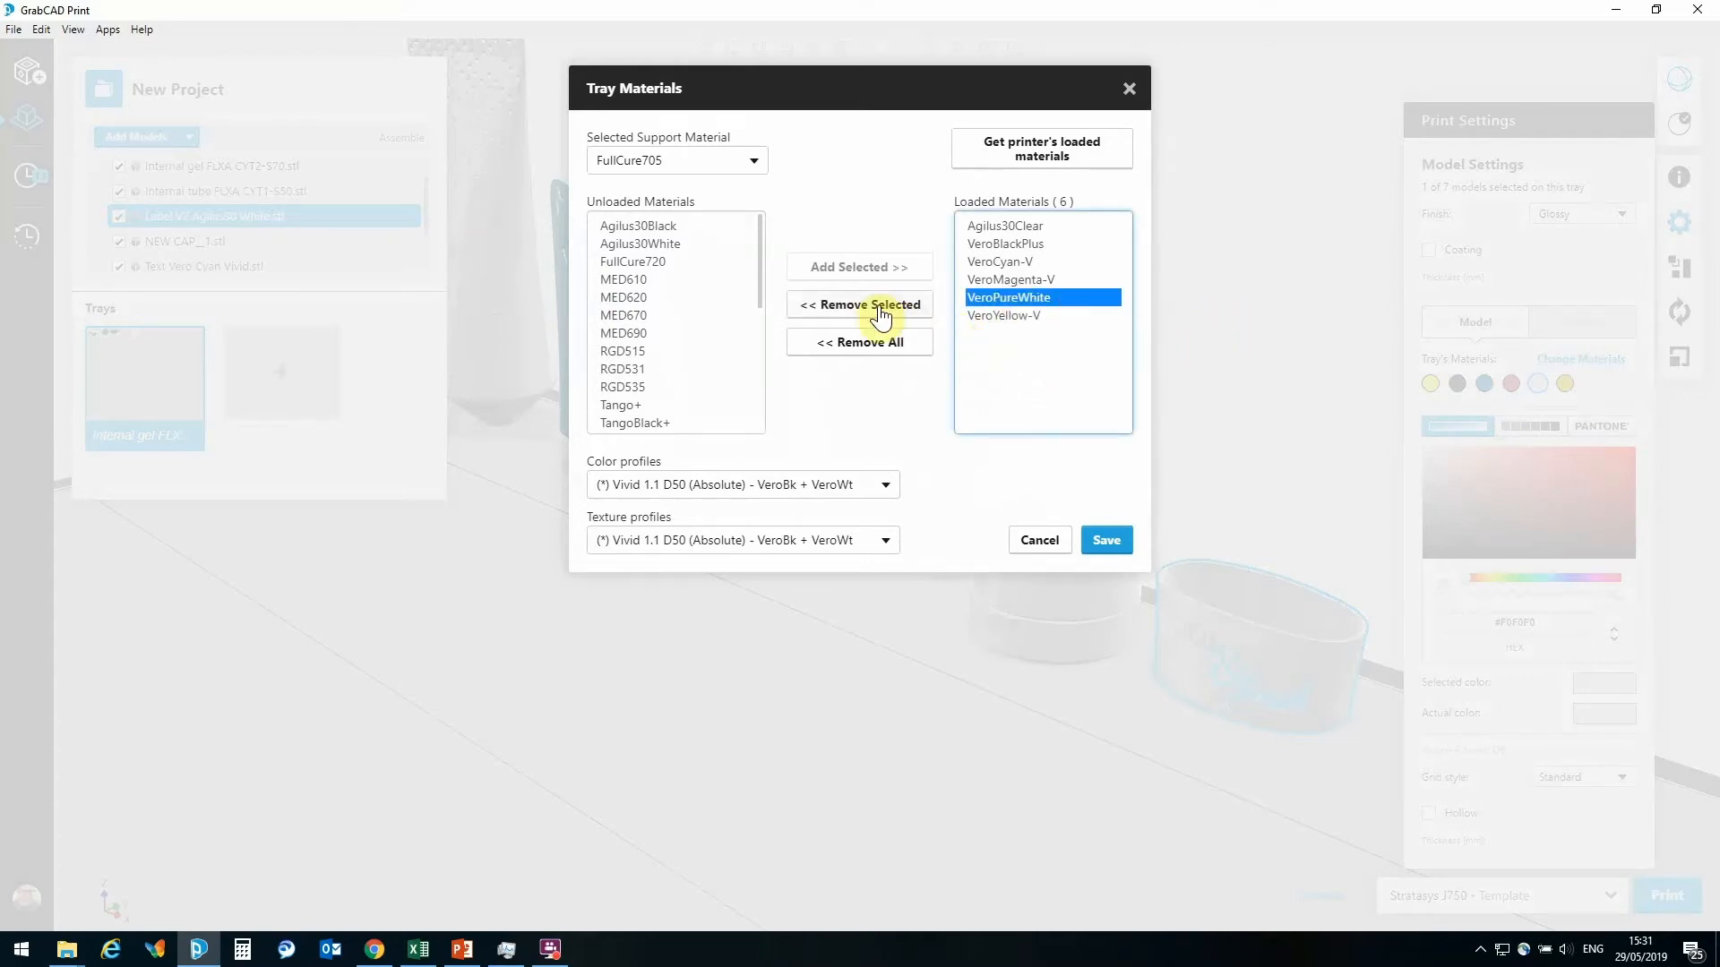
pyautogui.click(877, 309)
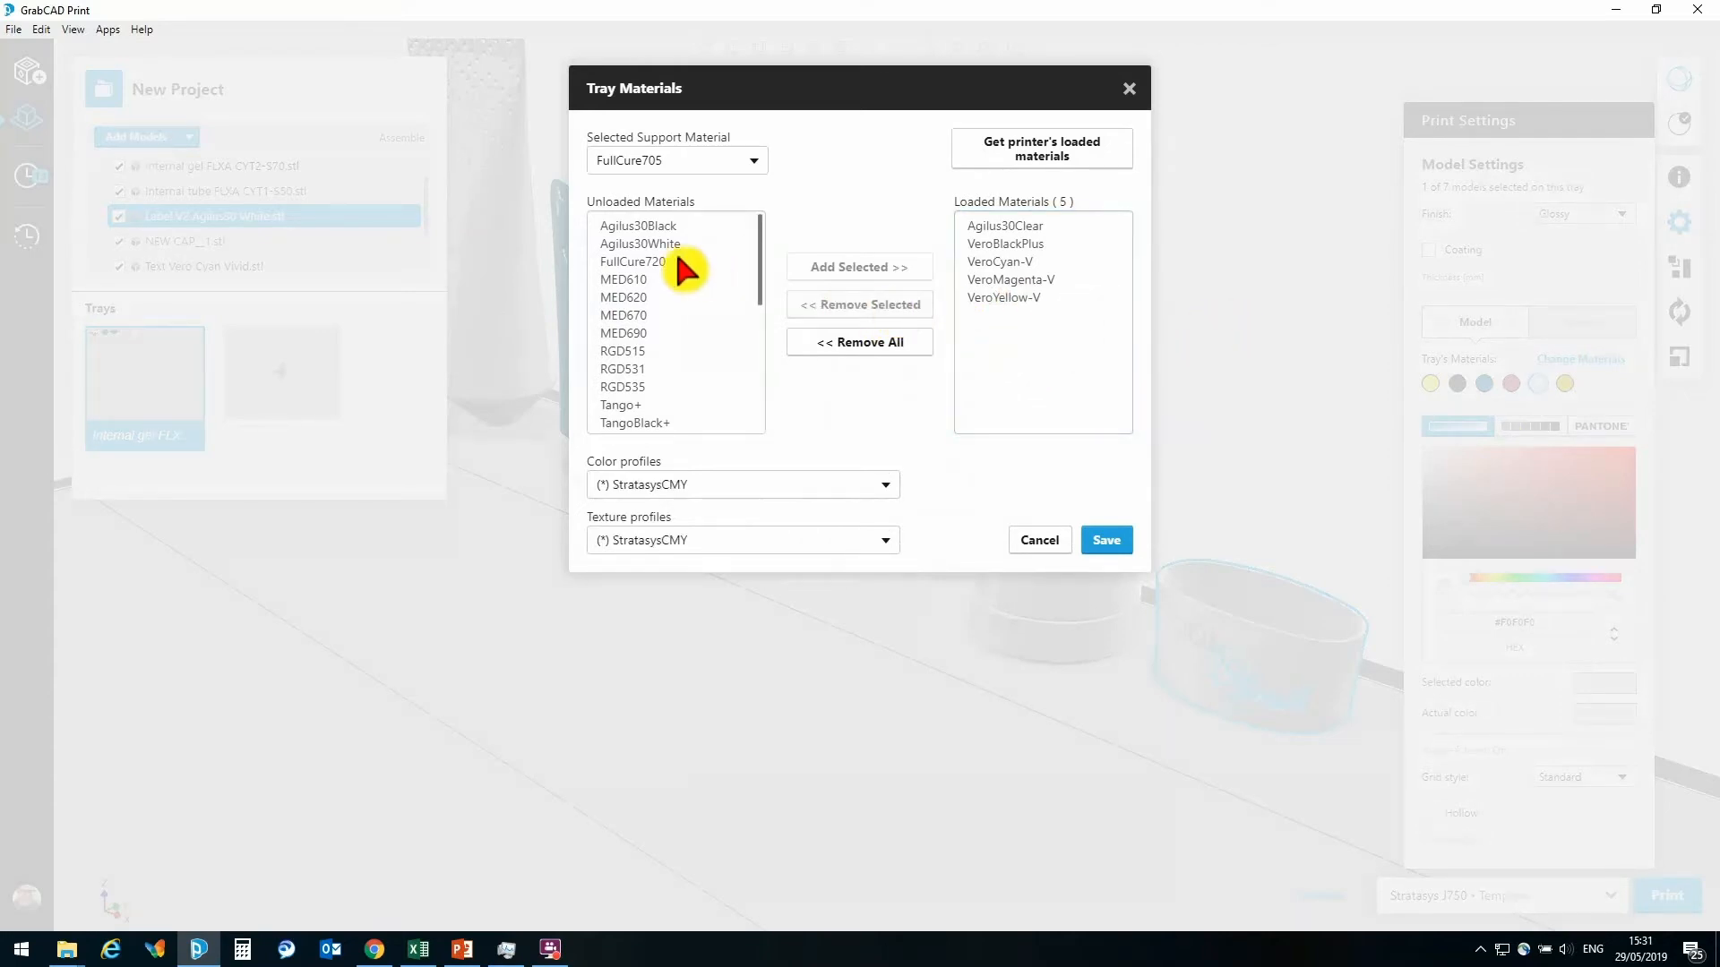
pyautogui.click(647, 242)
pyautogui.click(870, 273)
pyautogui.click(1109, 542)
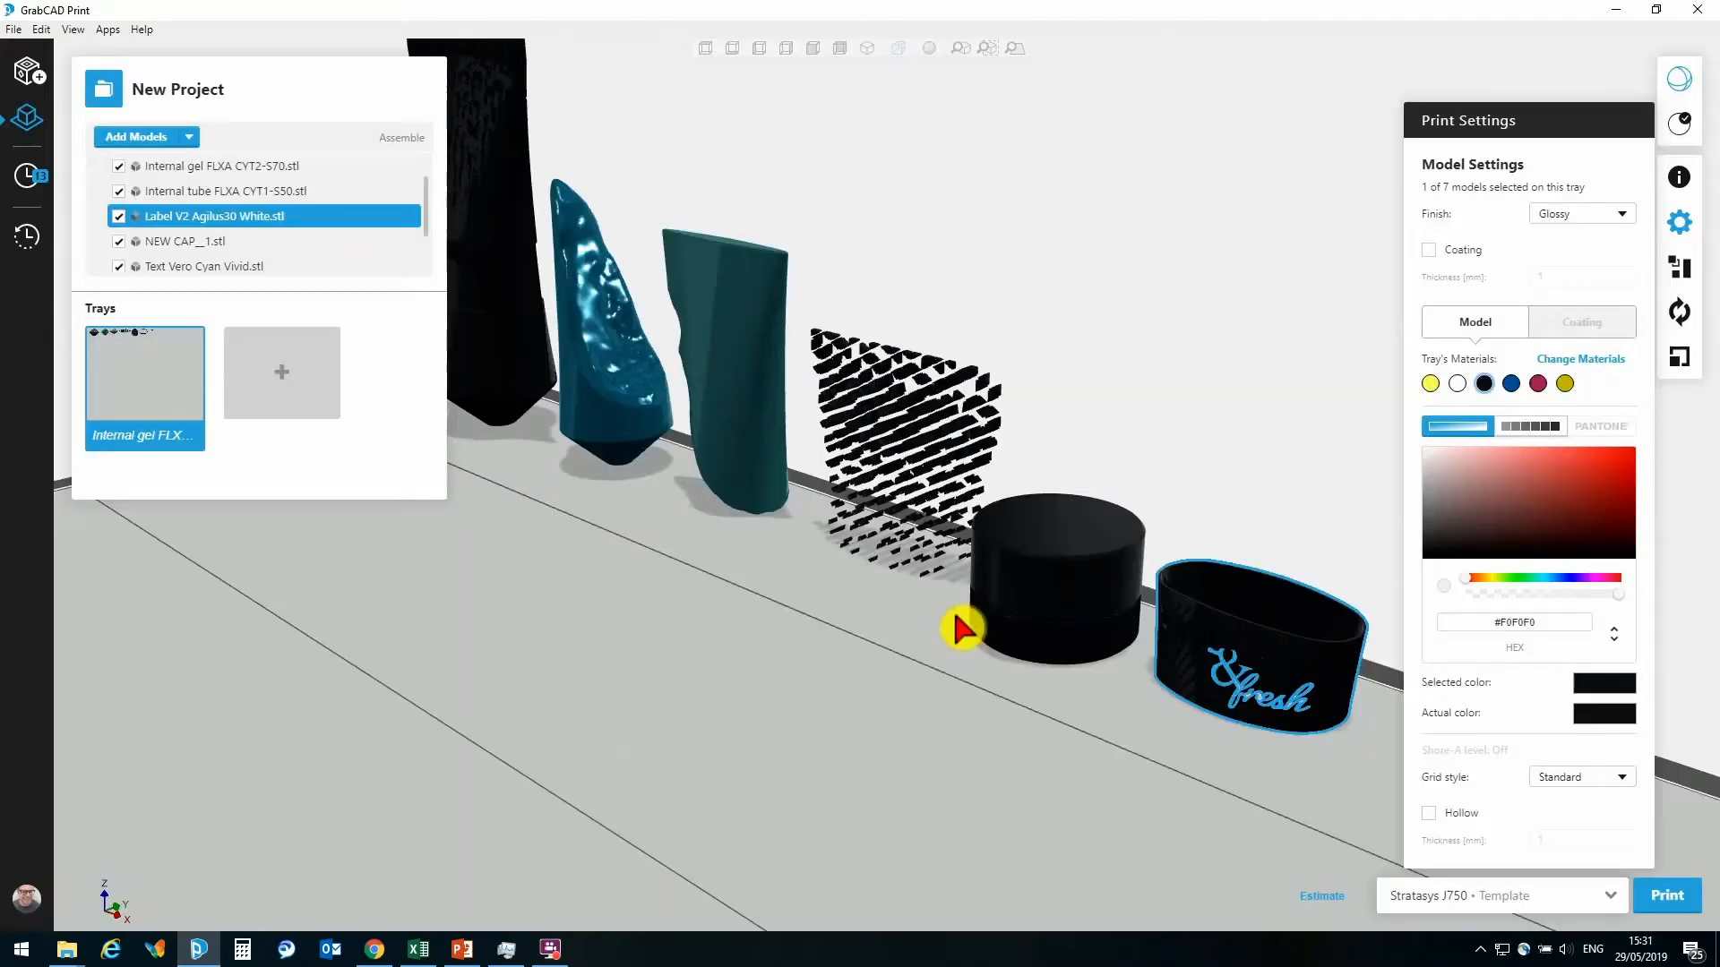
# Check the material settings of the internal gel and tube, and assign Agilus30White to the label model
pyautogui.scroll(-4, 896, 596)
pyautogui.moveTo(900, 615)
pyautogui.mouseDown(button='middle')
pyautogui.moveTo(937, 641)
pyautogui.moveTo(928, 622)
pyautogui.mouseUp(button='middle')
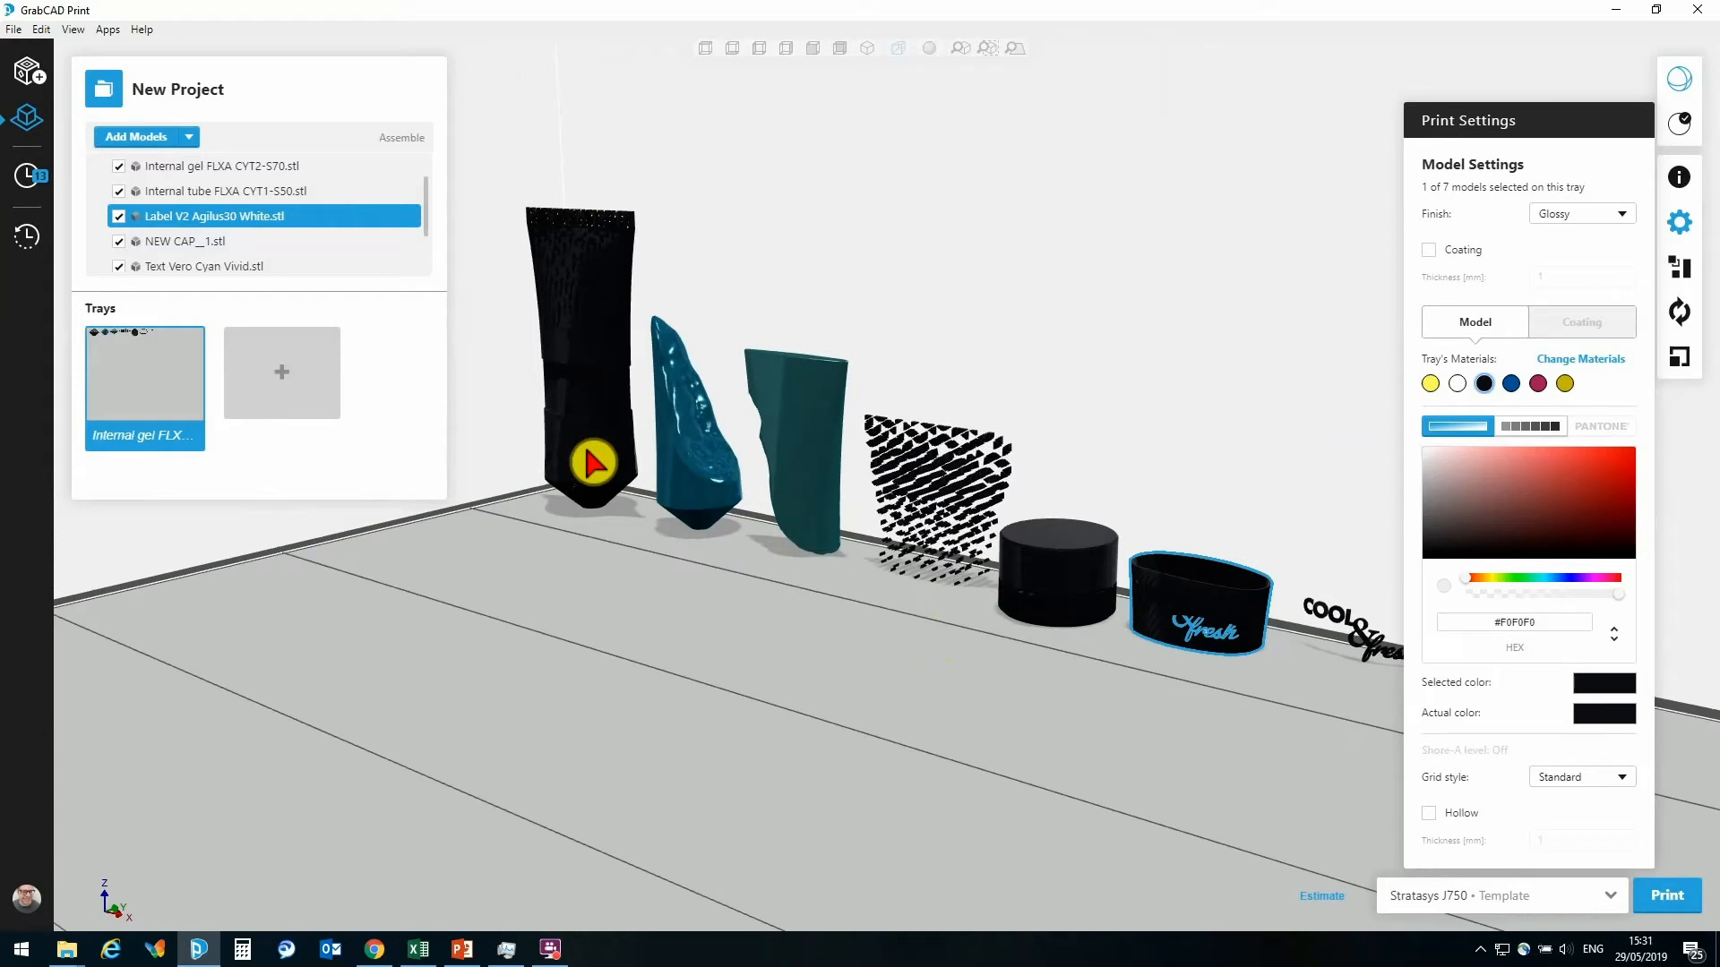
pyautogui.click(685, 449)
pyautogui.click(804, 453)
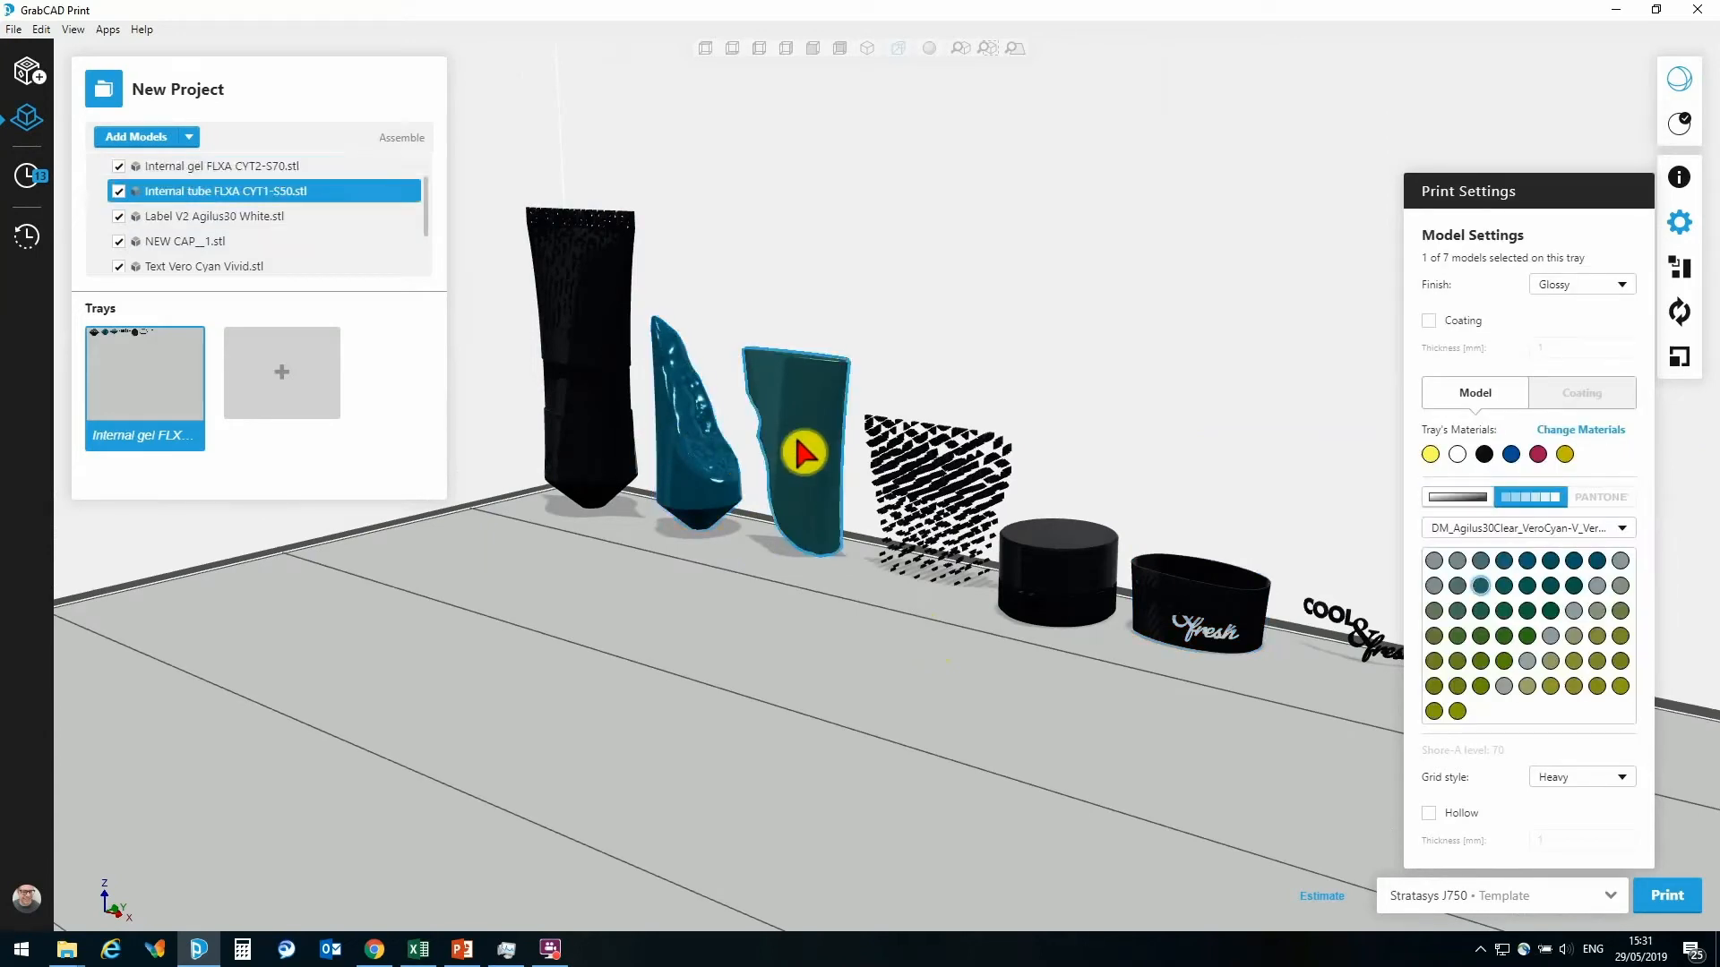
pyautogui.click(1207, 609)
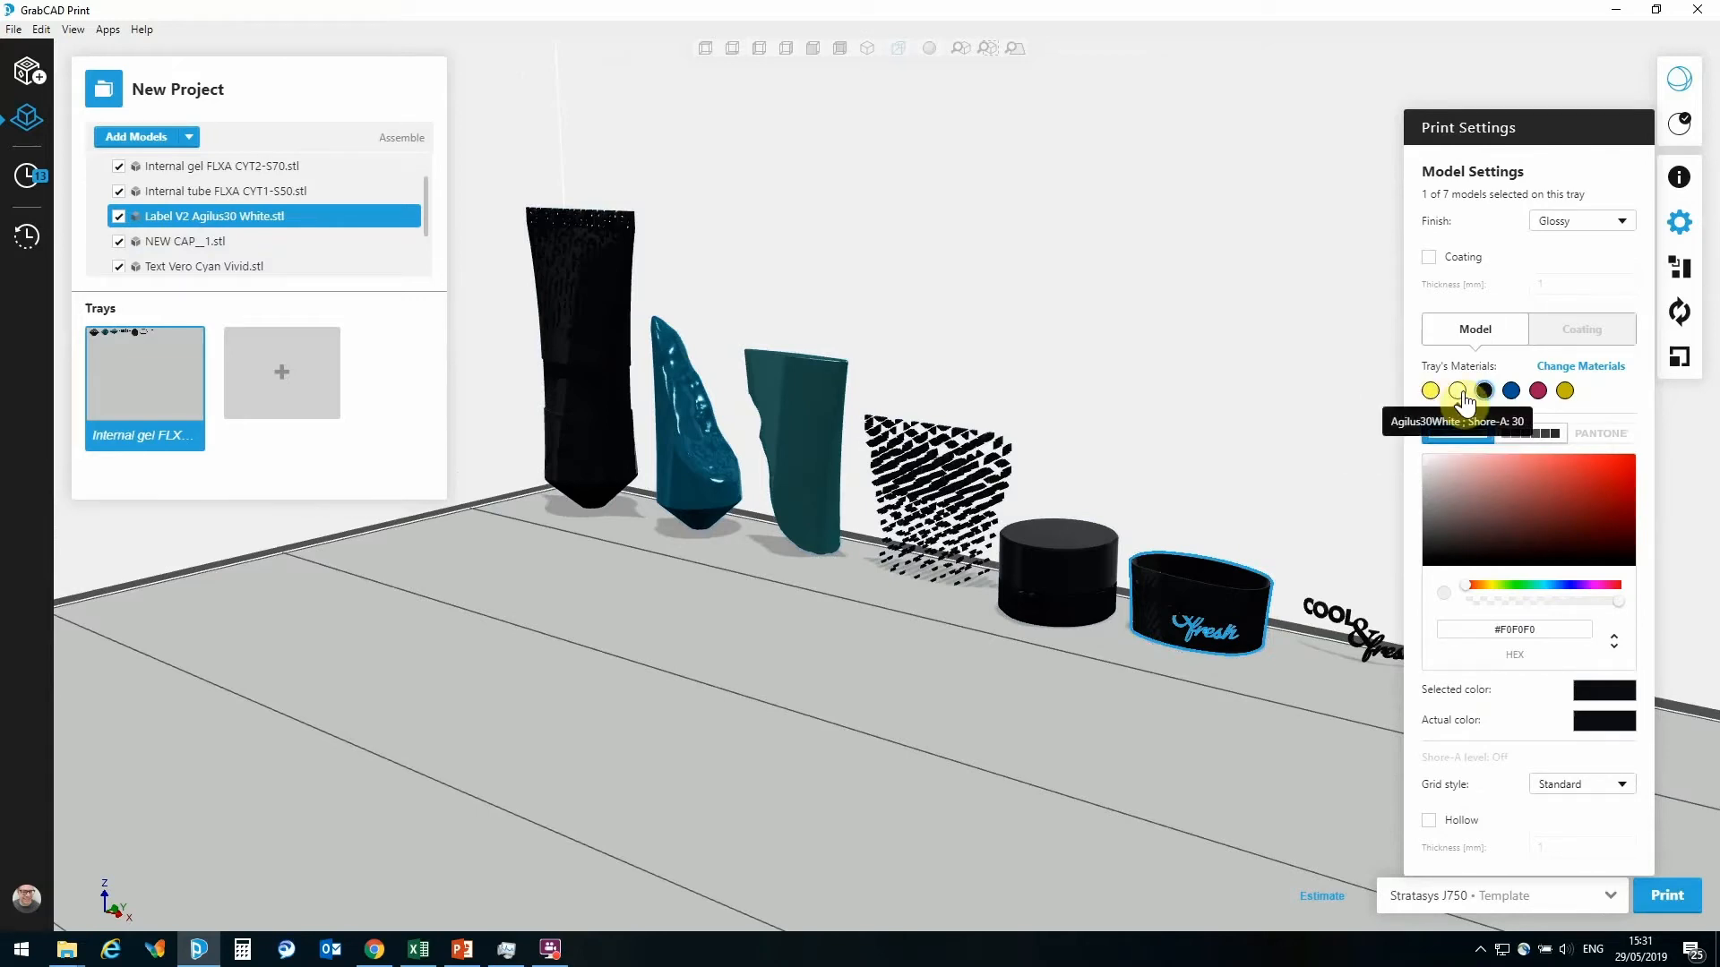
pyautogui.click(1458, 391)
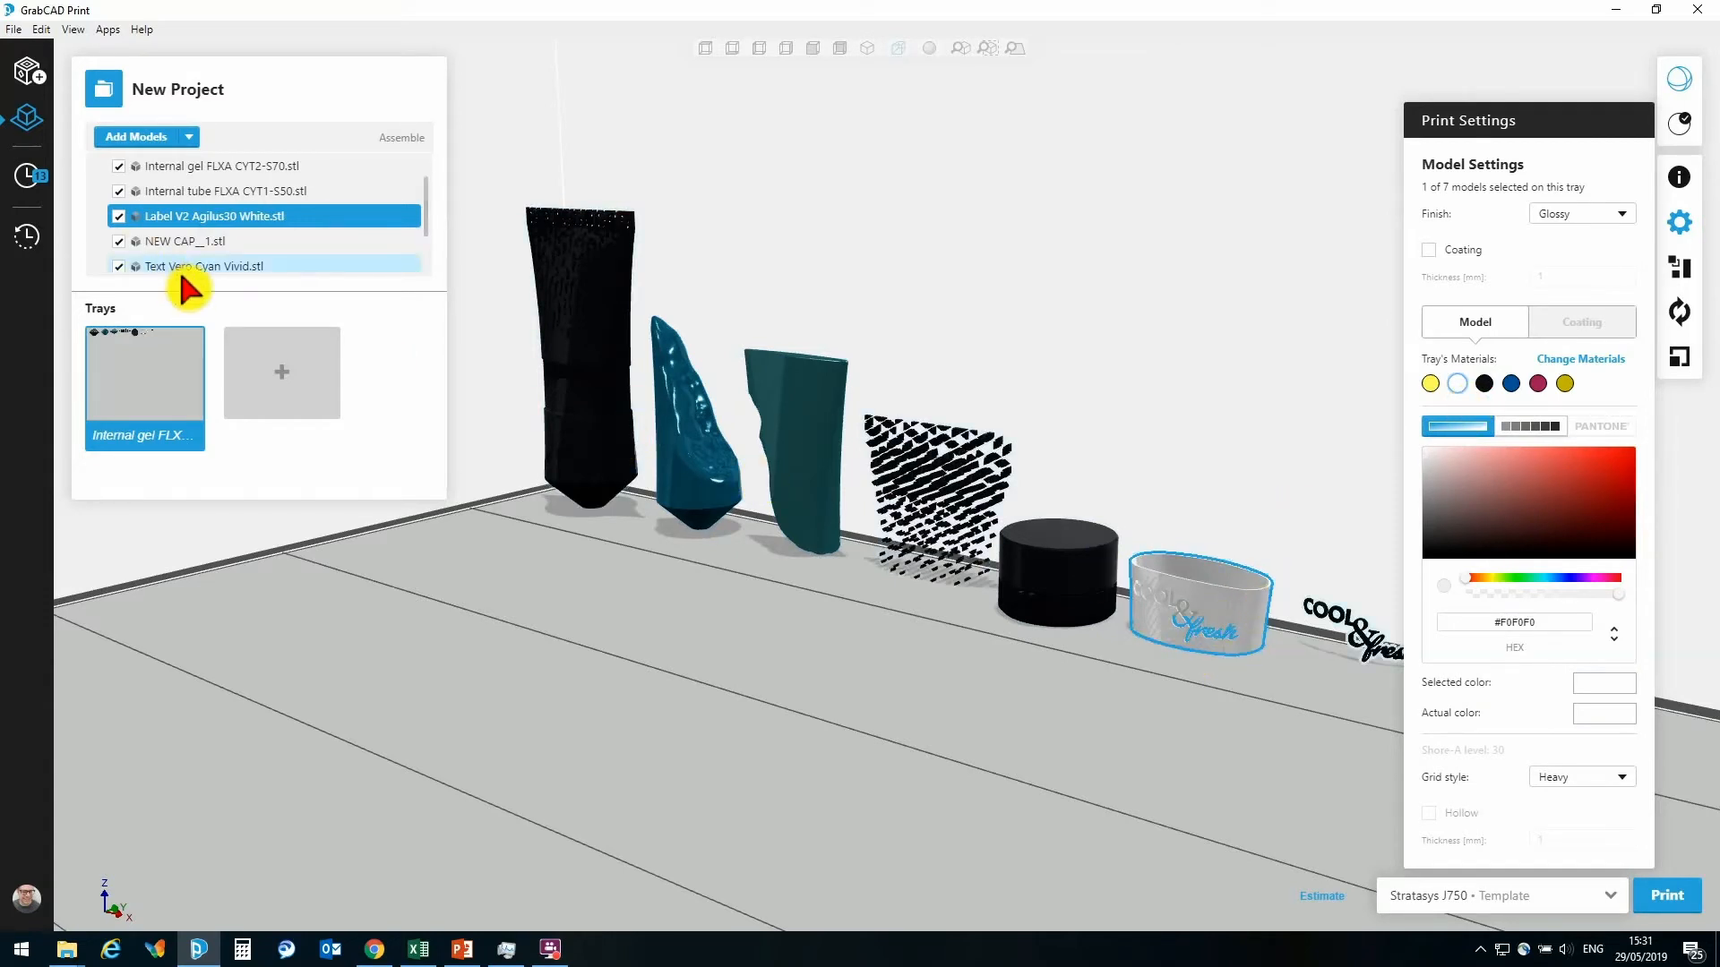
# Check the cap's material and assign VeroCyan-V to the Text Vero Cyan Vivid model
pyautogui.click(1055, 591)
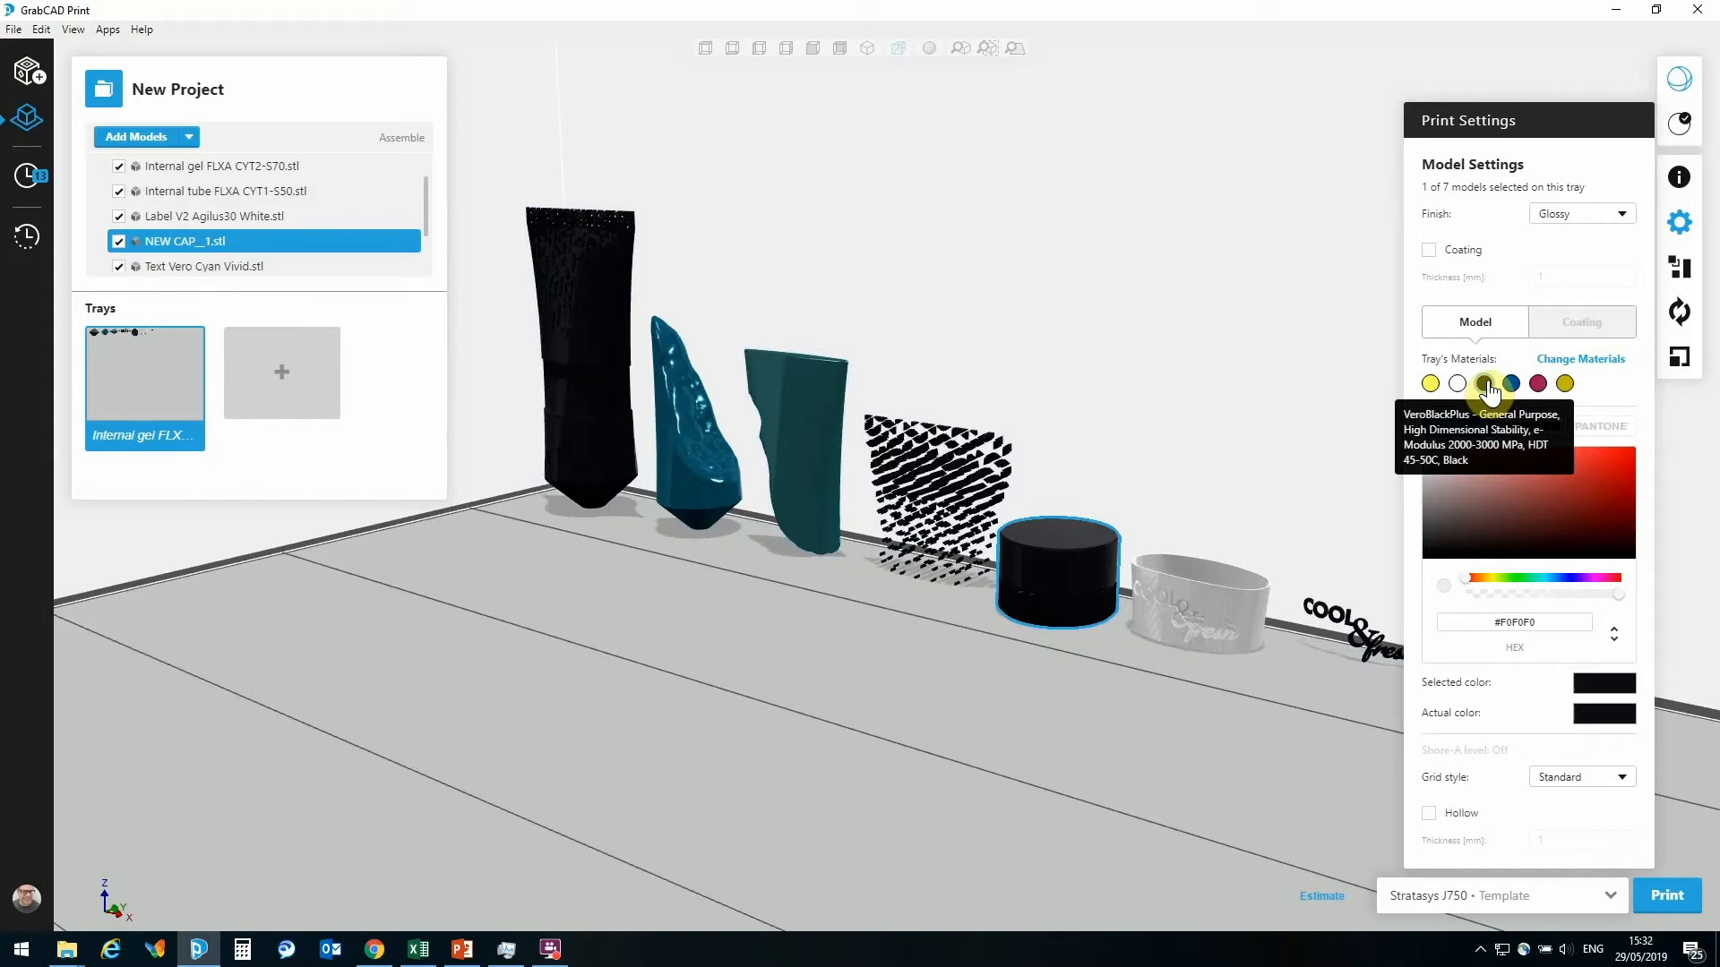
pyautogui.scroll(-2, 224, 278)
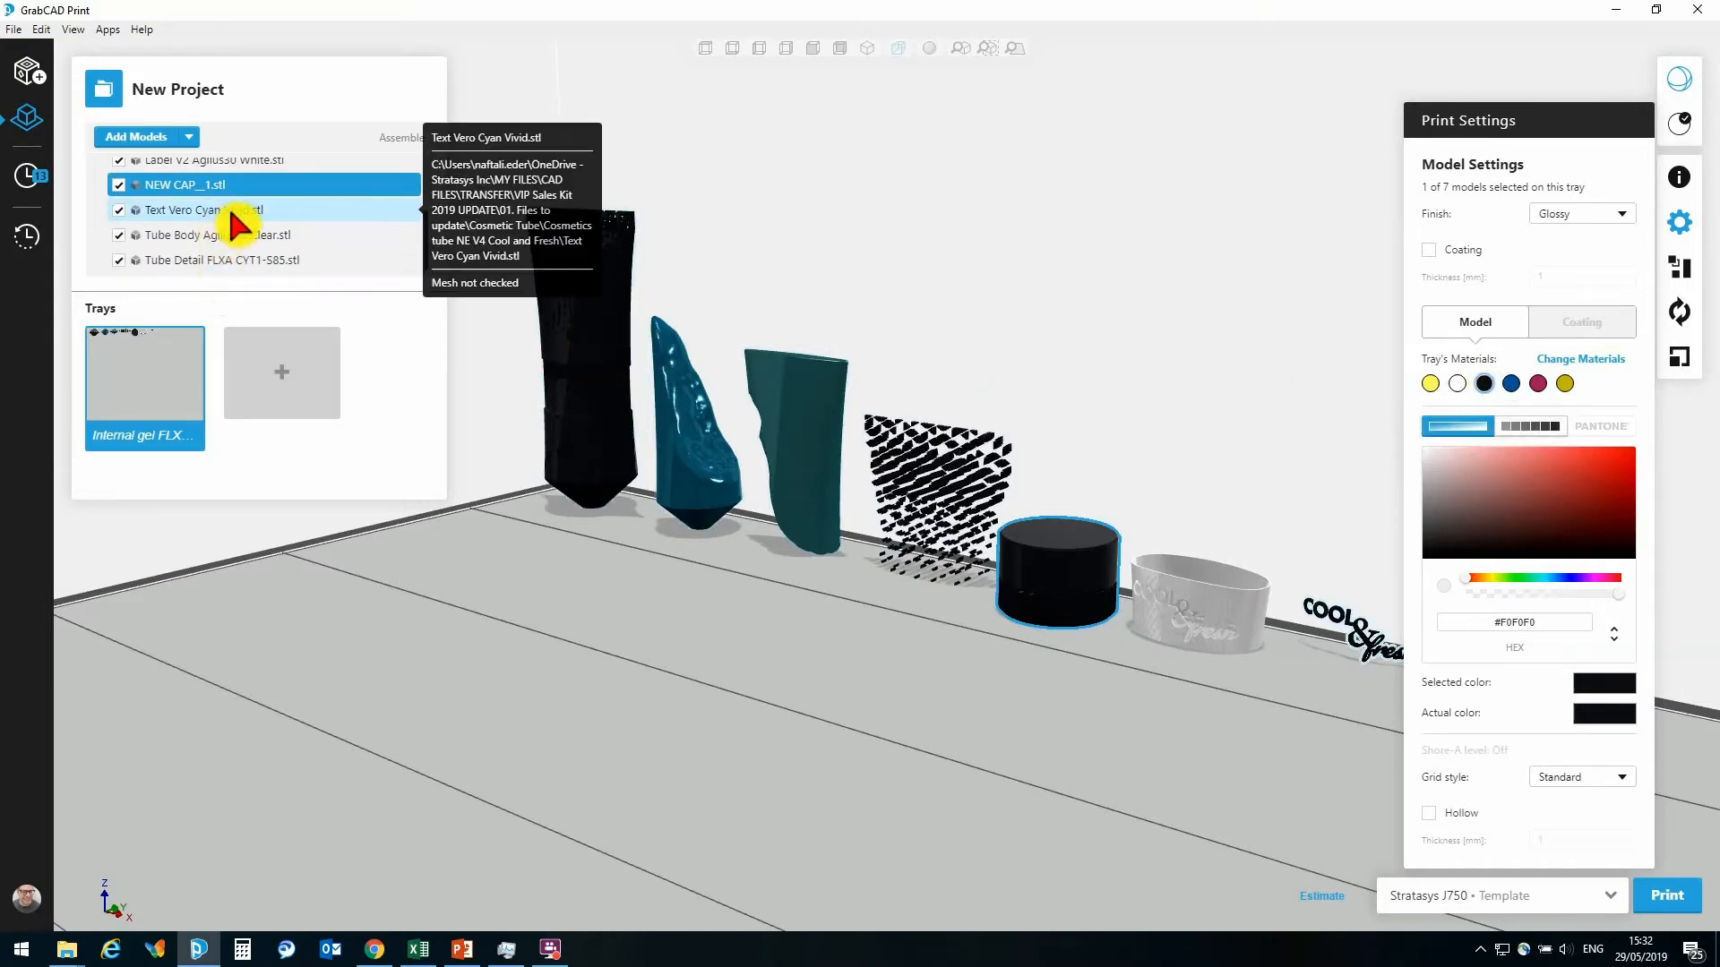
pyautogui.click(229, 208)
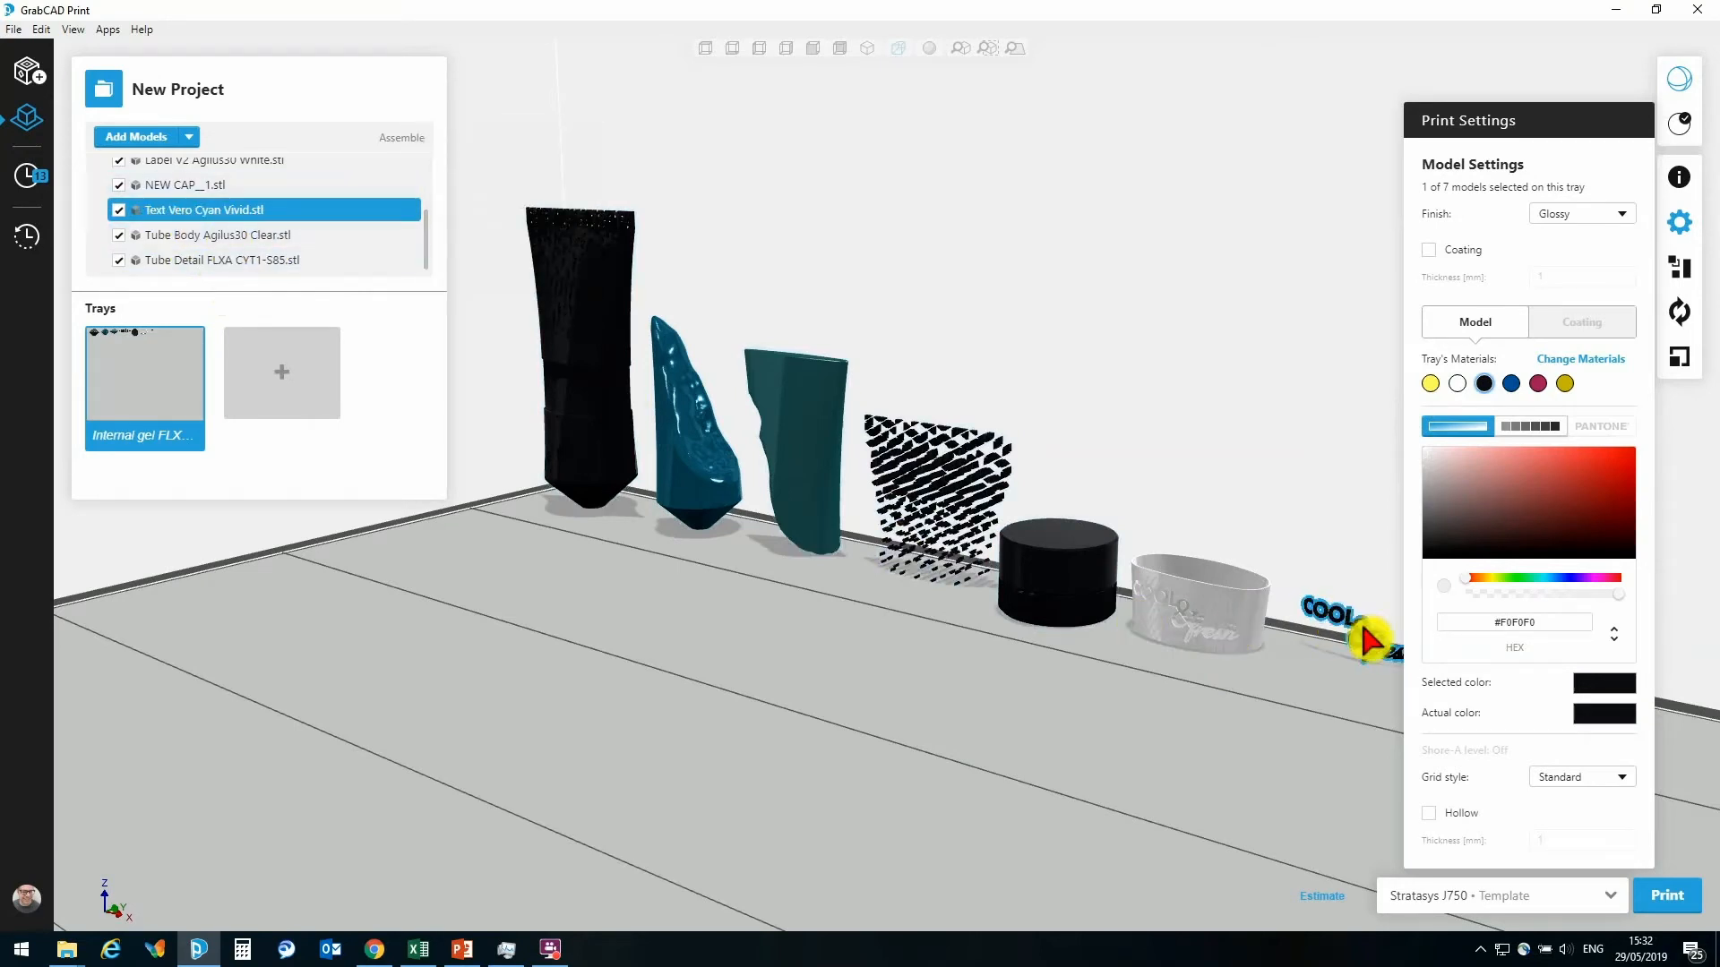
pyautogui.moveTo(1298, 622); pyautogui.dragTo(1243, 618, button='middle')
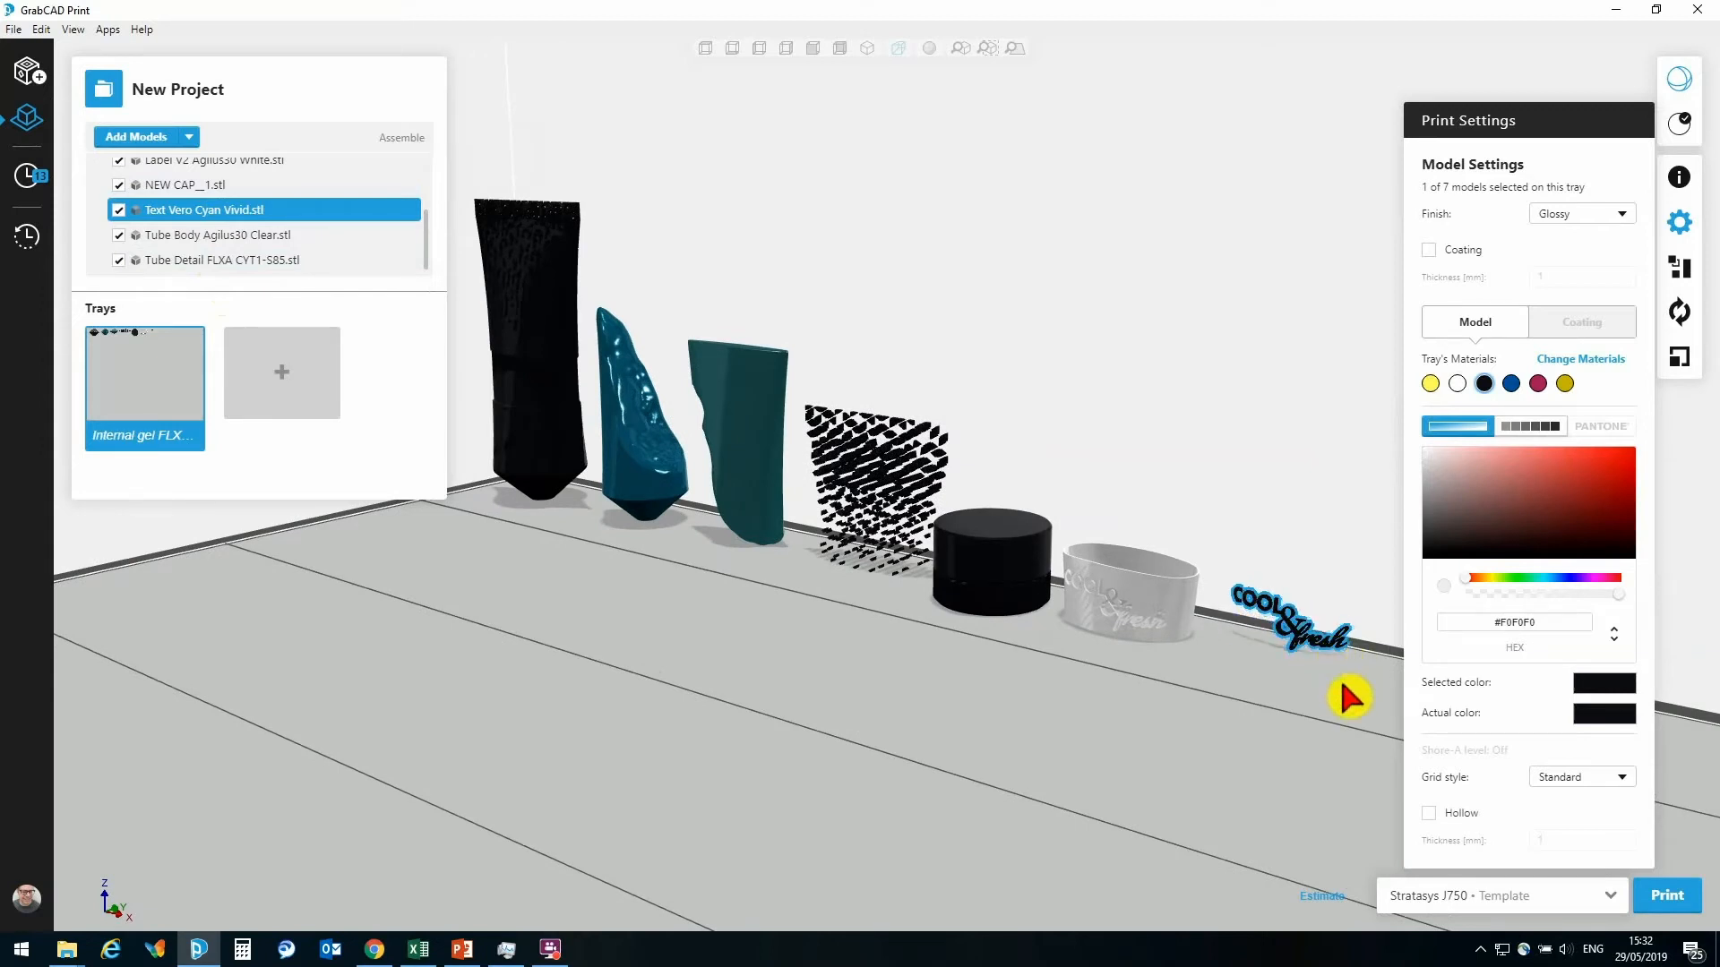
pyautogui.click(1512, 387)
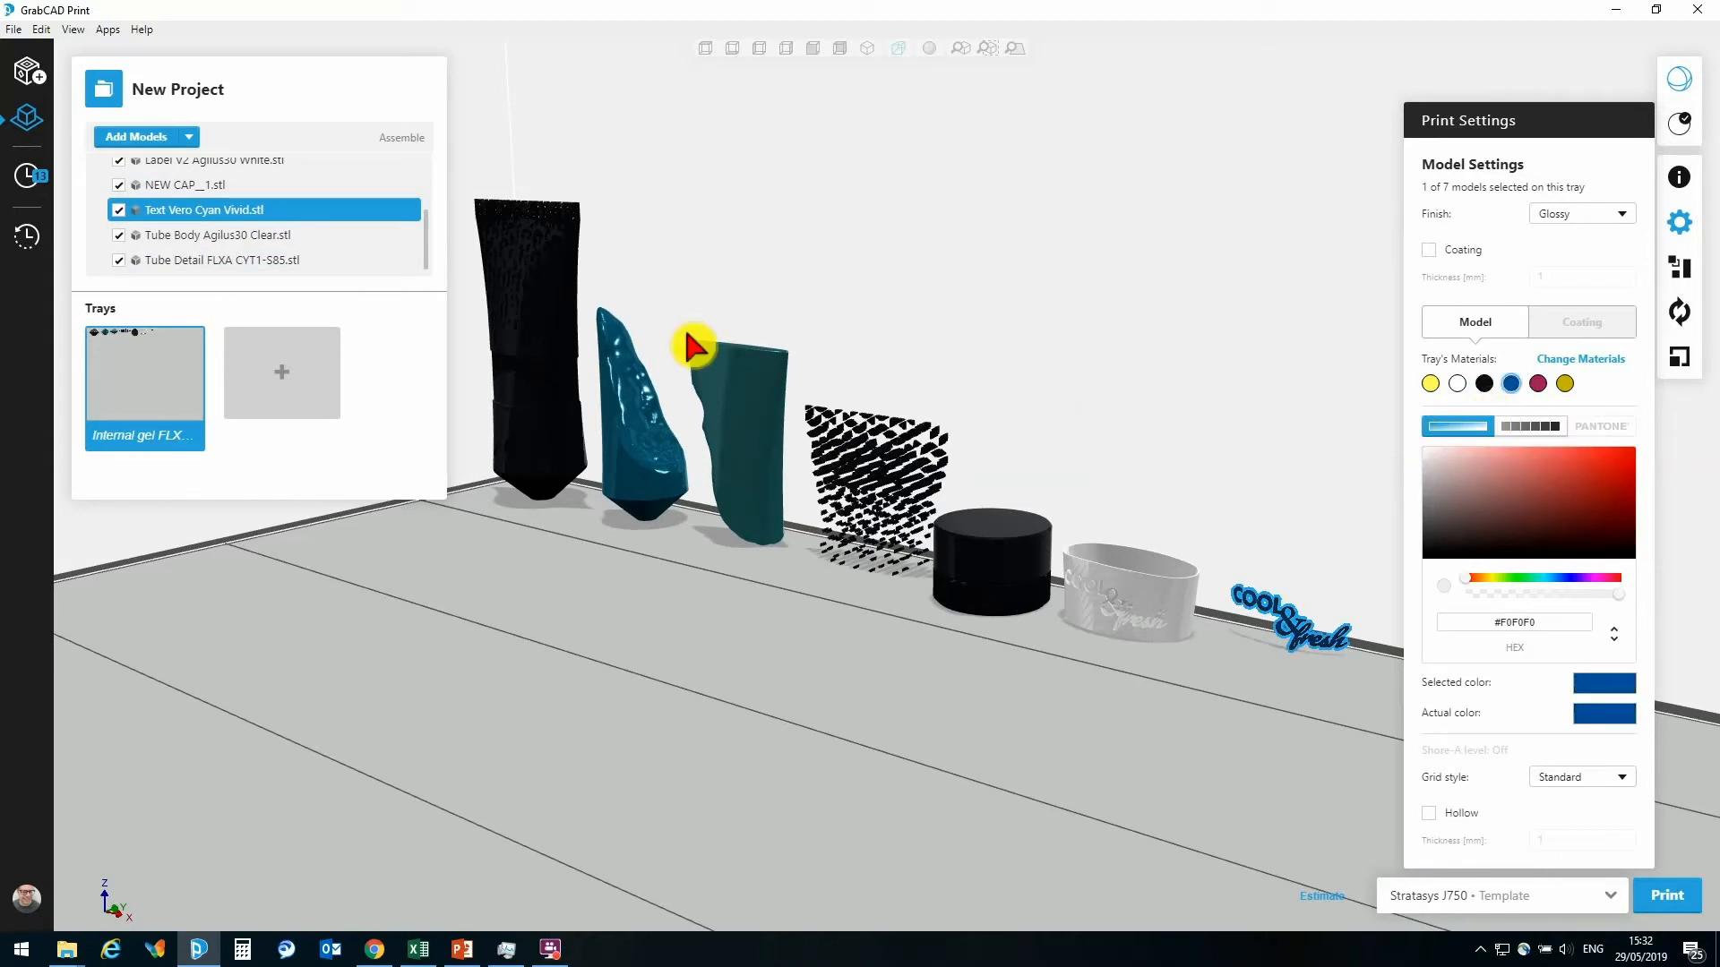
# Assign Agilus30Clear to the Tube Body Agilus30 Clear model
pyautogui.click(237, 242)
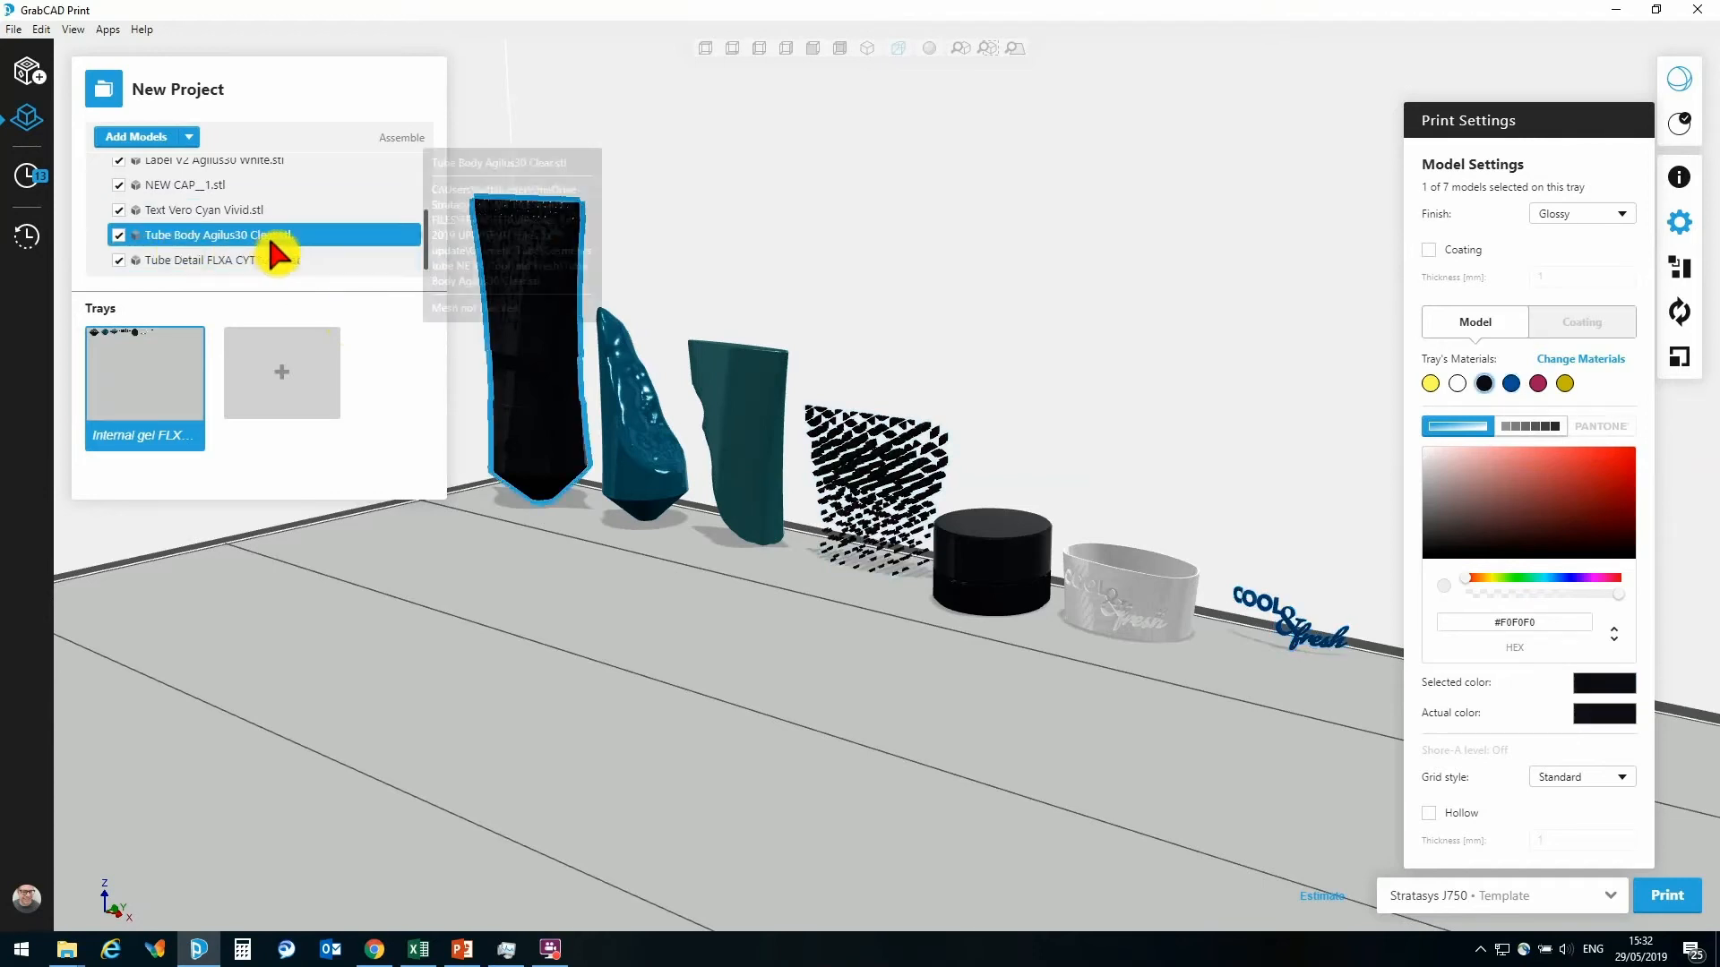
pyautogui.click(1430, 385)
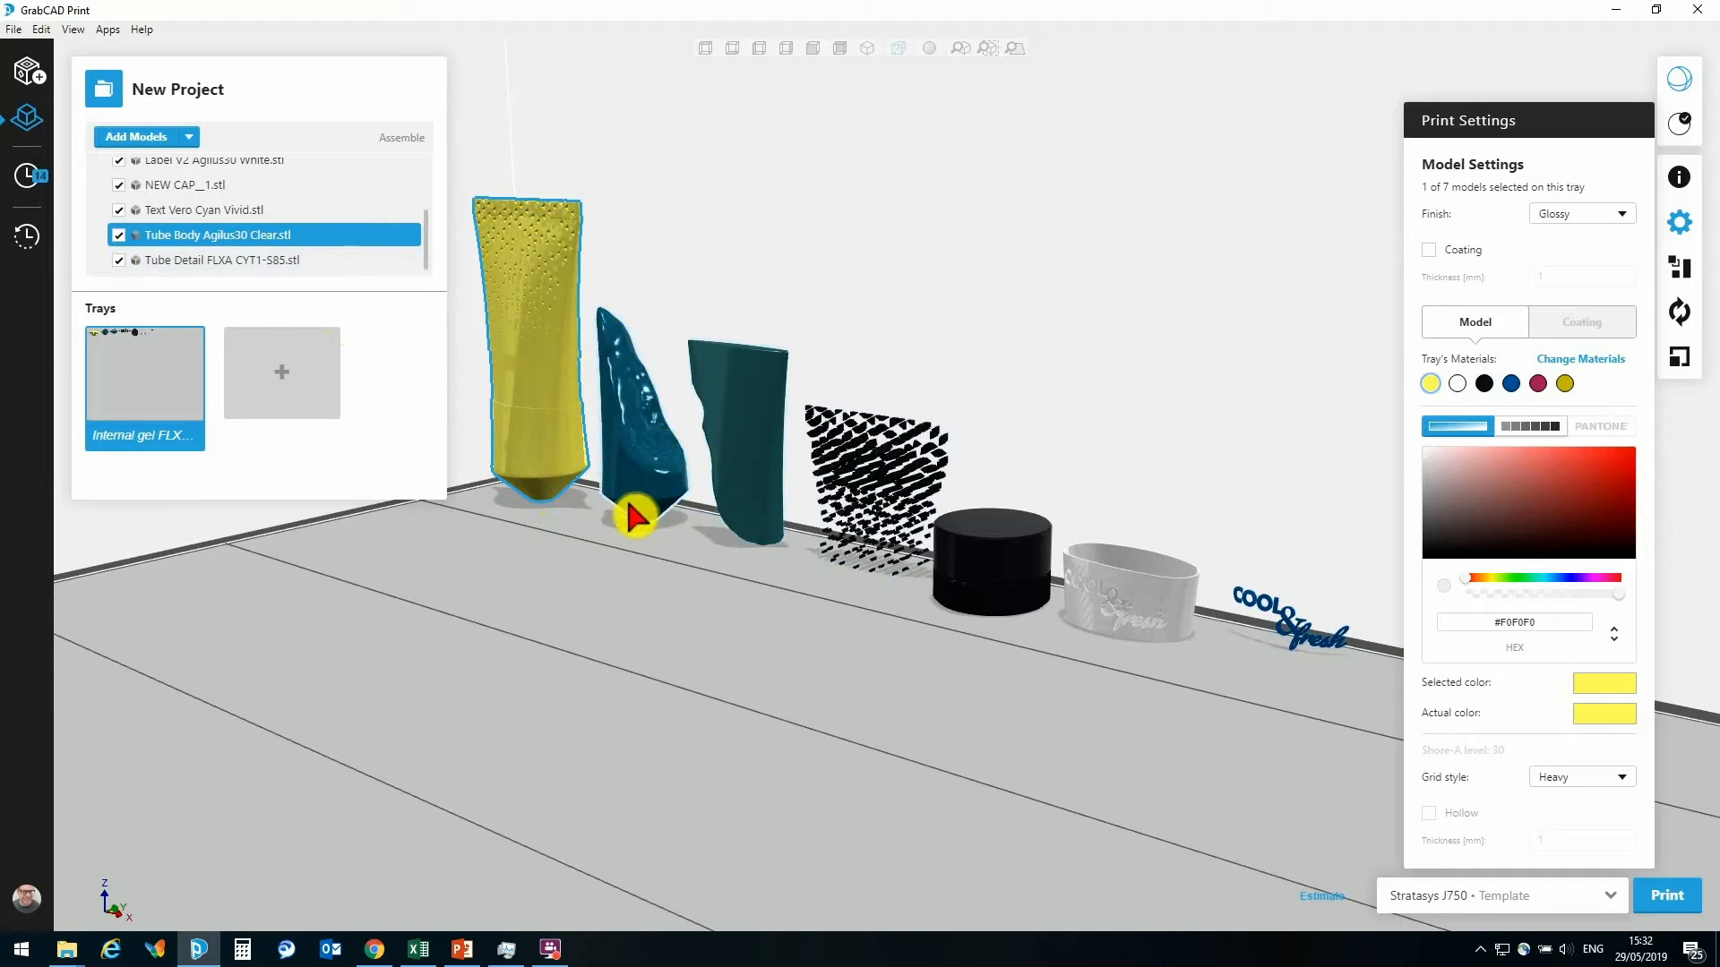
pyautogui.click(215, 260)
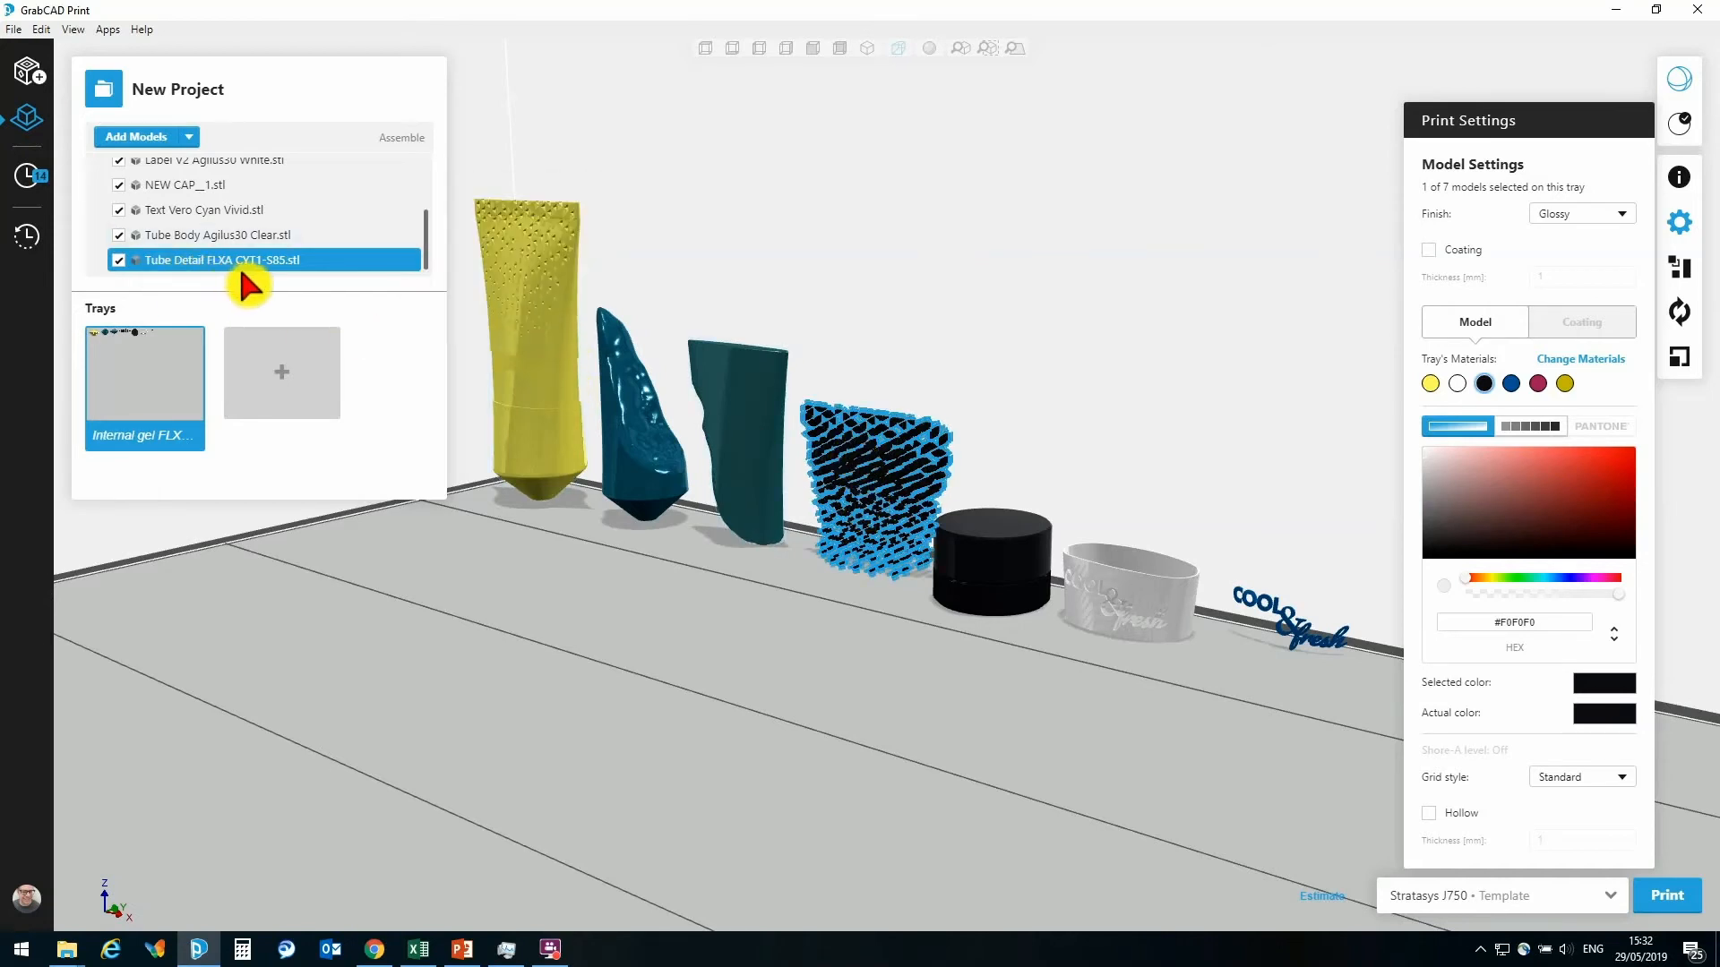
pyautogui.click(1538, 430)
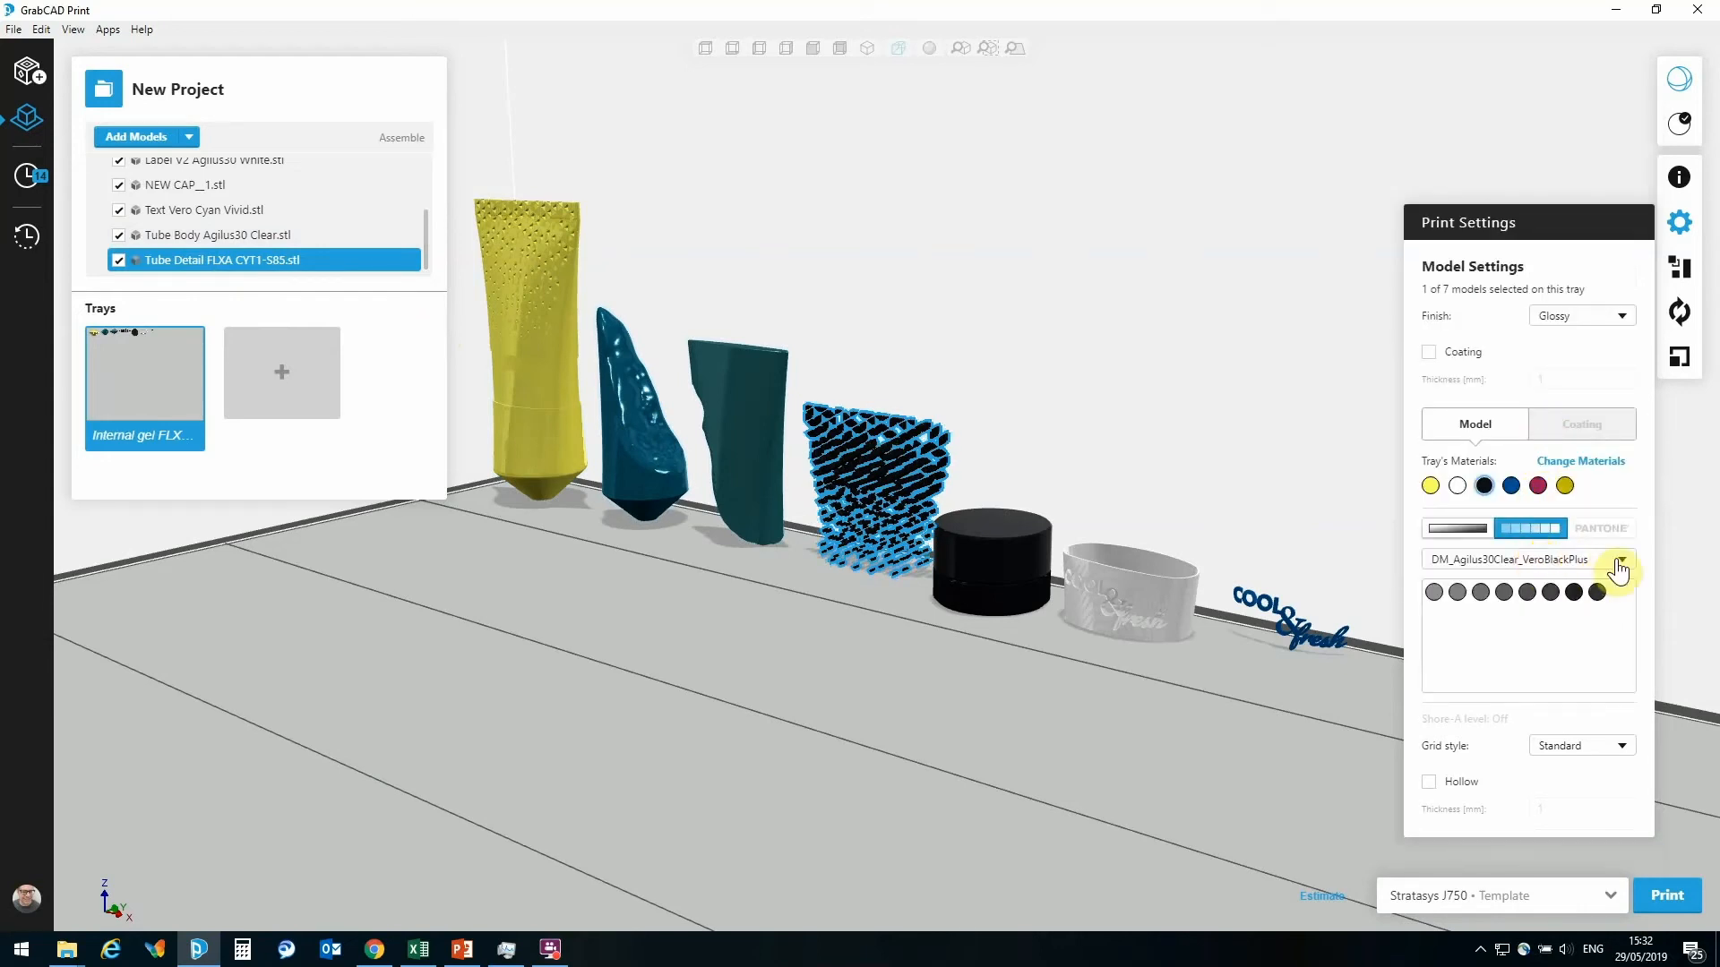
pyautogui.click(1623, 561)
pyautogui.scroll(-3, 1523, 643)
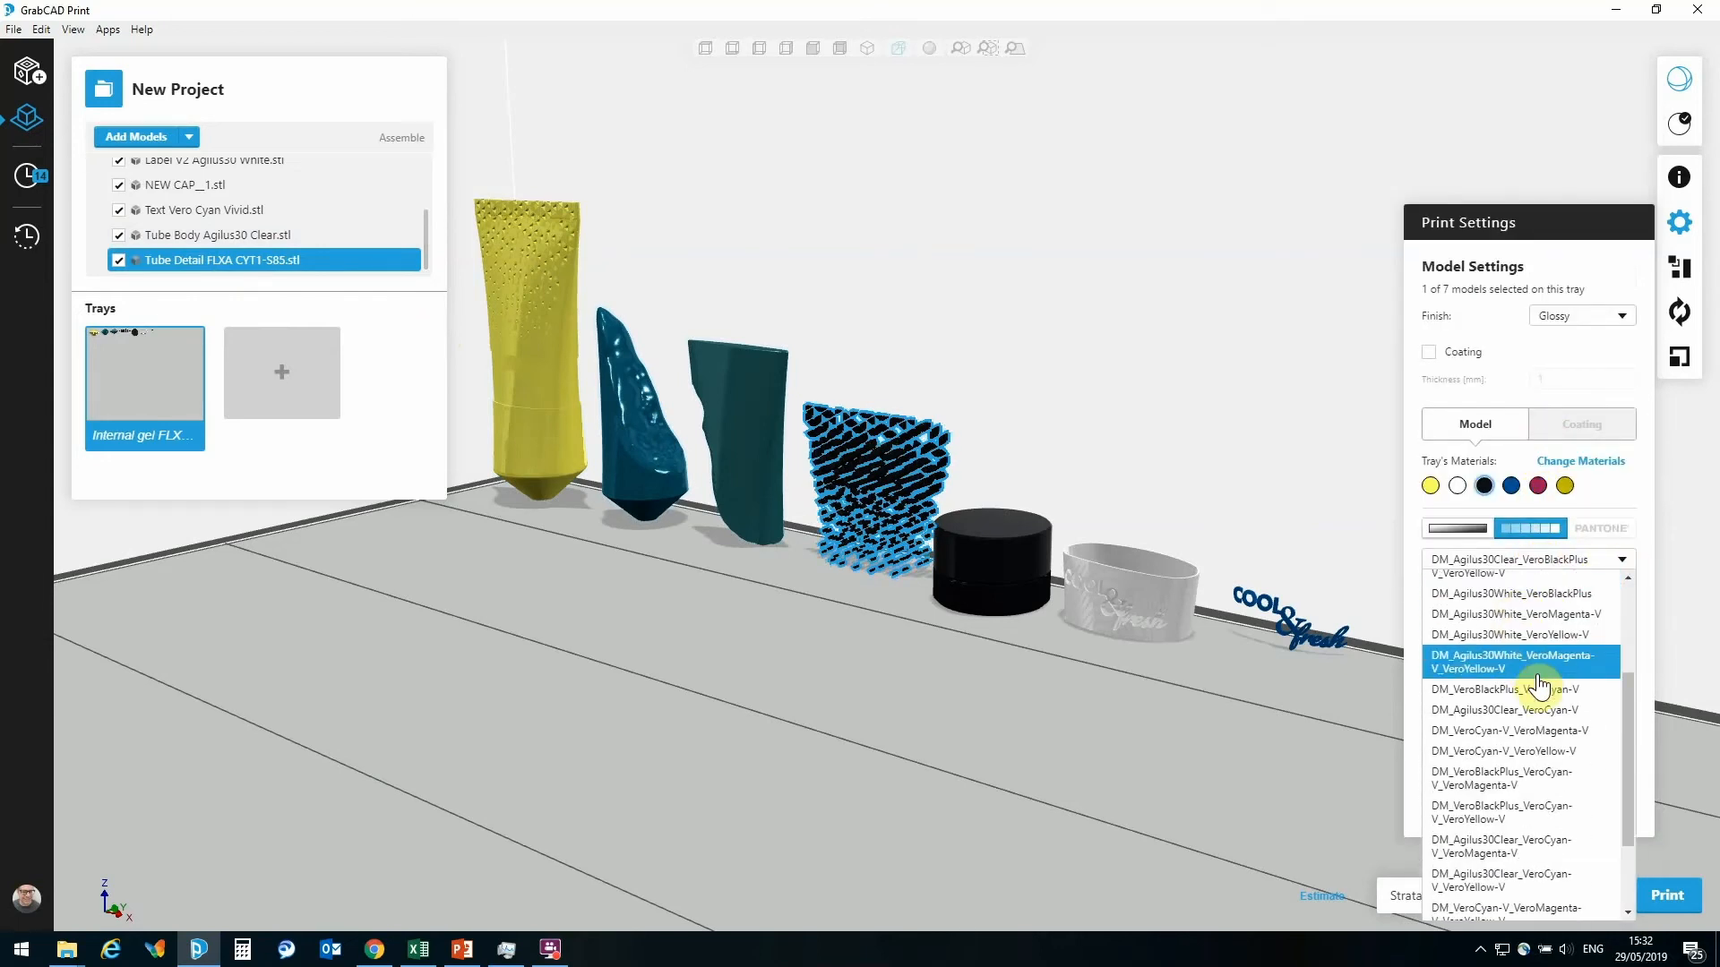
pyautogui.scroll(1, 1518, 633)
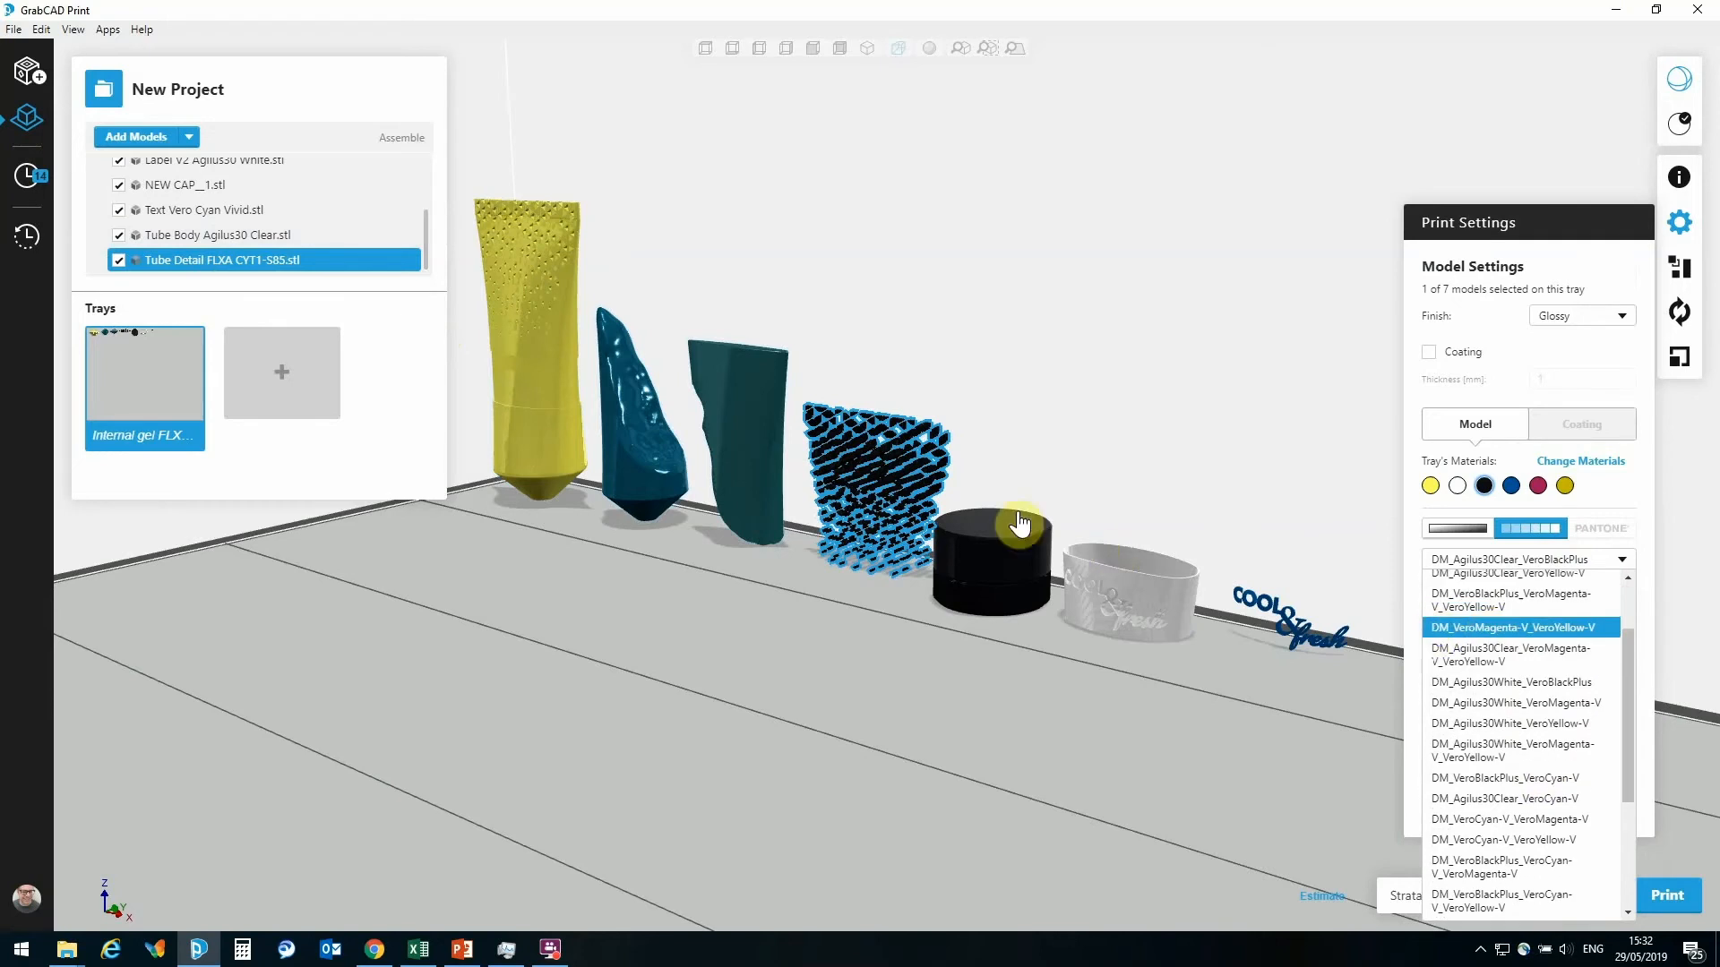
# Copy the print properties of the internal gel model and paste them onto the Tube Detail FLXA CYT1-S85 model
pyautogui.click(645, 462)
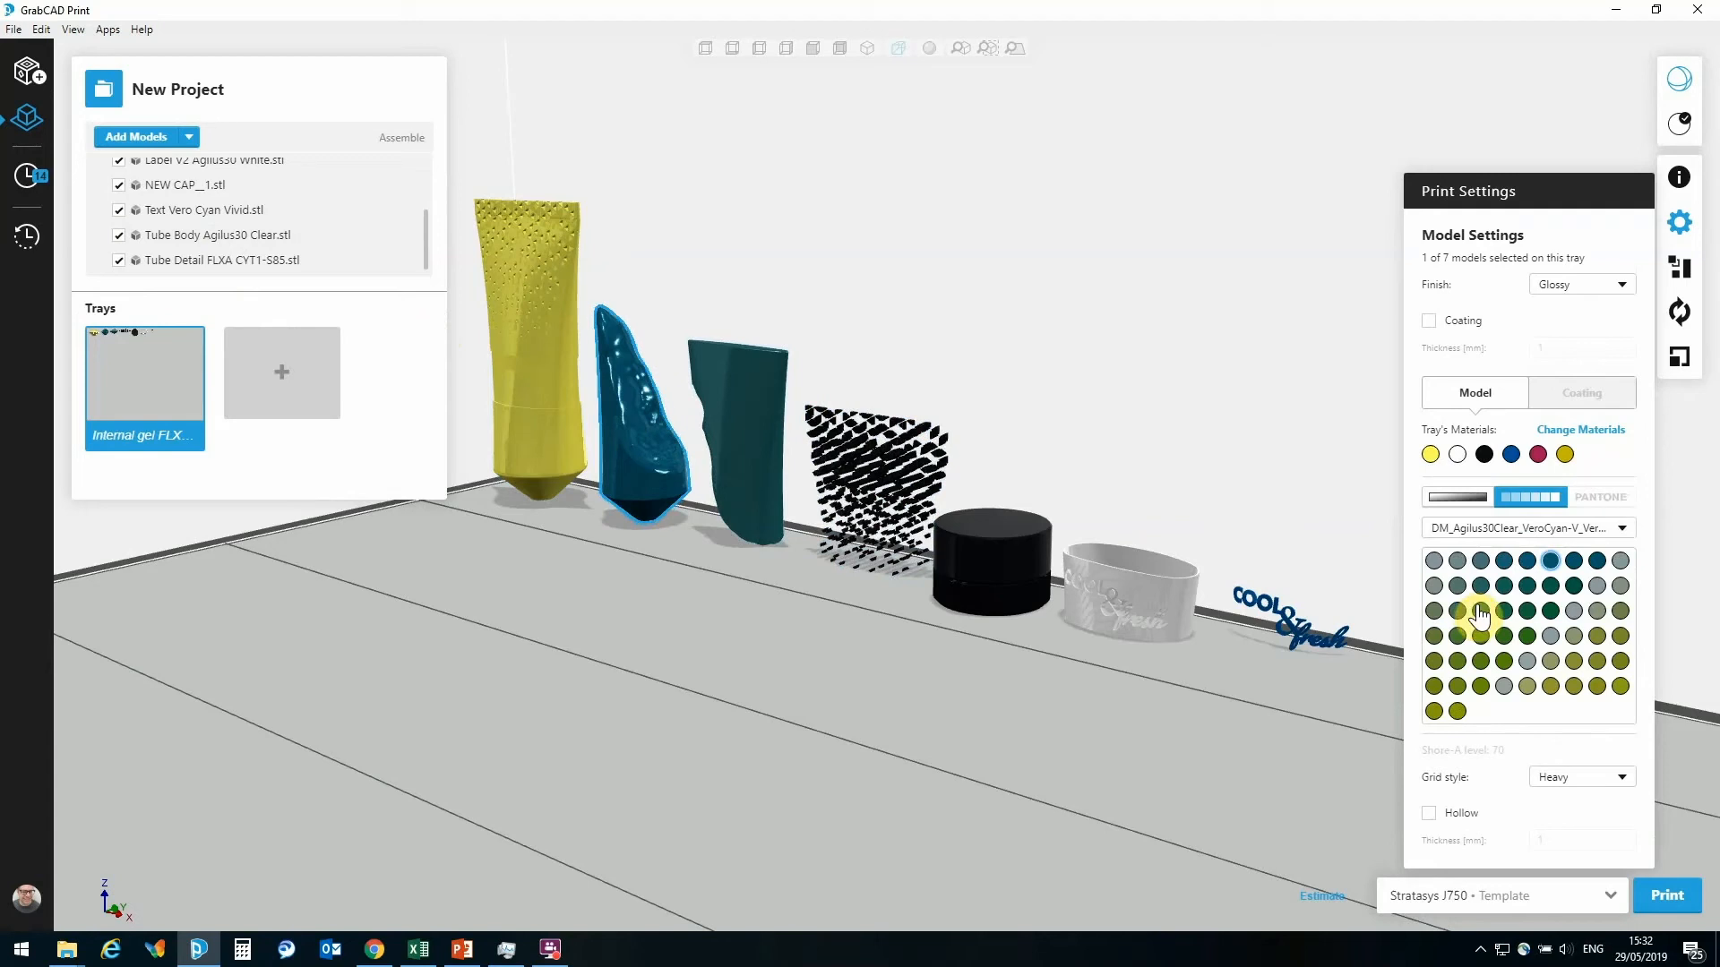
pyautogui.rightClick(647, 462)
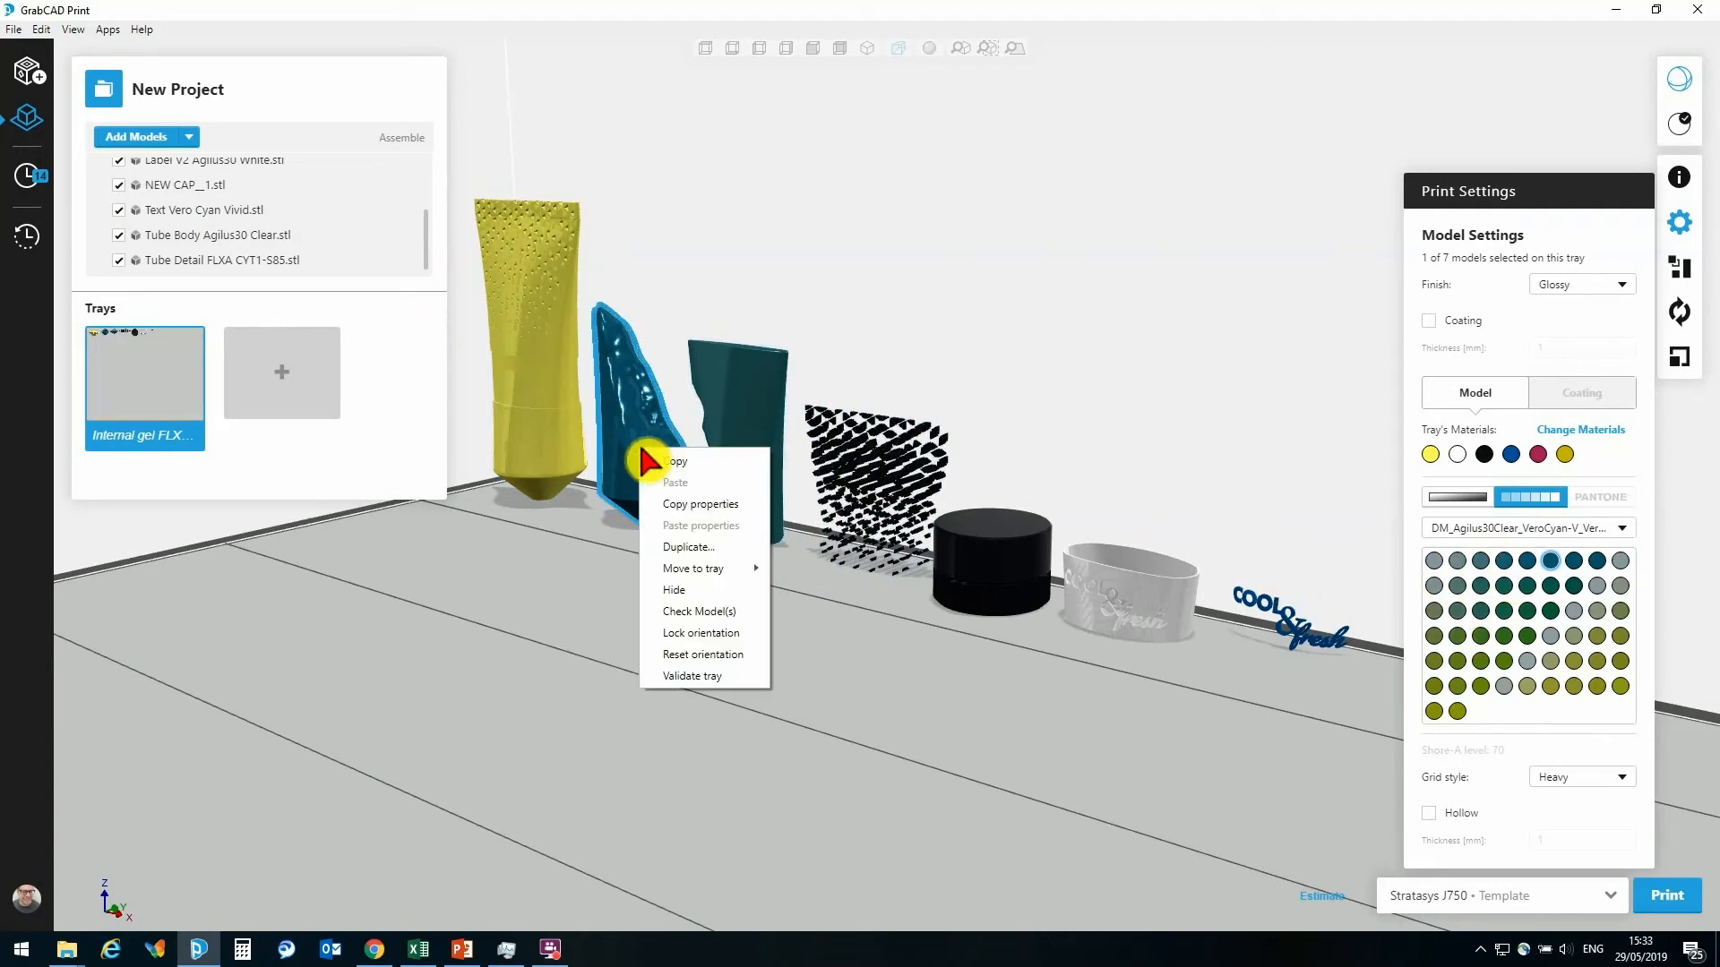
pyautogui.click(674, 507)
pyautogui.click(882, 493)
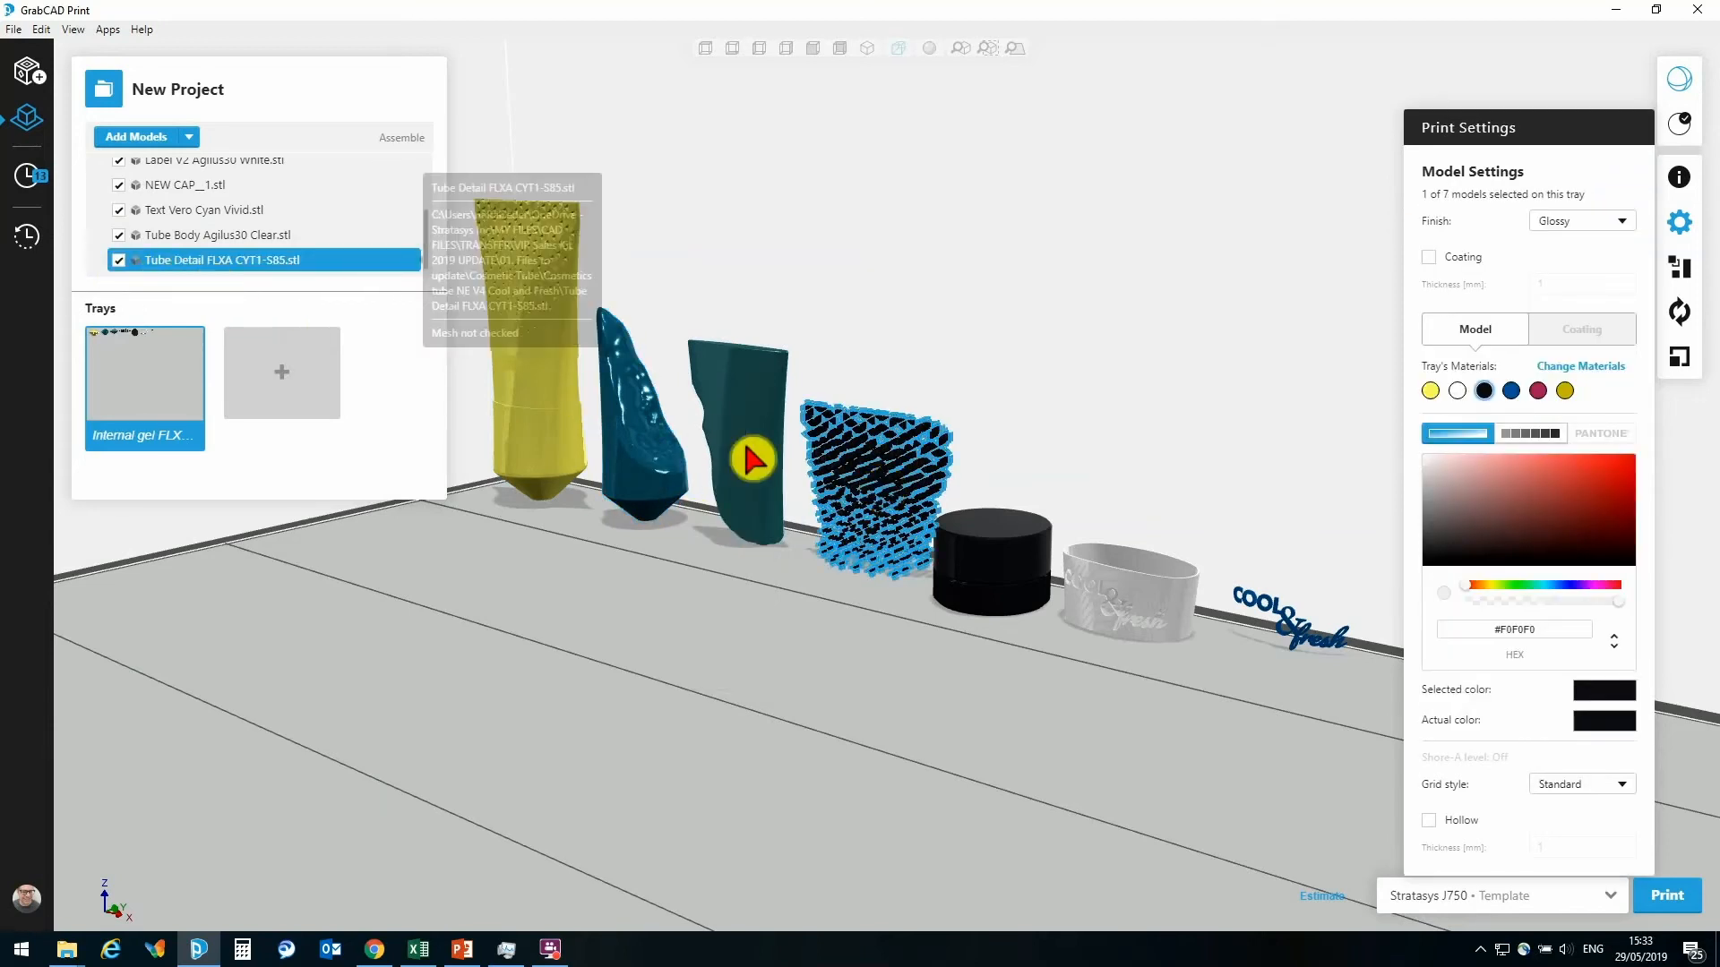
pyautogui.rightClick(851, 461)
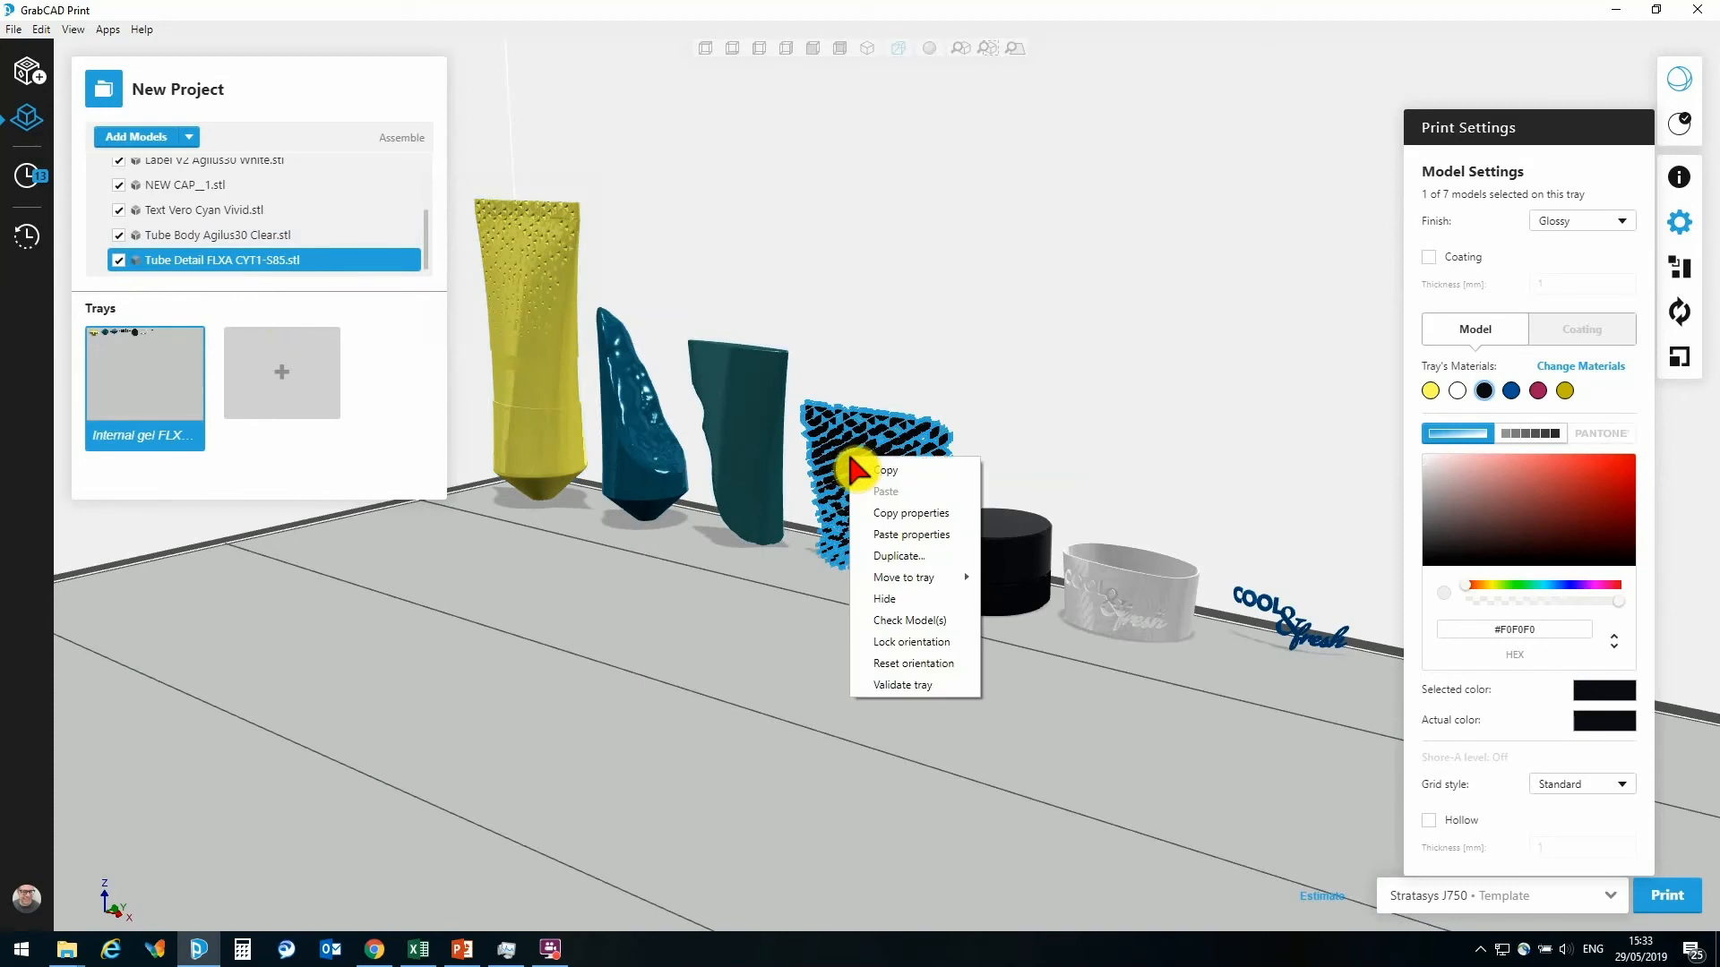
pyautogui.click(912, 538)
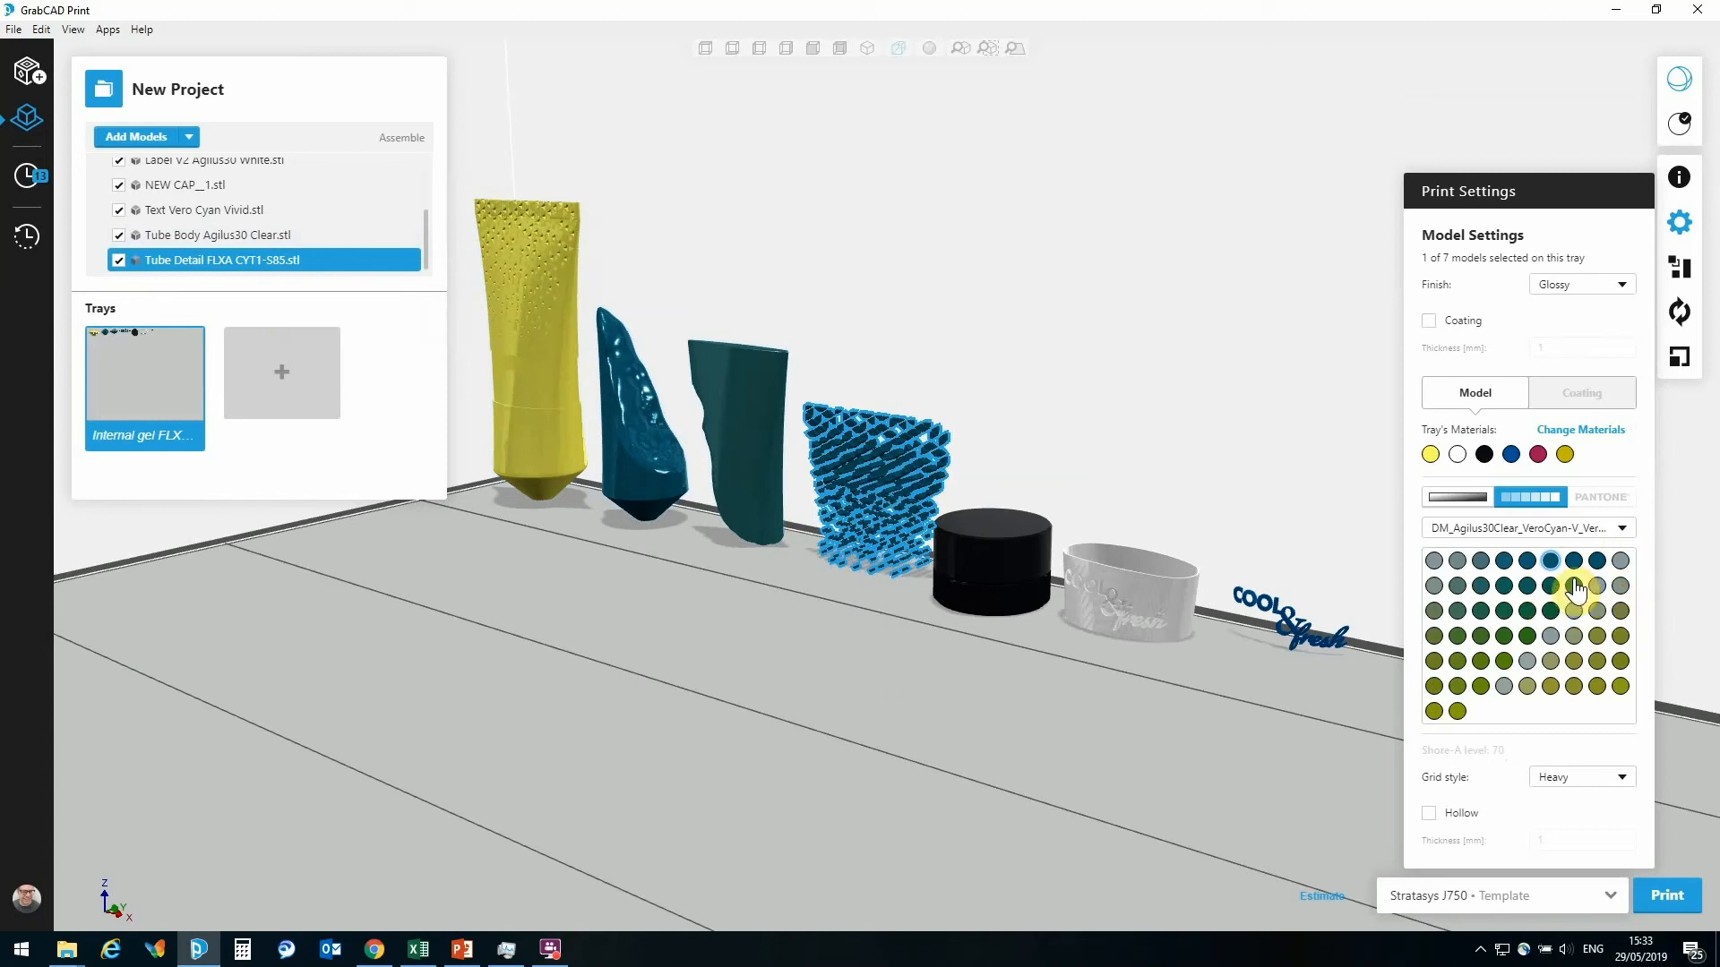
# Set the tube detail's digital material to FLXA-CYT1-S85-DM_vivid with Shore-A 85 and deselect the model
pyautogui.moveTo(1595, 573)
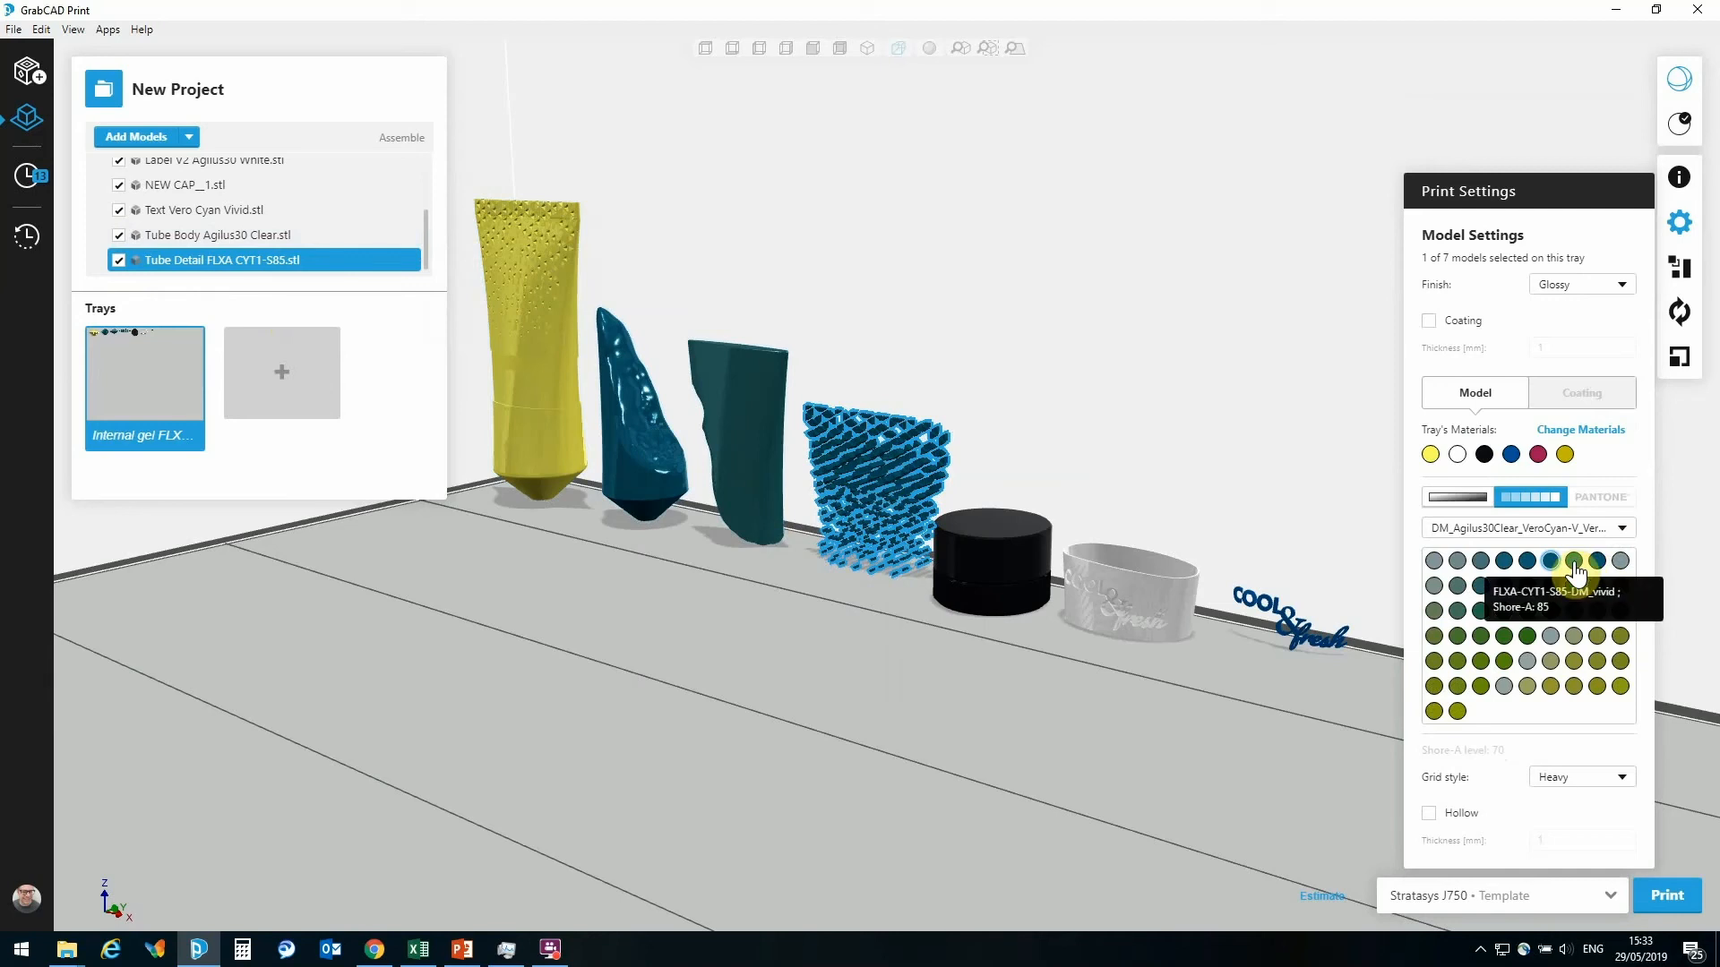
pyautogui.click(1575, 564)
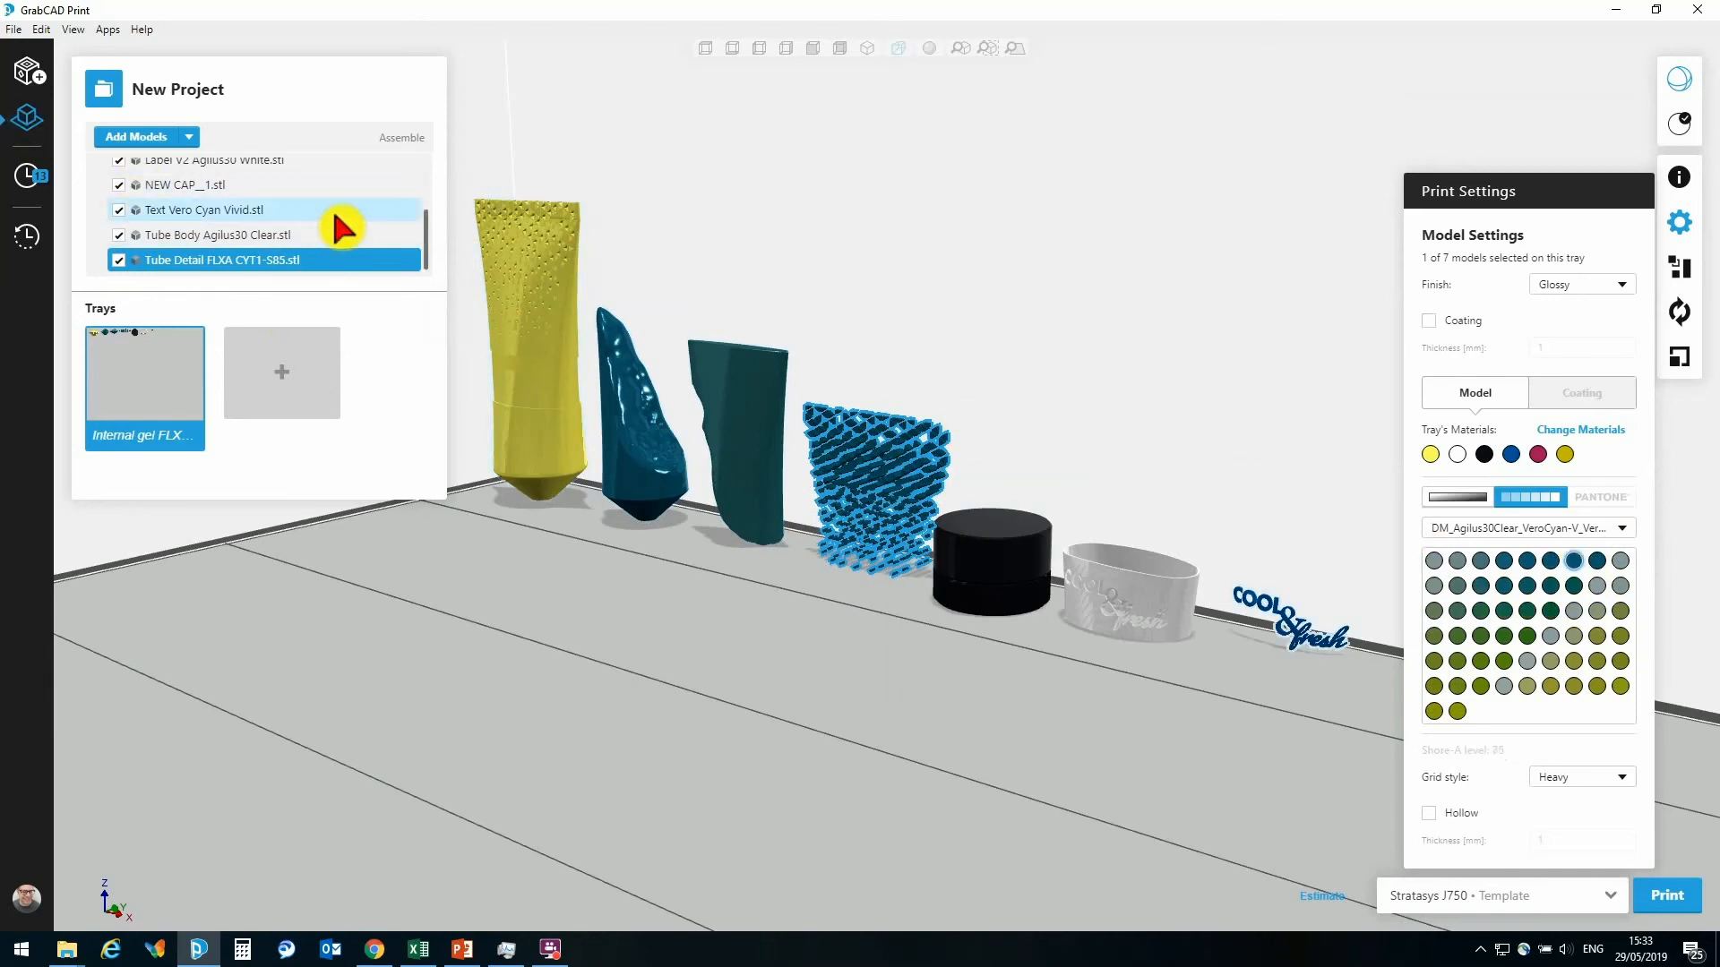
pyautogui.click(980, 342)
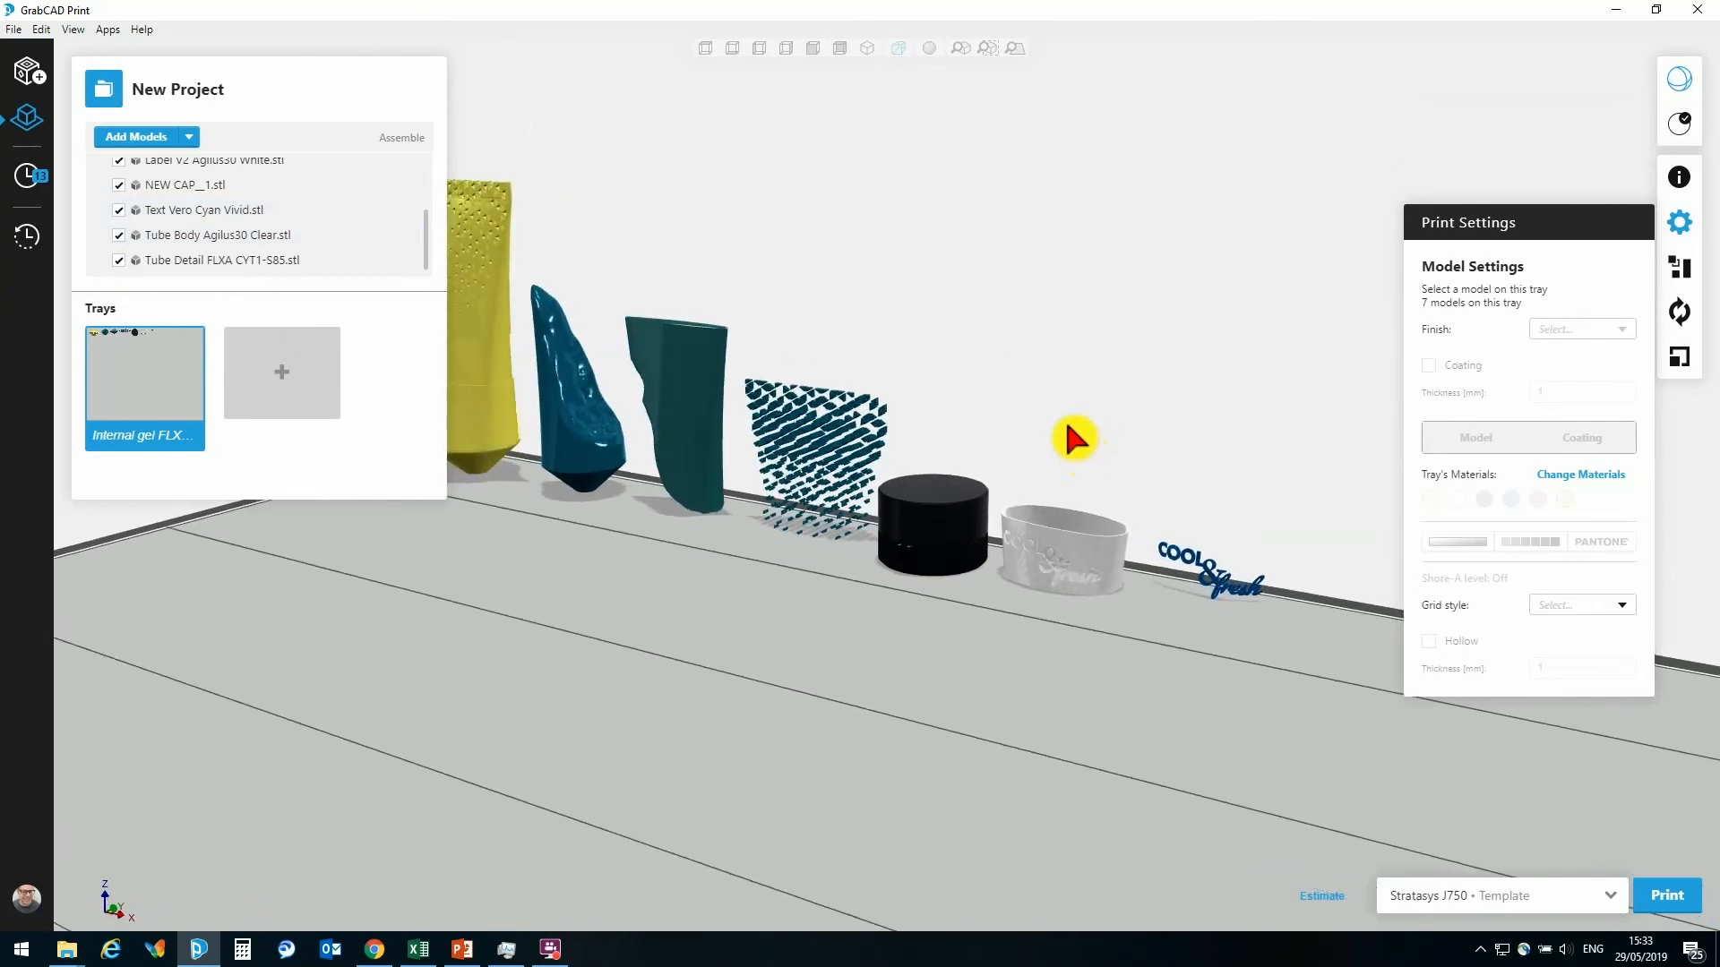
# Combine the separate tube parts on the tray into their assembled arrangement
pyautogui.scroll(3, 247, 224)
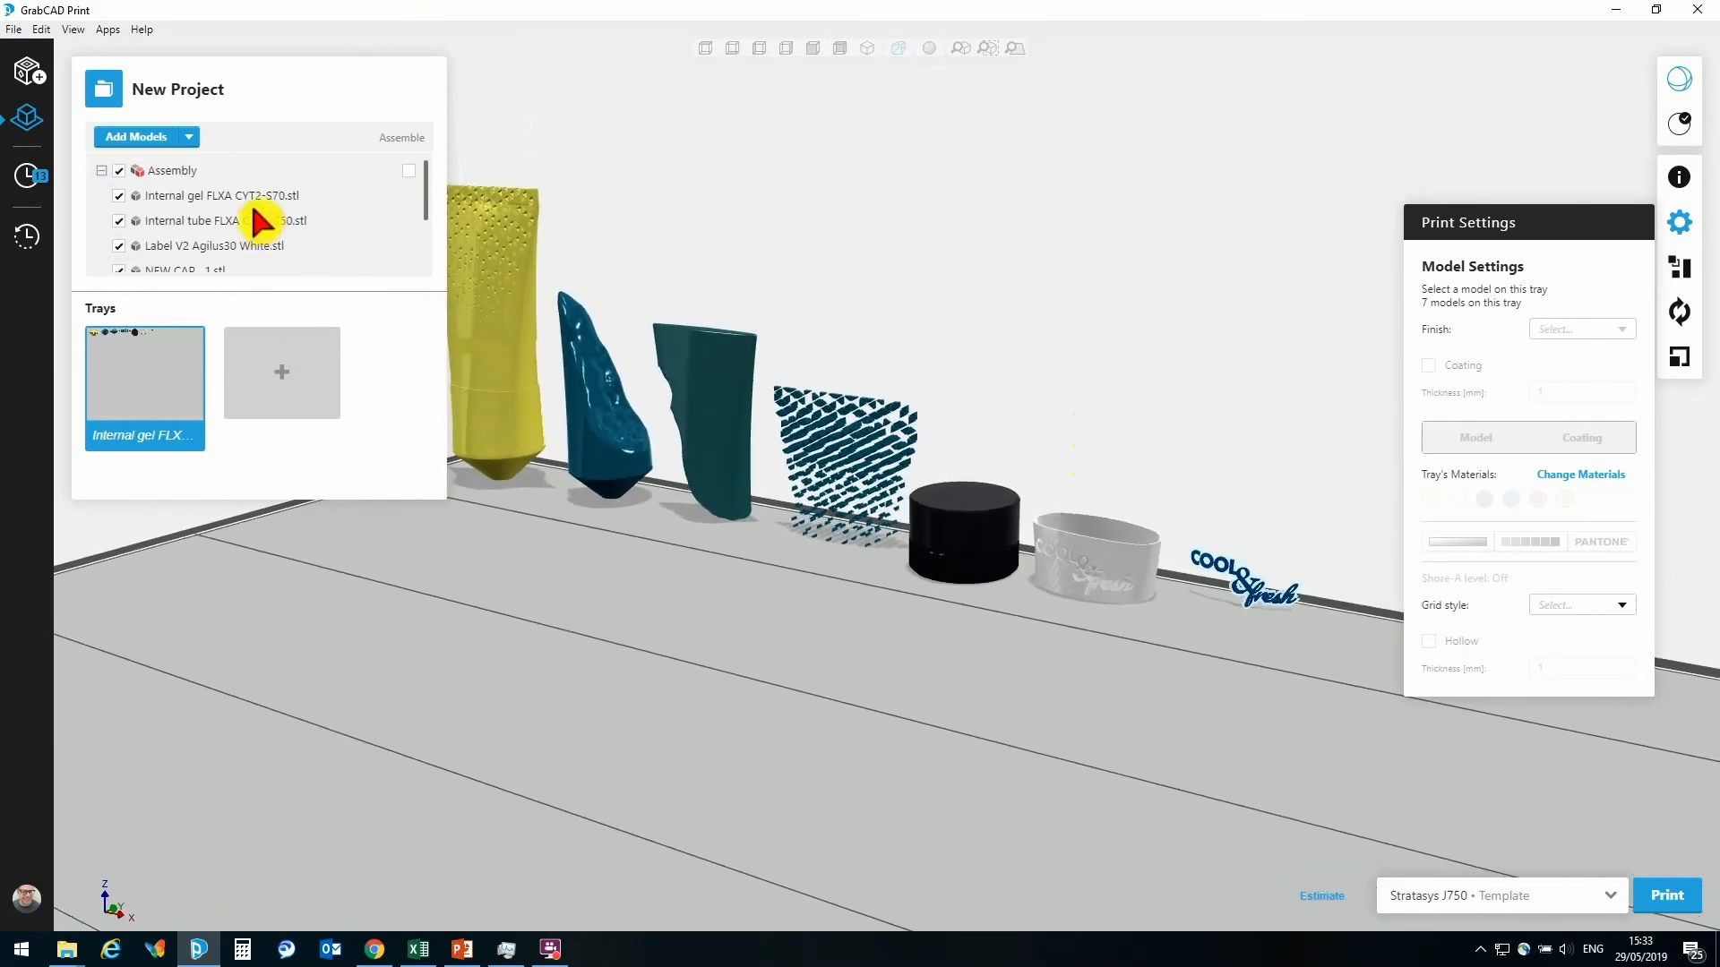
pyautogui.click(199, 179)
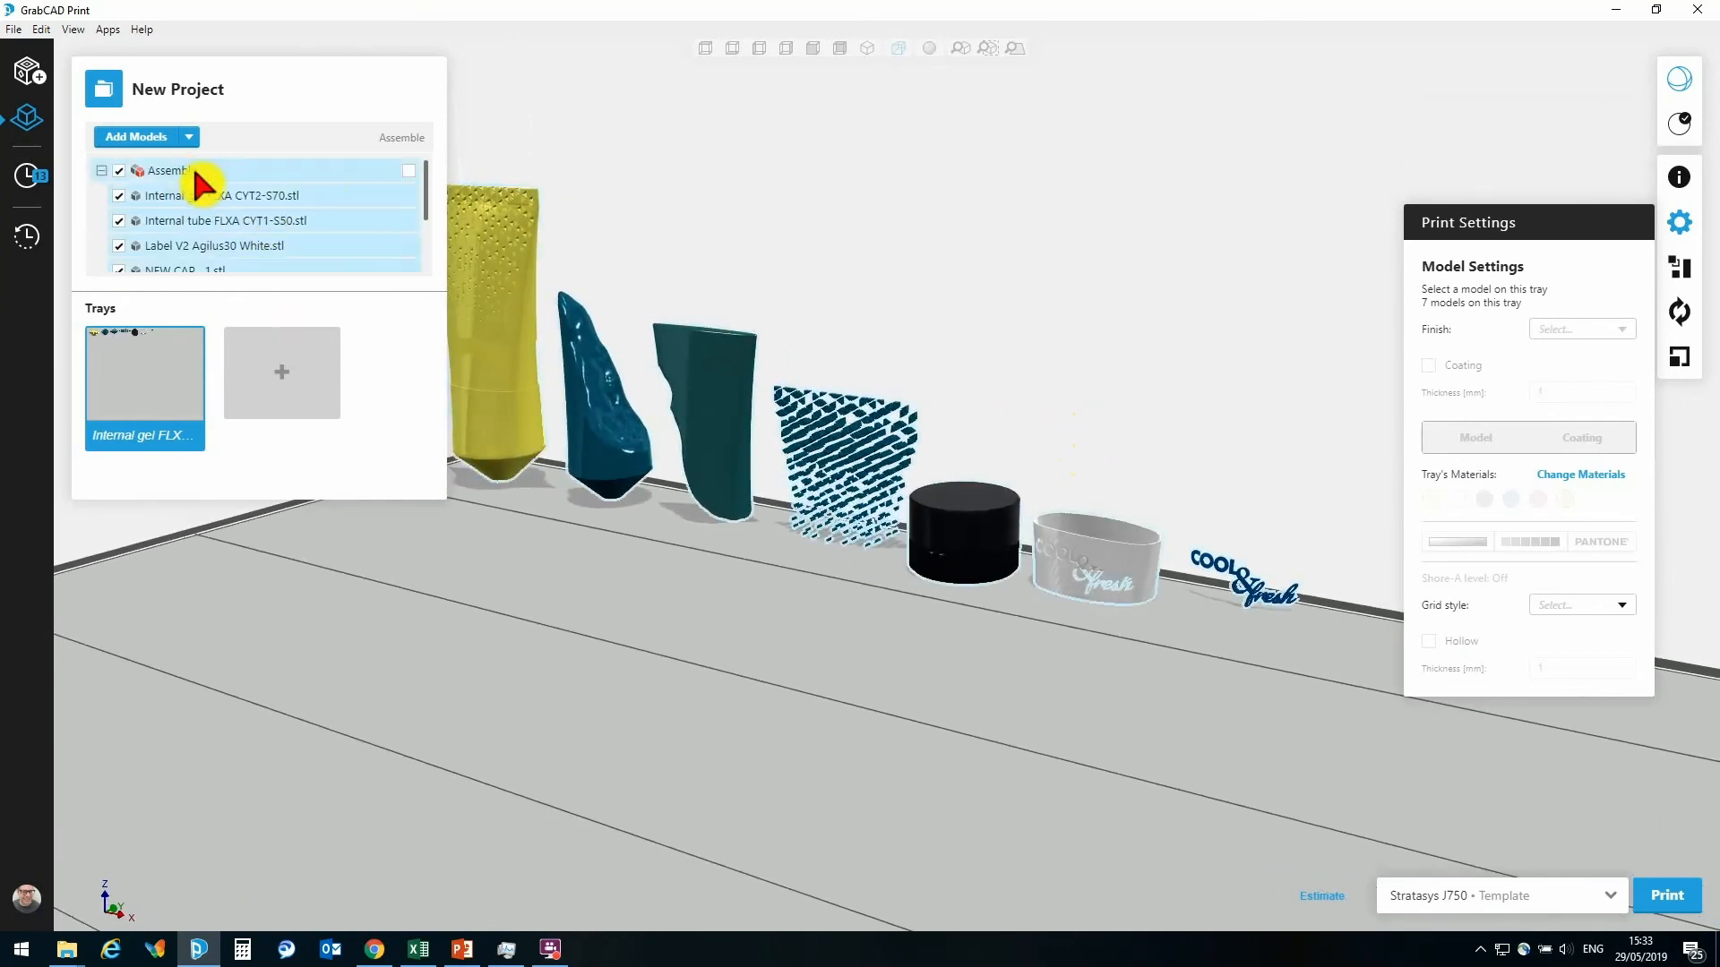
pyautogui.click(410, 174)
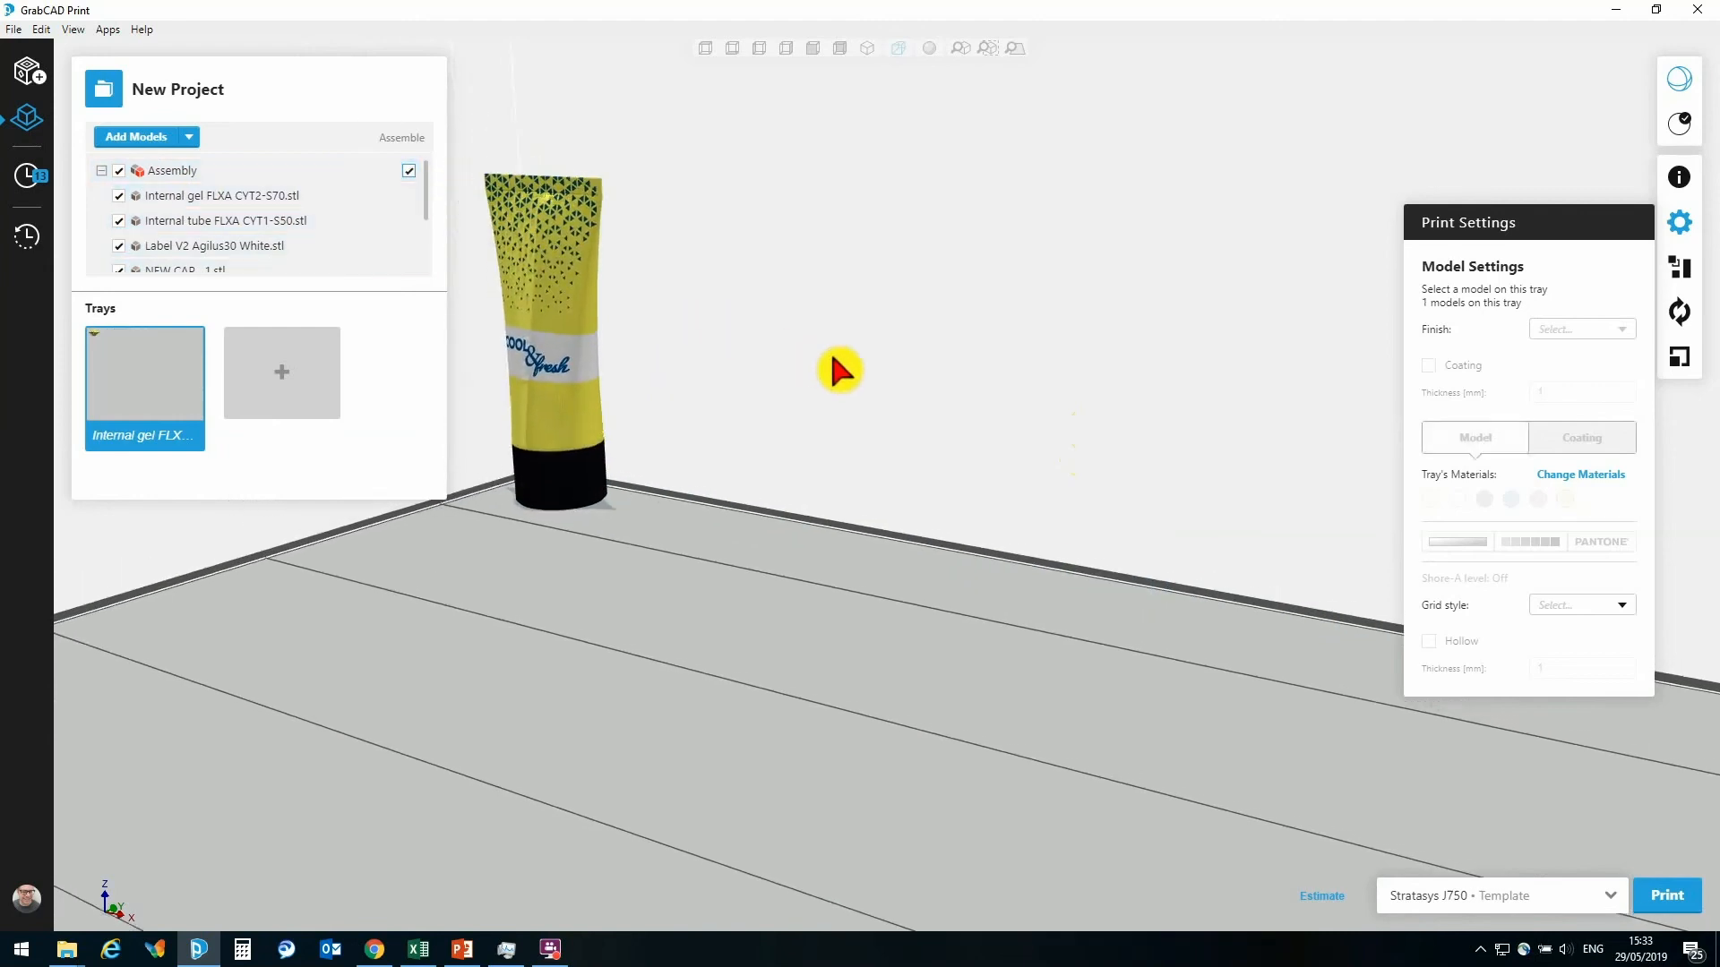
# Lay the whole assembly down on the tray by rotating it +90° about Y and +90° about X
pyautogui.moveTo(880, 371); pyautogui.dragTo(726, 445, button='middle')
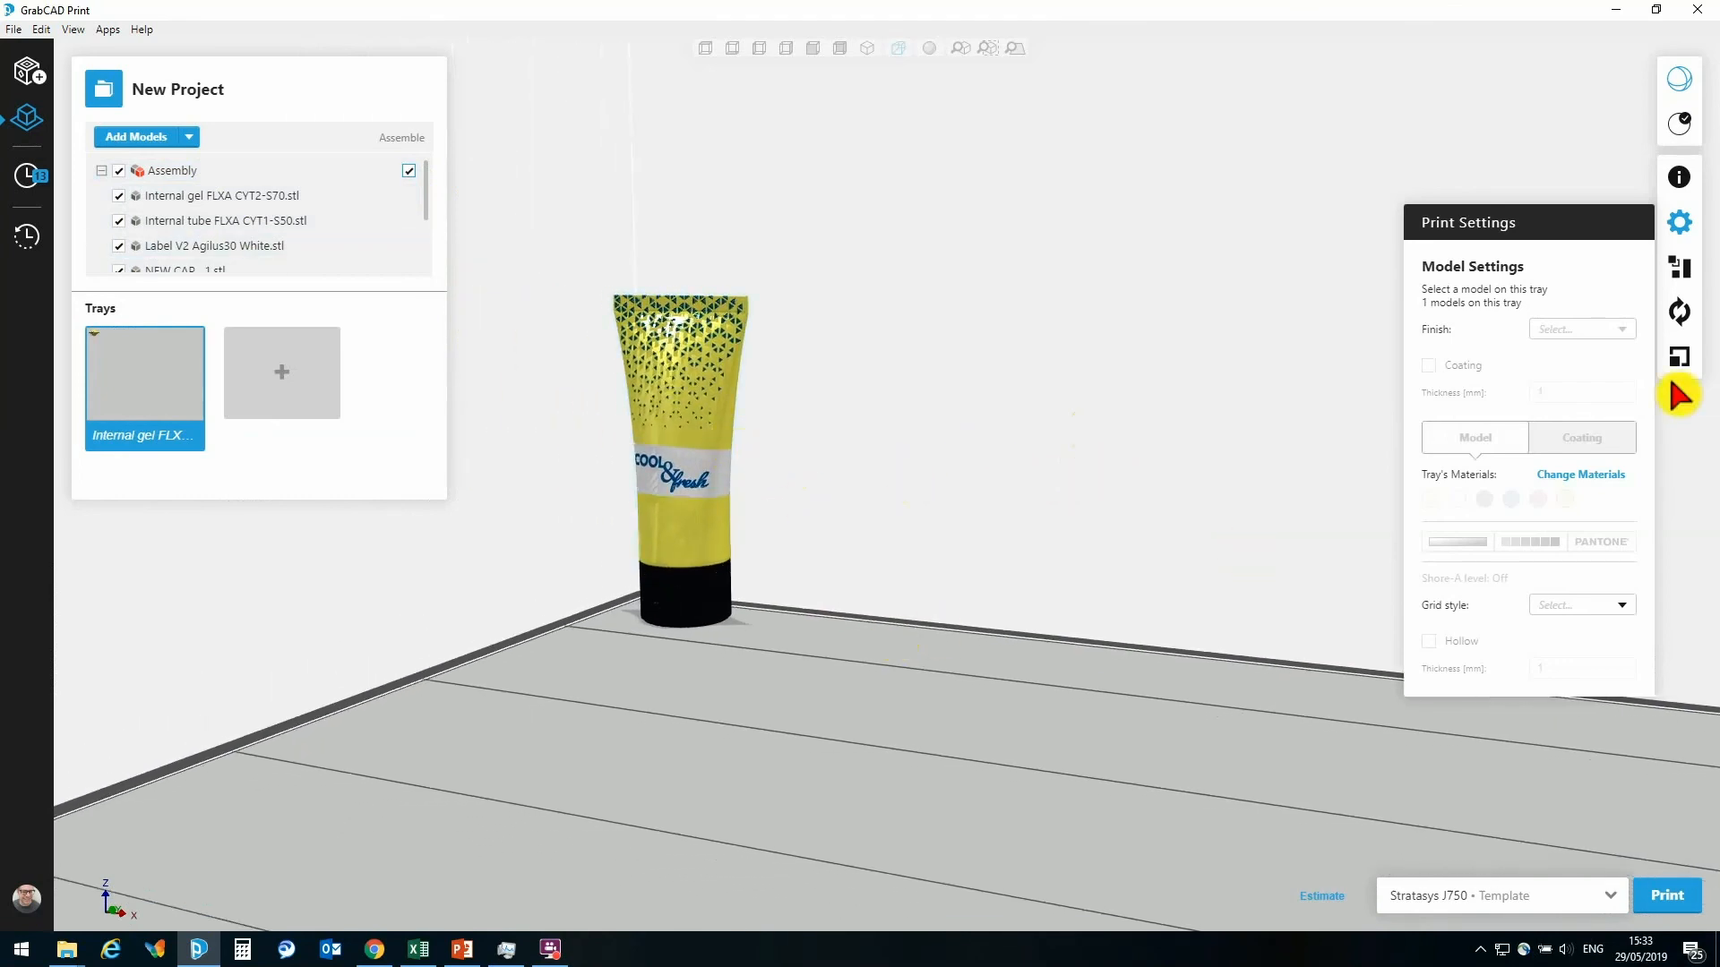
pyautogui.click(1677, 320)
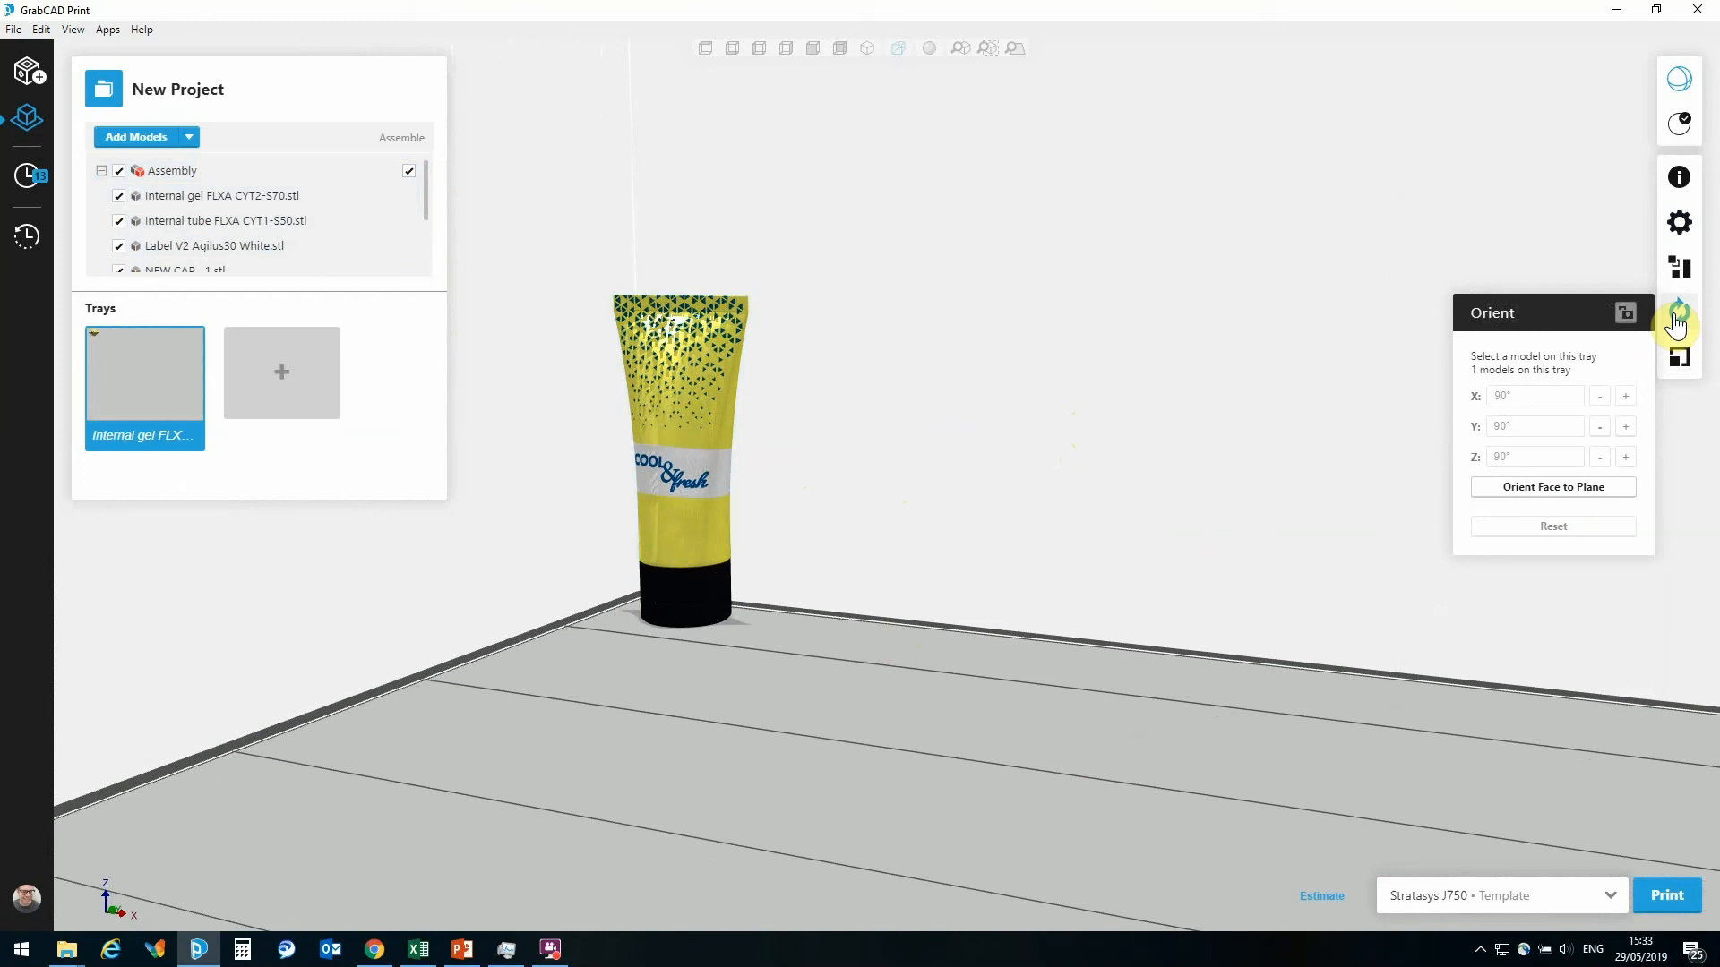
pyautogui.click(170, 172)
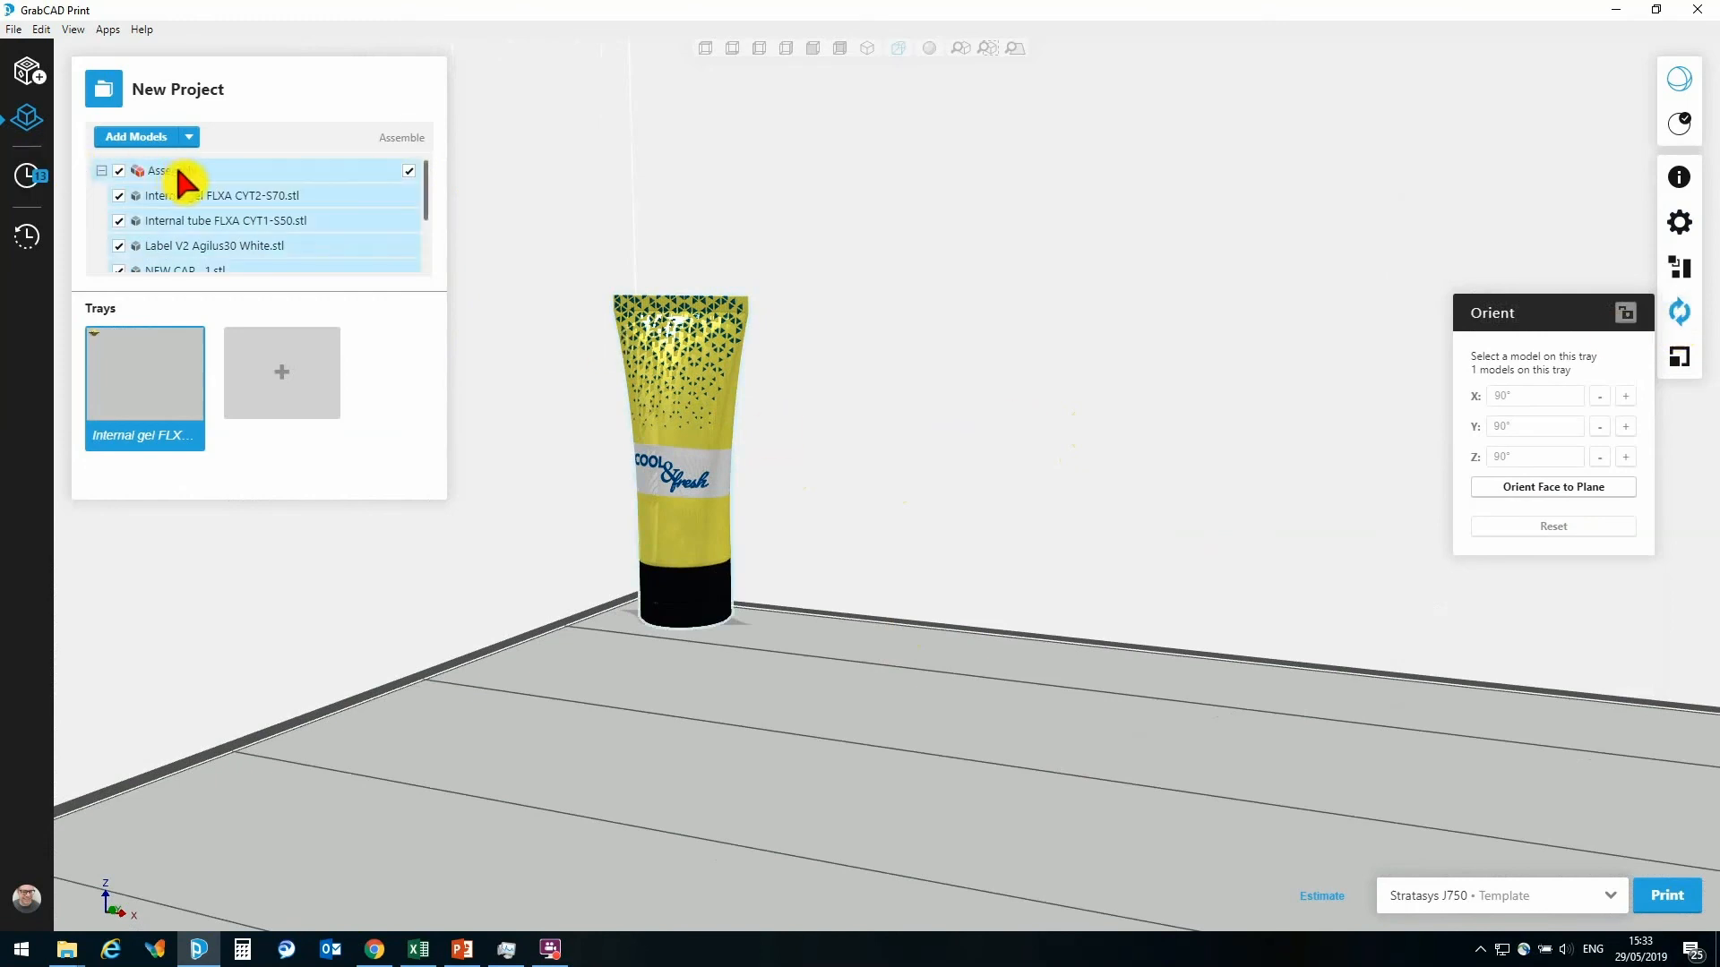
pyautogui.click(1626, 415)
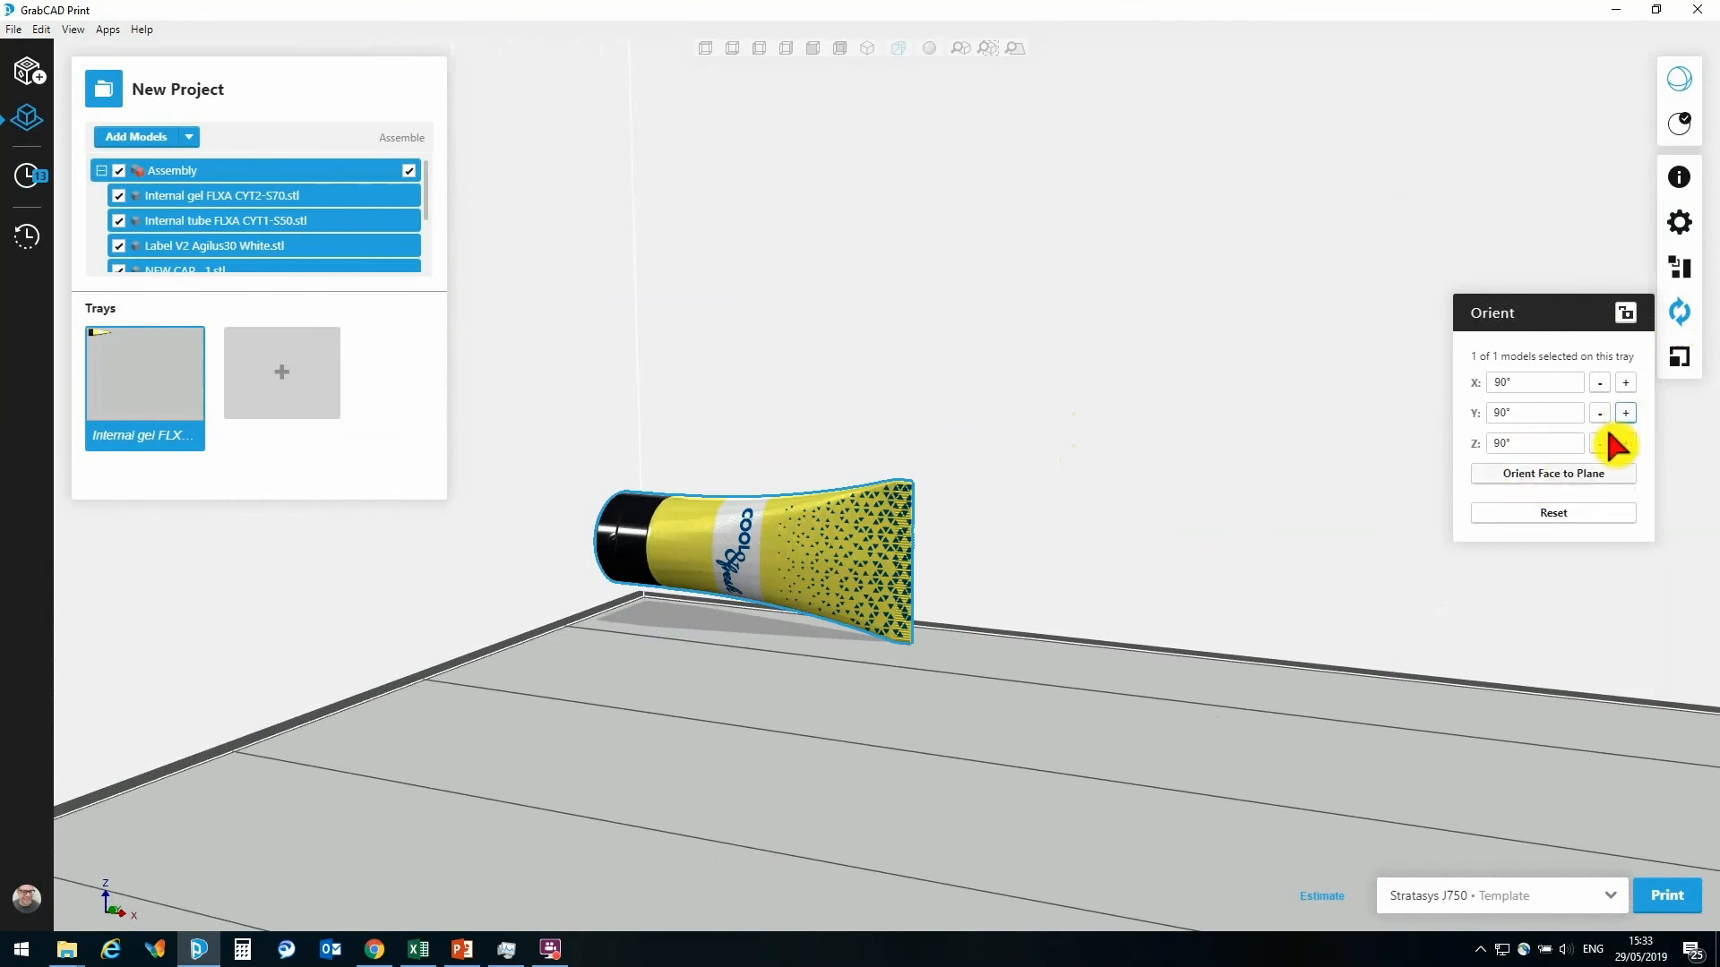
pyautogui.click(1626, 388)
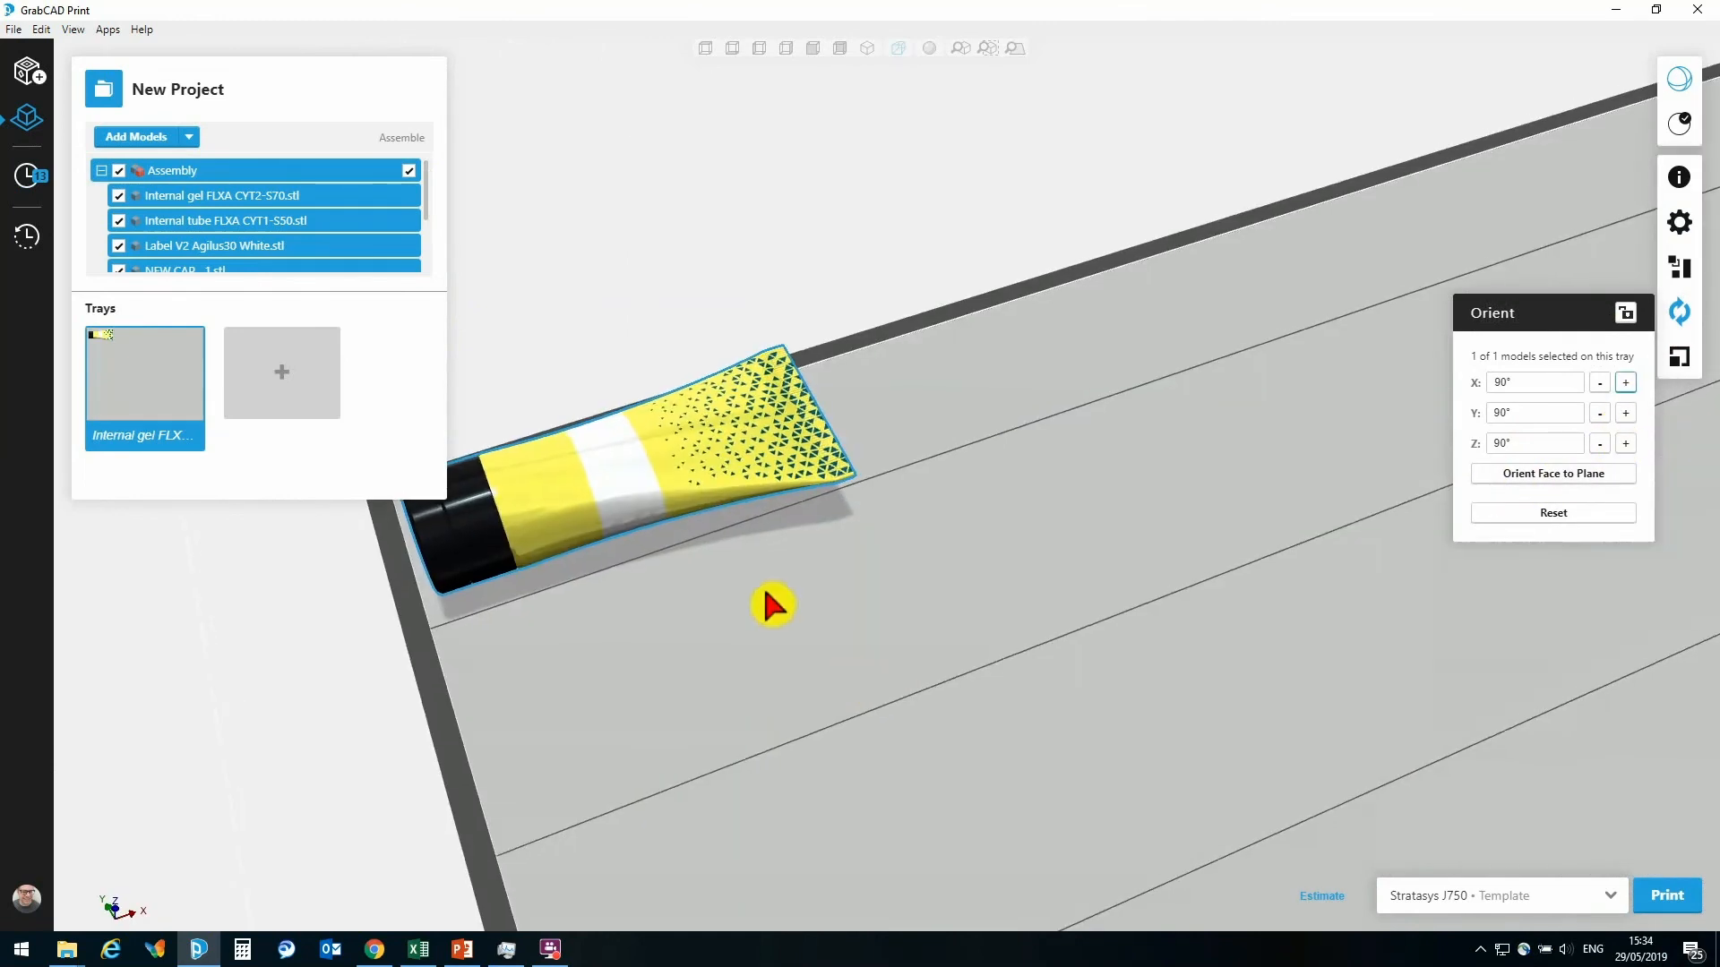
pyautogui.moveTo(761, 584); pyautogui.dragTo(999, 548, button='middle')
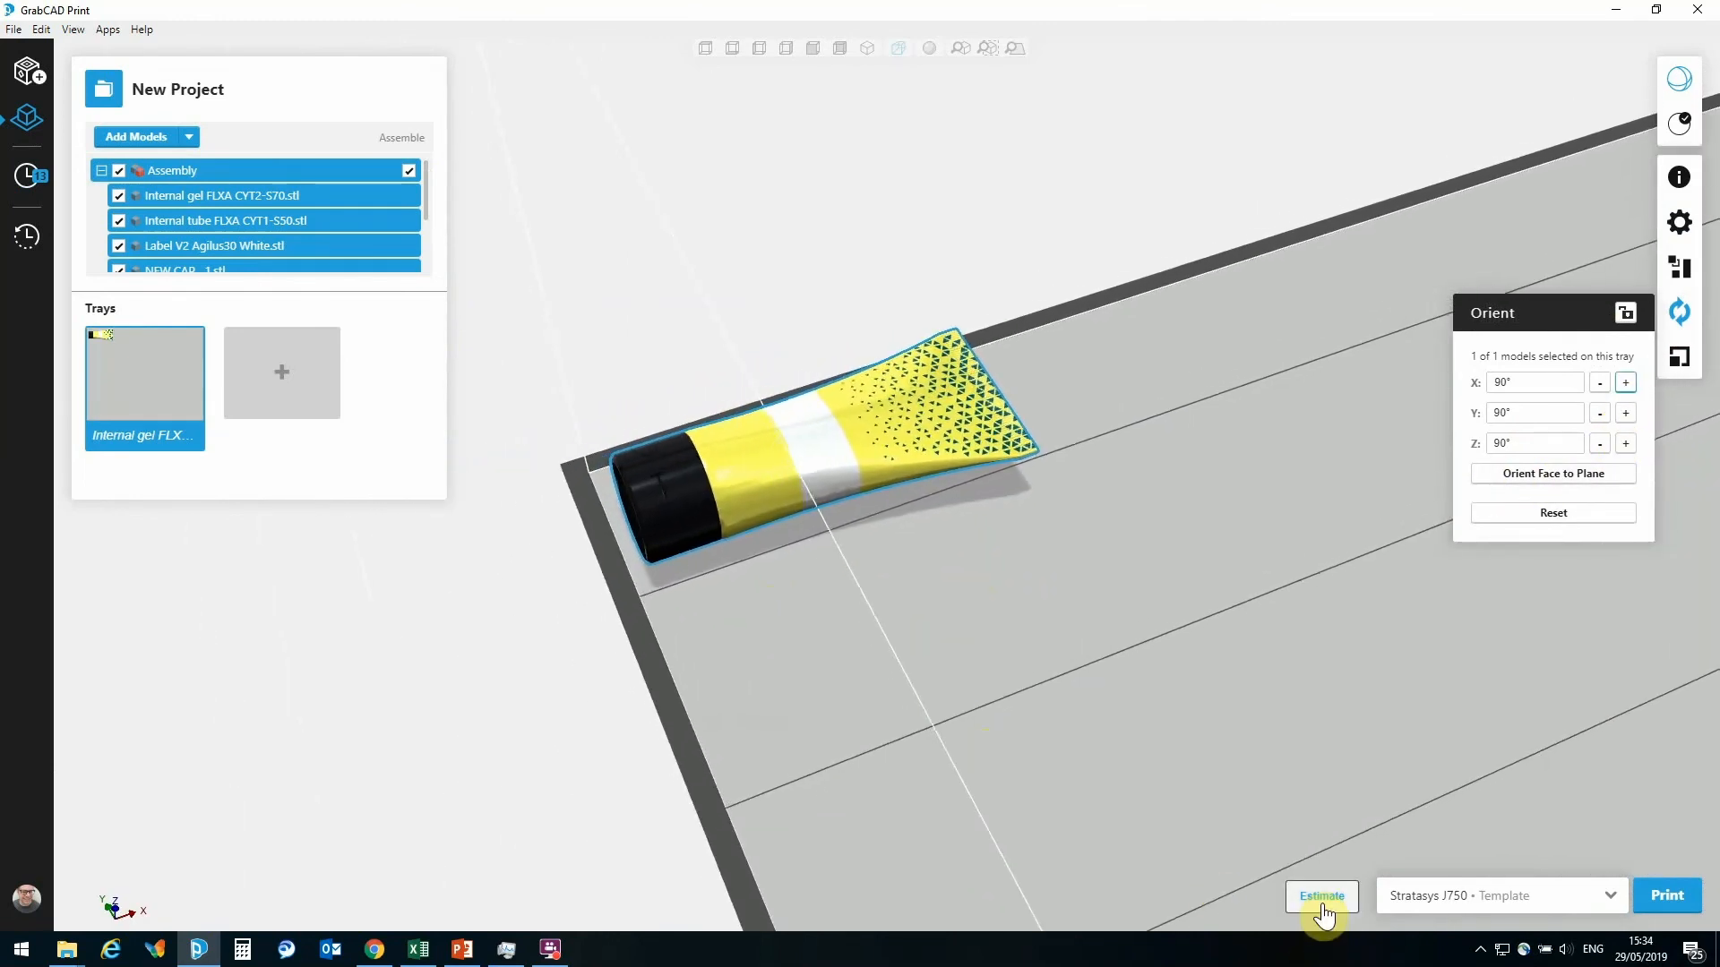